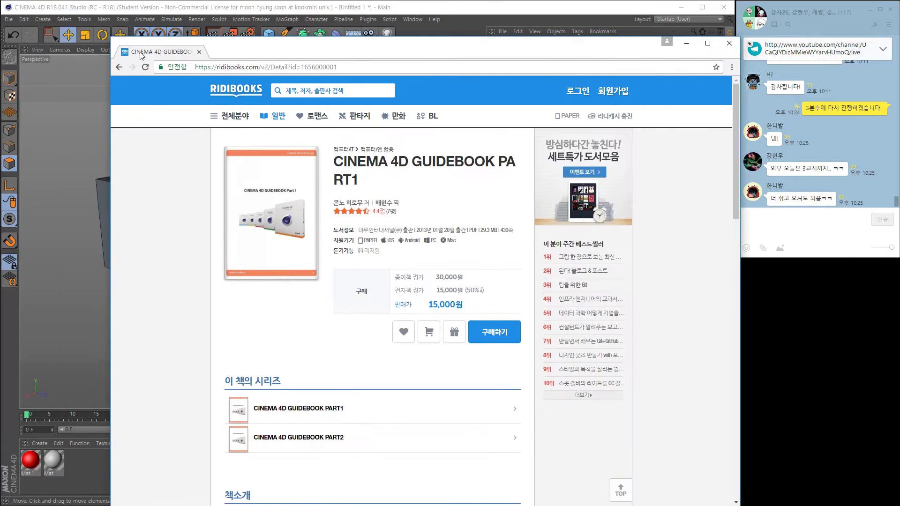
- Close the browser window showing the CINEMA 4D GUIDEBOOK PART1 page and return to the Evernote study outline
left_click_drag(137, 53, 50, 40)
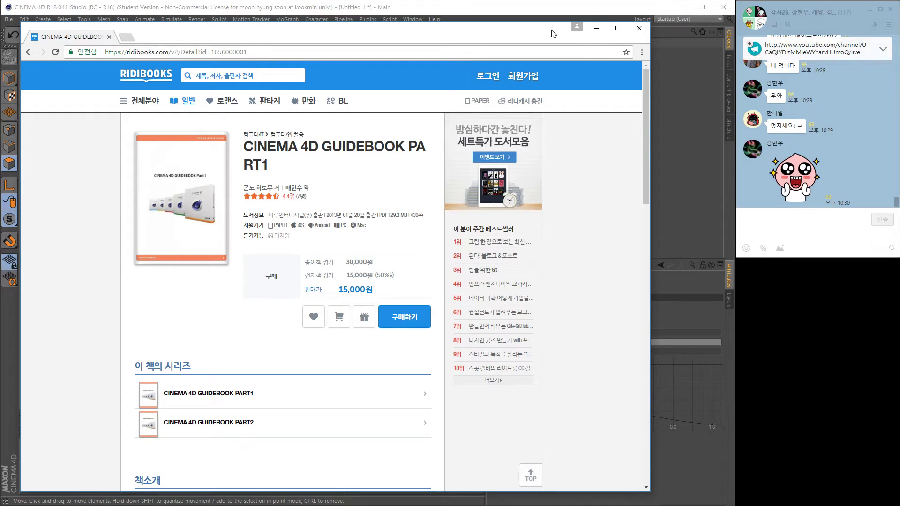
left_click(639, 28)
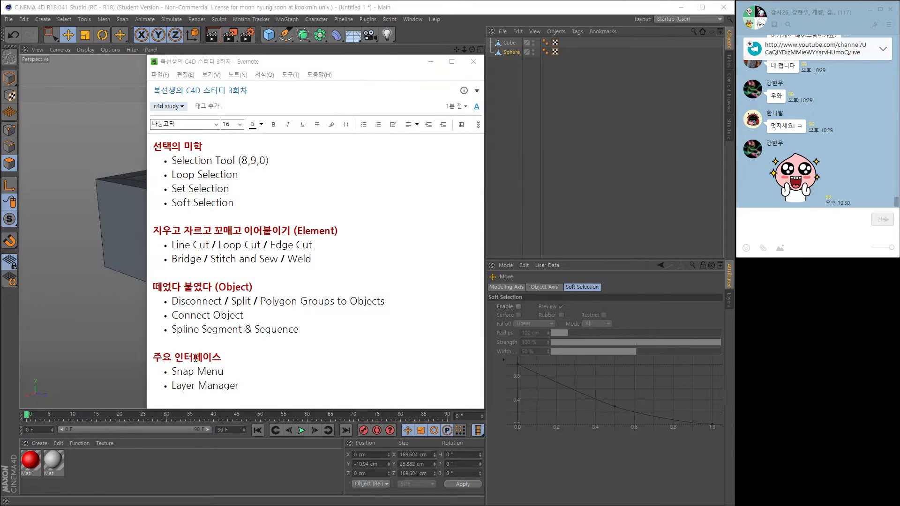
left_click(219, 318)
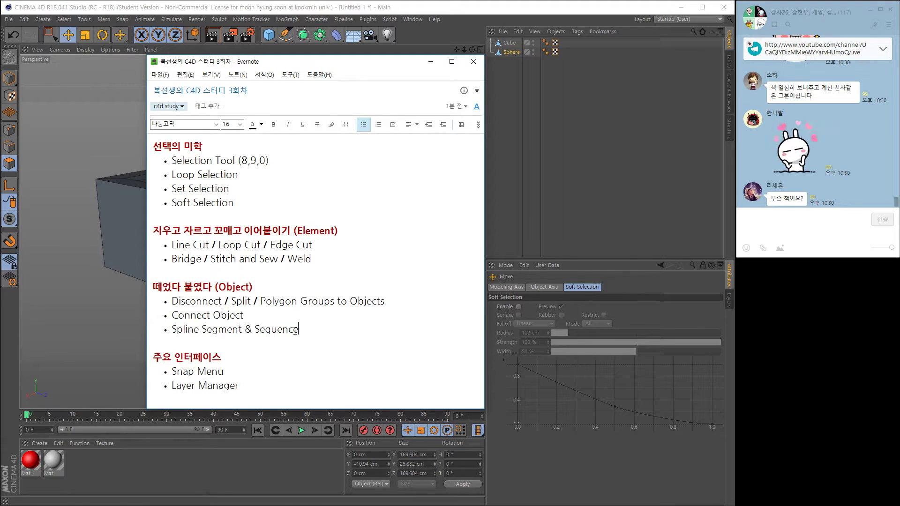
- Switch to Photoshop, clear the selection in IMG_5499.JPG and add a new layer above the background
key("alt+Tab")
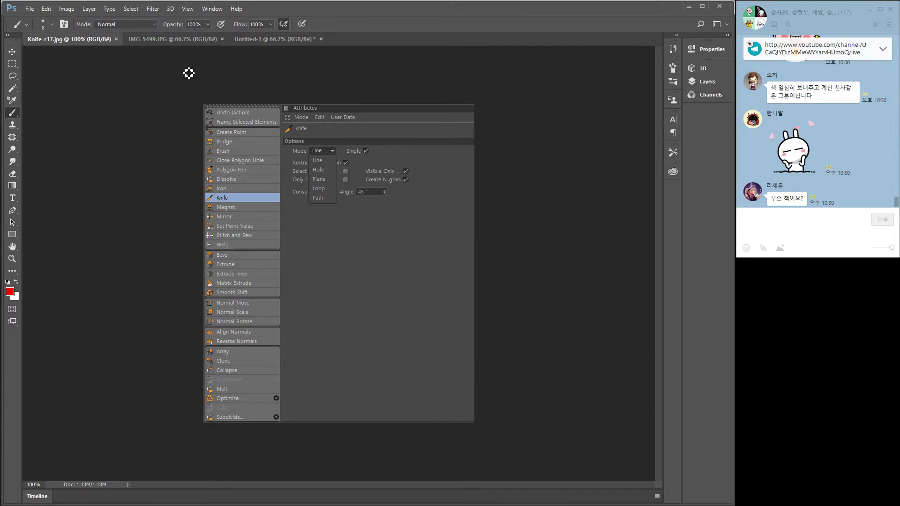
left_click(160, 42)
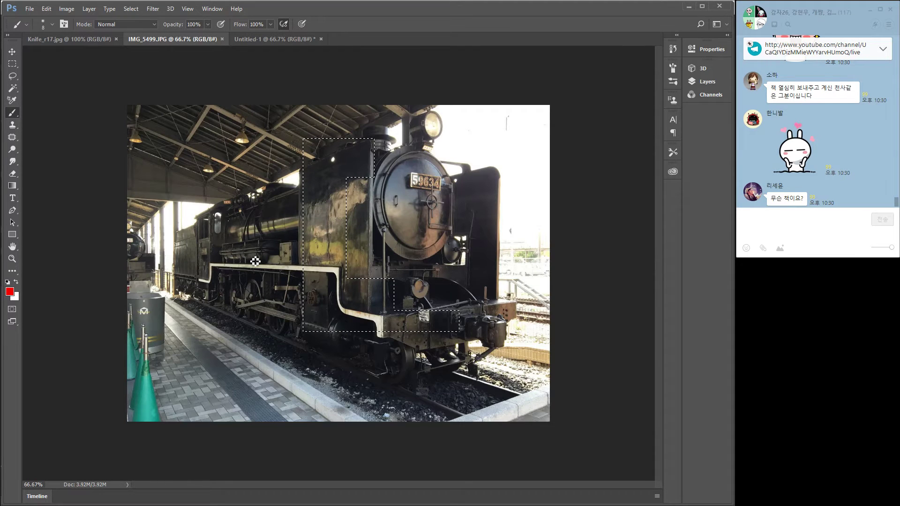
key("ctrl+d")
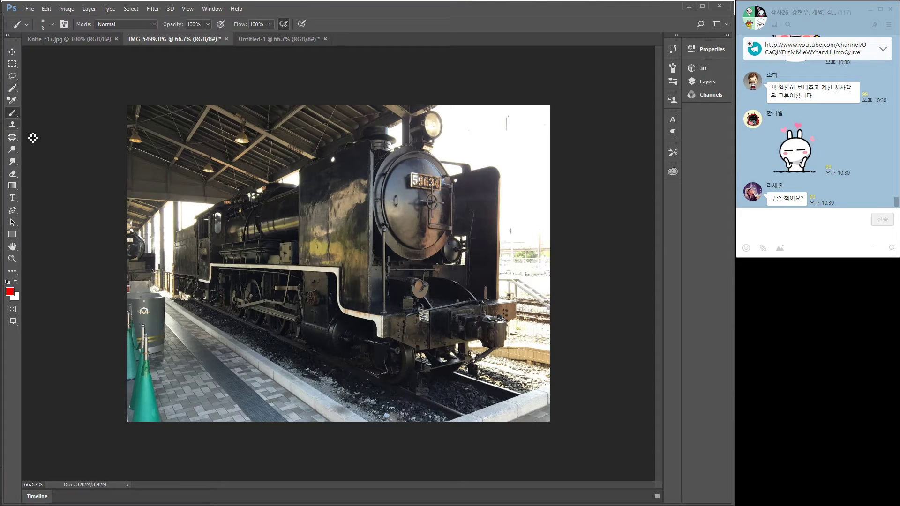
key("F7")
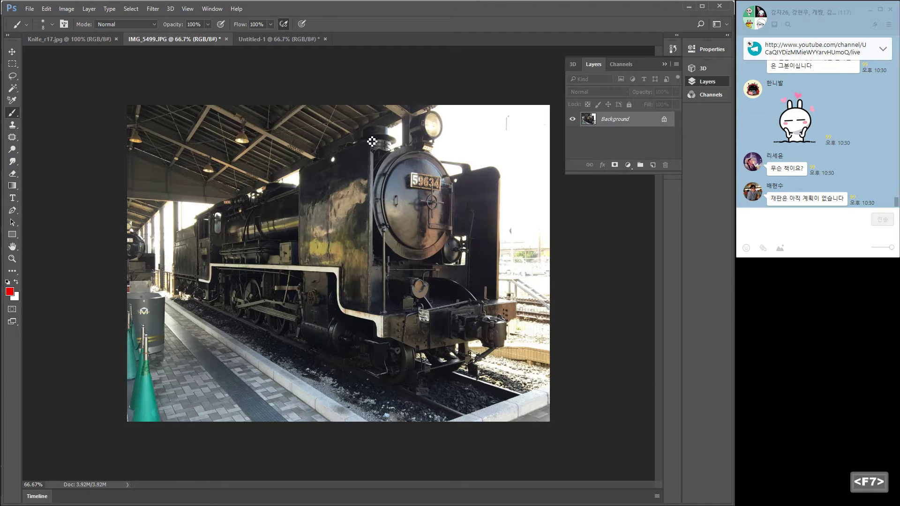
left_click(652, 165)
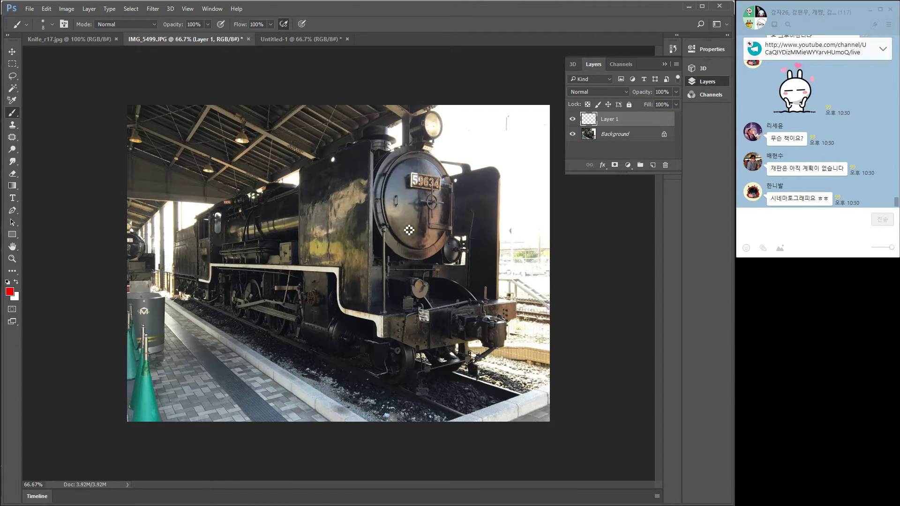
- Brush red ellipses around the locomotive's round front and red arrows pointing at its rim and number plate
mouse_move(404, 153)
left_mouse_down()
mouse_move(376, 190)
mouse_move(375, 227)
mouse_move(392, 257)
mouse_move(422, 266)
mouse_move(450, 254)
mouse_move(464, 219)
mouse_move(458, 180)
mouse_move(400, 153)
mouse_move(429, 151)
mouse_move(461, 198)
mouse_move(450, 253)
mouse_move(430, 279)
mouse_move(410, 272)
mouse_move(391, 229)
mouse_move(394, 192)
mouse_move(422, 162)
mouse_move(447, 177)
mouse_move(449, 213)
left_mouse_up()
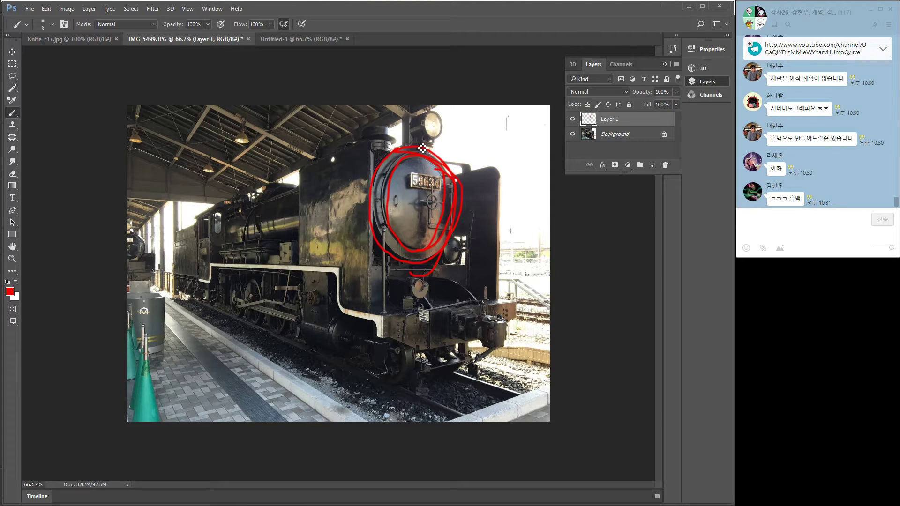
mouse_move(402, 156)
left_mouse_down()
mouse_move(372, 215)
mouse_move(416, 169)
mouse_move(391, 234)
mouse_move(435, 249)
left_mouse_up()
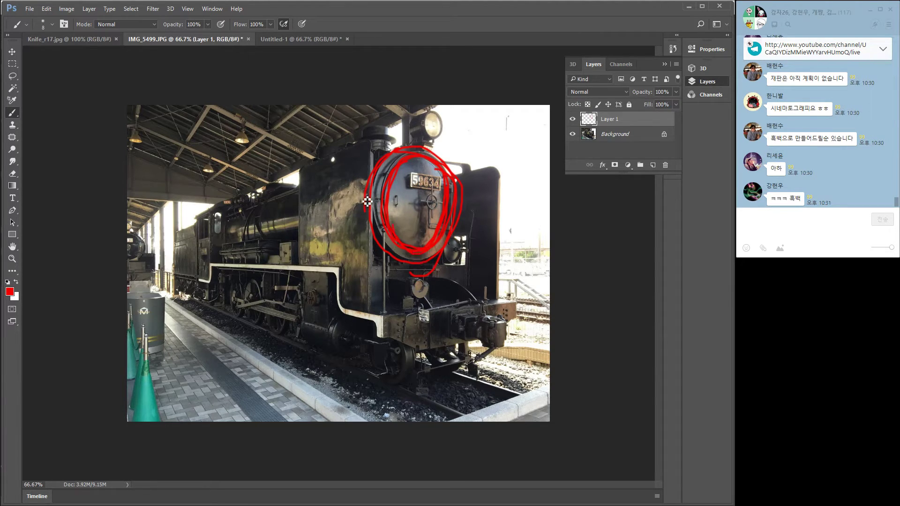
left_click_drag(349, 137, 375, 162)
left_click_drag(457, 149, 425, 179)
left_click_drag(427, 168, 438, 175)
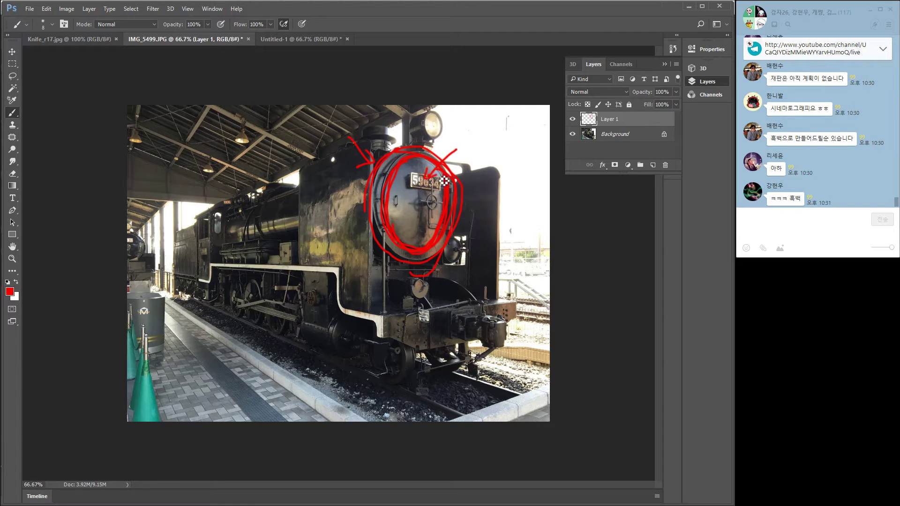
left_click_drag(394, 150, 466, 192)
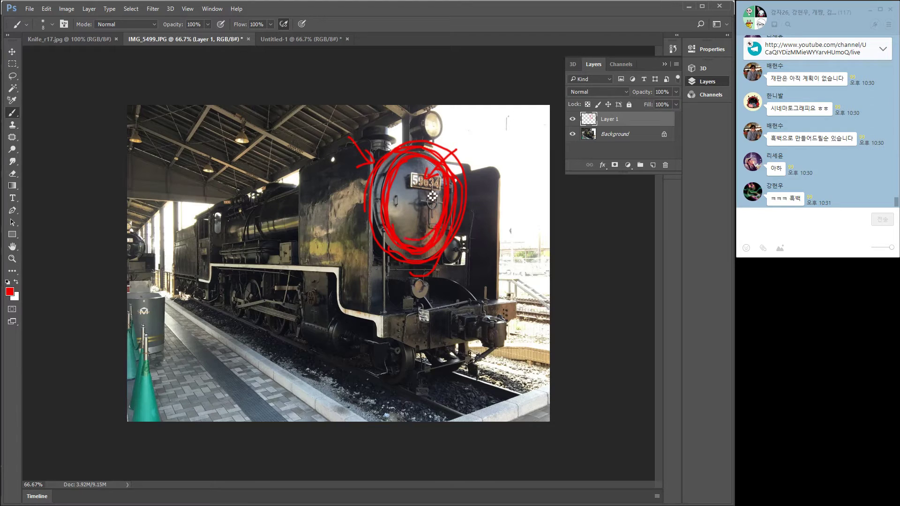
mouse_move(428, 195)
left_mouse_down()
mouse_move(476, 148)
mouse_move(470, 154)
left_mouse_up()
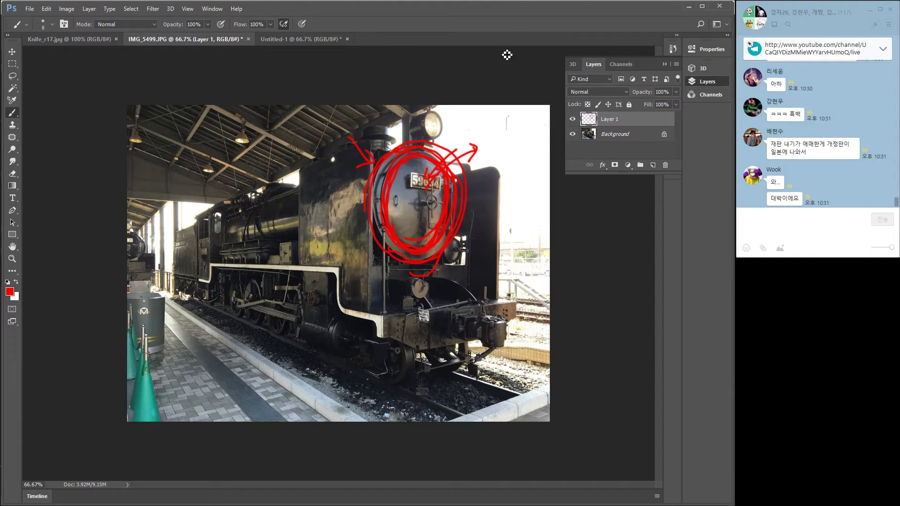
- Return to the Evernote outline and highlight the Object section's heading and its topics from Disconnect to Spline Segment & Sequence
left_click(688, 6)
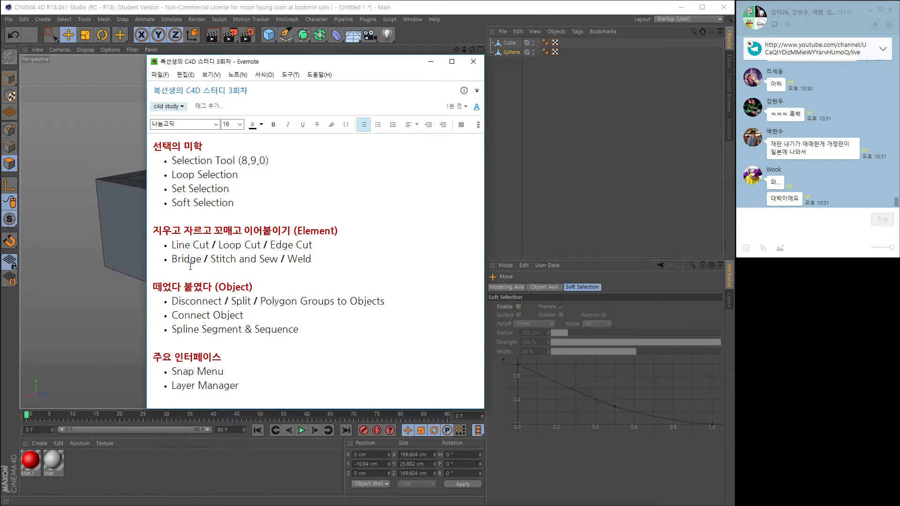
left_click_drag(154, 288, 184, 287)
key("Right")
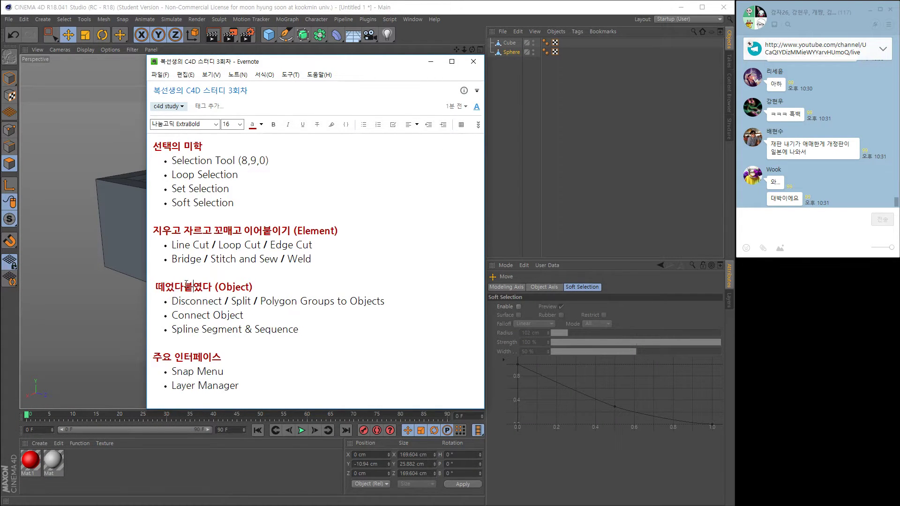
left_click_drag(217, 286, 258, 292)
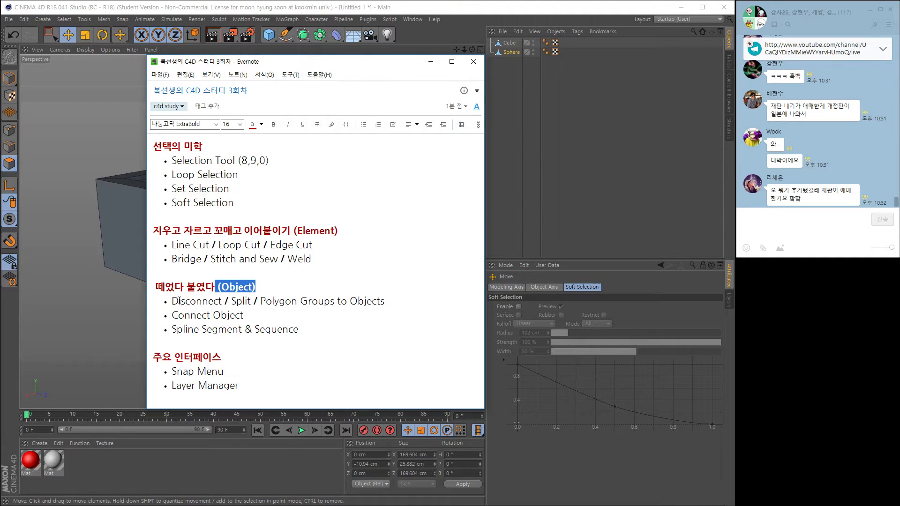
left_click_drag(172, 301, 299, 339)
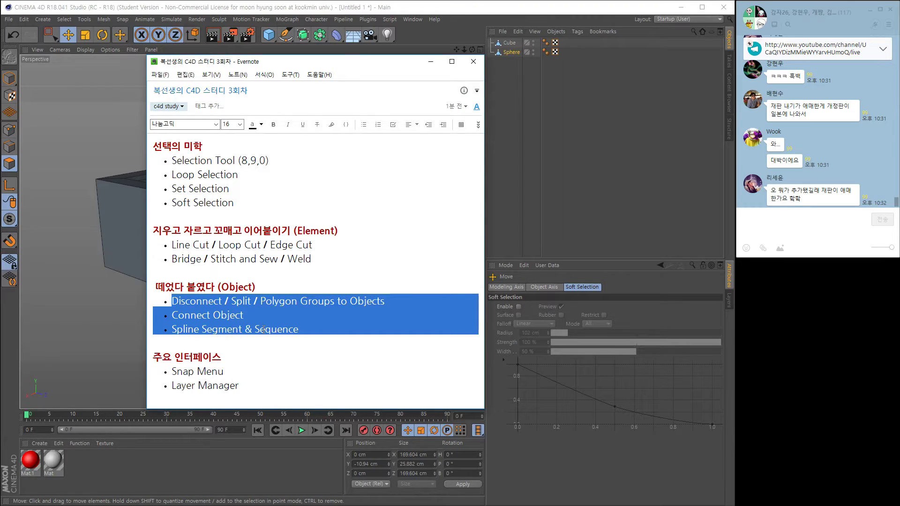
left_click(305, 335)
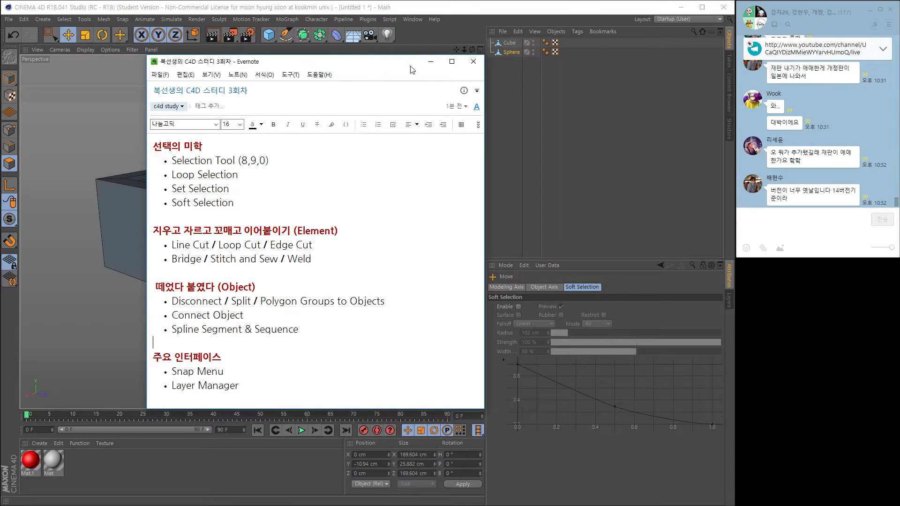
- Minimise the Evernote notes and delete the cube and sphere from the Cinema 4D scene
left_click(430, 61)
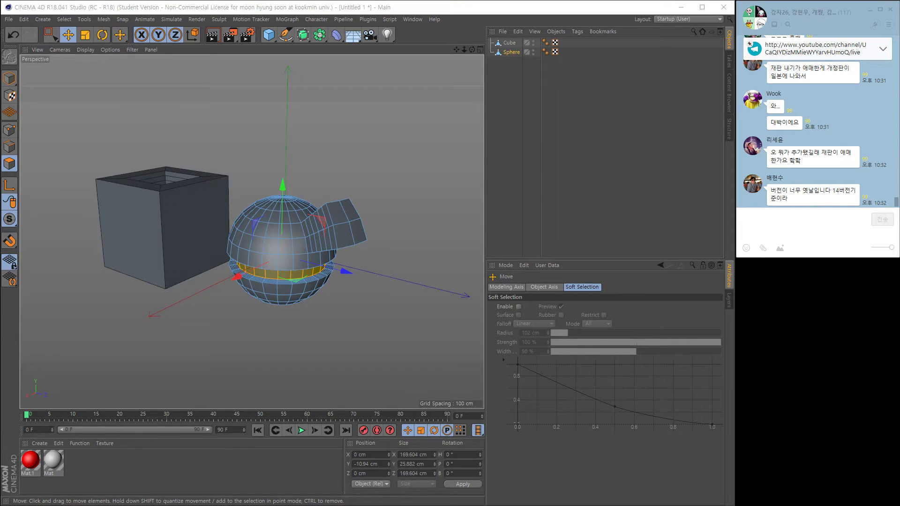
key("alt+Tab")
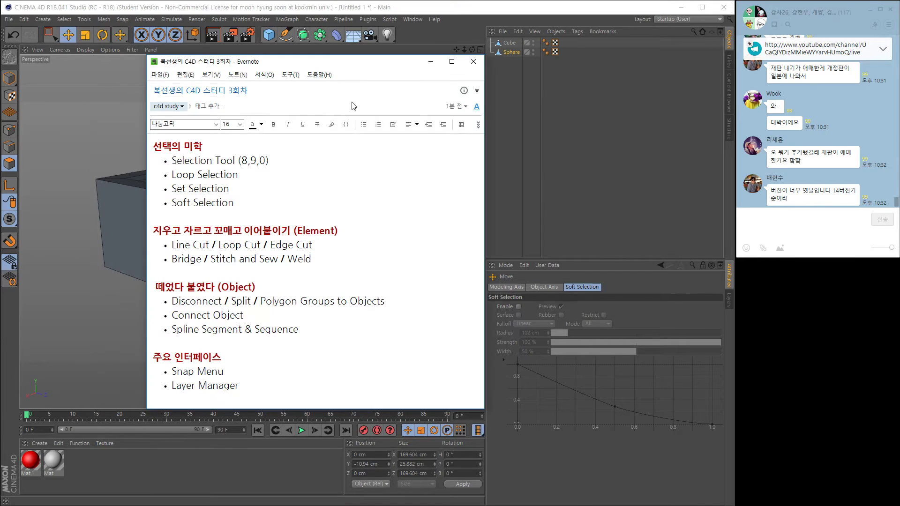
left_click(432, 61)
left_click(497, 63)
key("ctrl+a")
key("Delete")
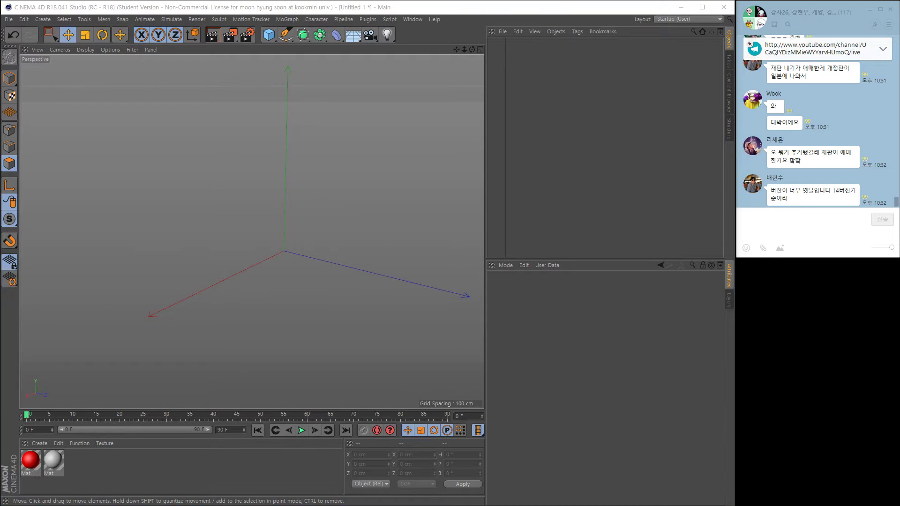
- Add a new cube primitive to the empty scene
left_click(269, 34)
left_click(352, 48)
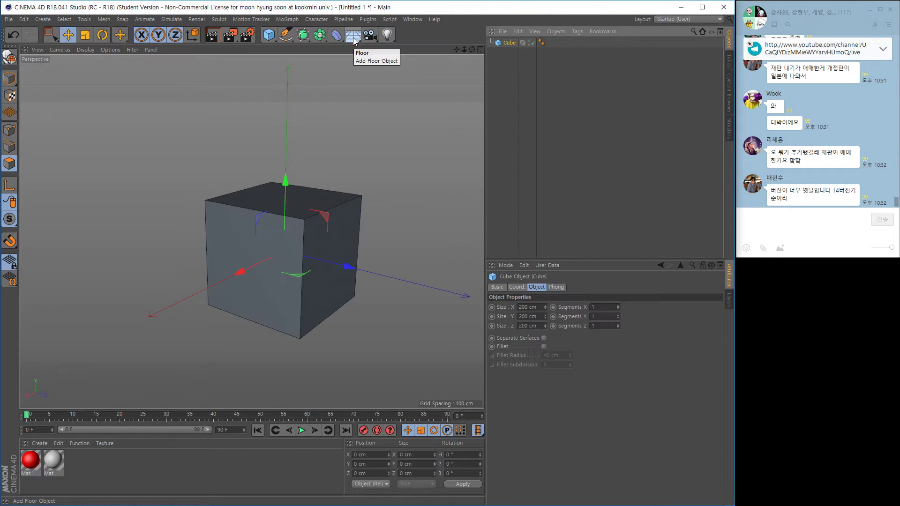
key("alt")
middle_click_drag(368, 139, 350, 121, "alt")
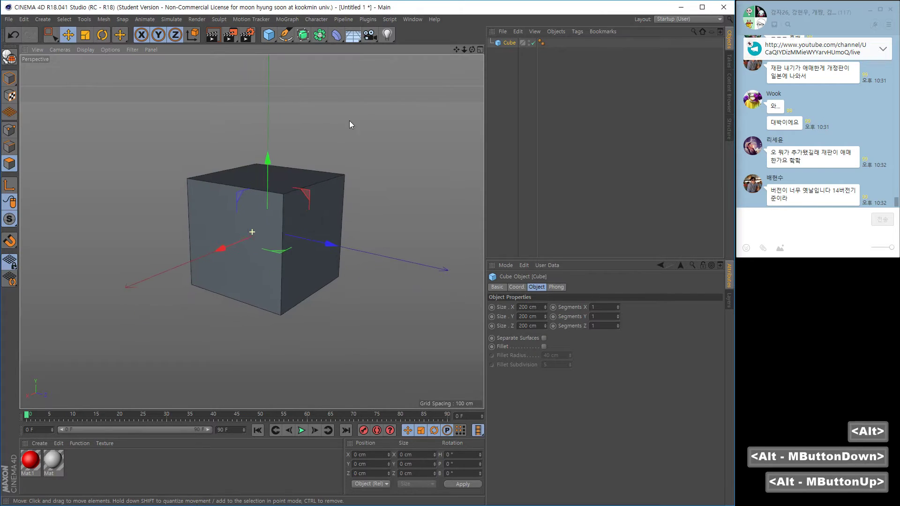
- Set the cube's X, Y and Z segments to 3, entering each axis separately
left_click(597, 308)
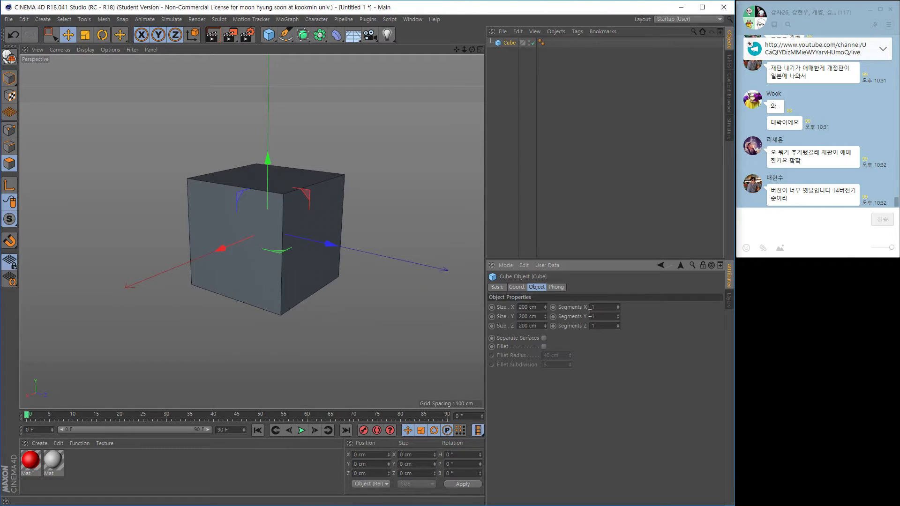
type("3")
left_click(596, 317)
type("3")
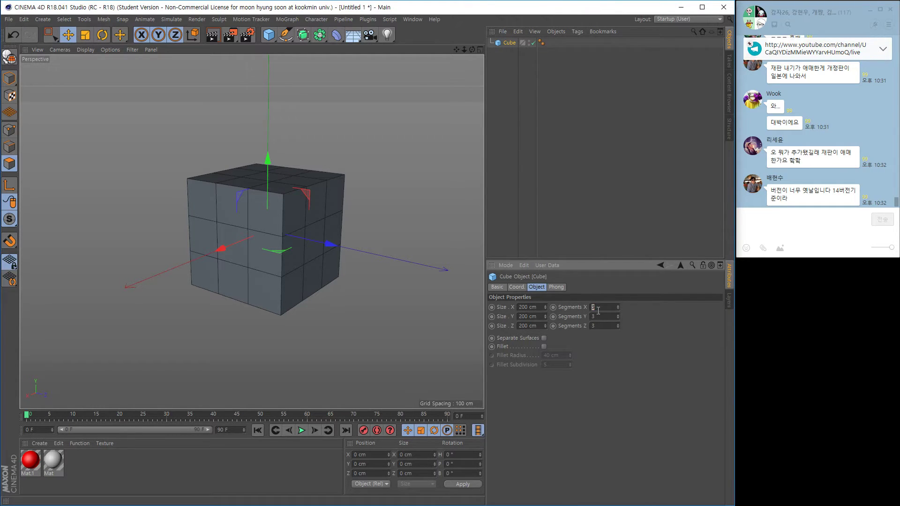
- Reset the cube's X, Y and Z segments to 1
type("31")
double_click(598, 317)
type("1")
double_click(596, 326)
type("1")
left_click(595, 308)
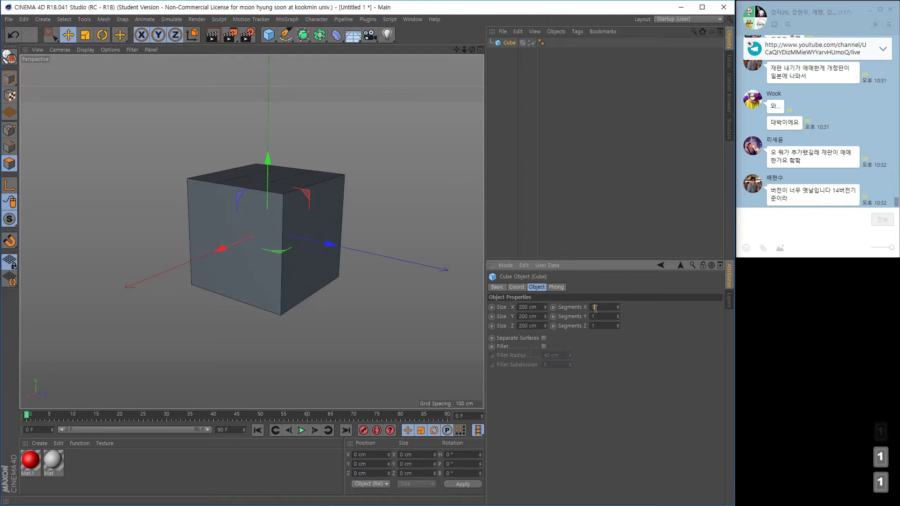
- Select the cube's three Segments parameters together and set them all to 3 in one entry
left_click(572, 308)
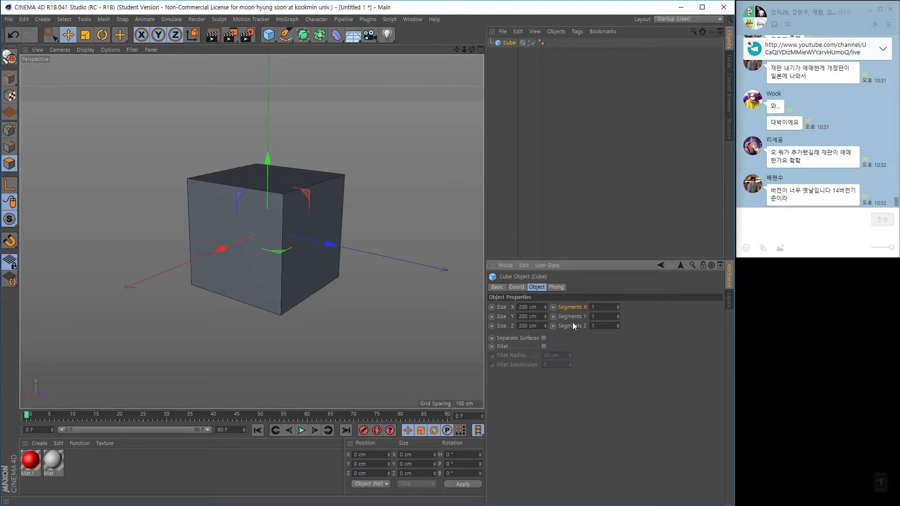
left_click(571, 325, "shift")
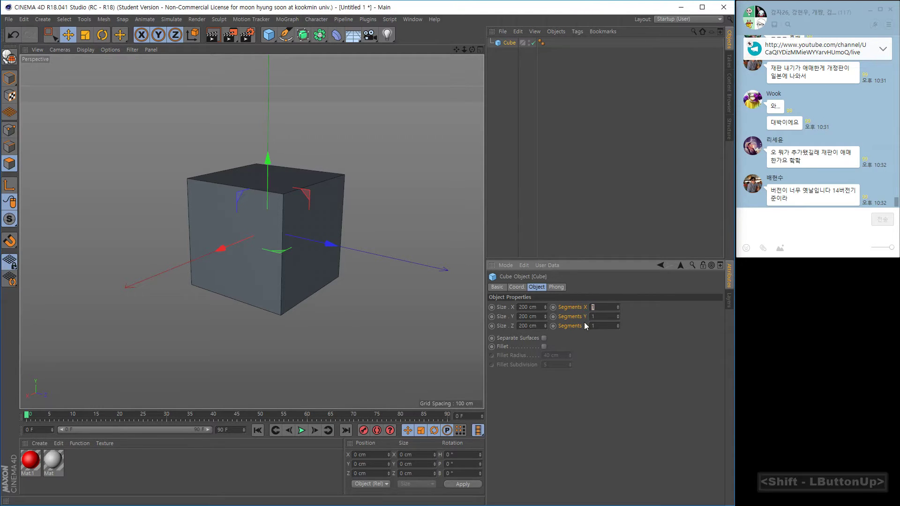
type("3")
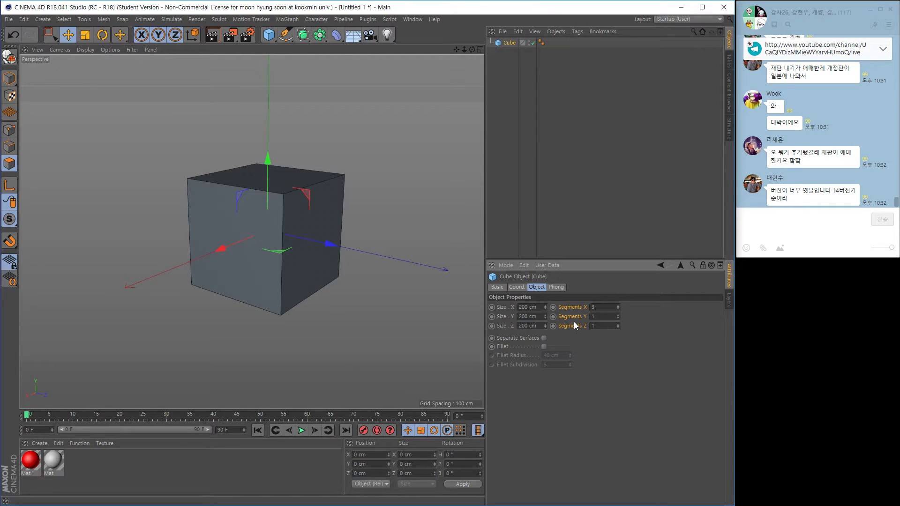
key("ctrl+Return")
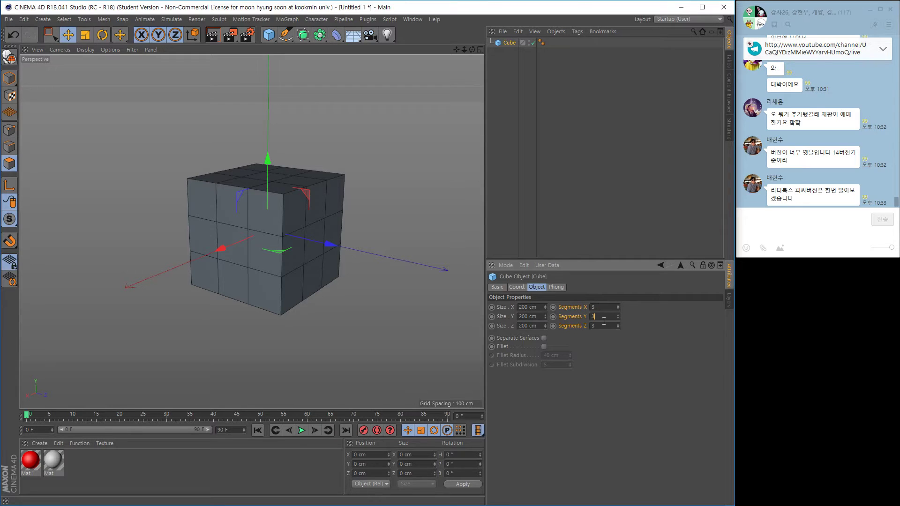
- Convert the segmented cube into an editable polygon object
left_click_drag(304, 243, 288, 257, "alt")
right_click_drag(289, 260, 308, 261, "alt")
middle_click_drag(308, 261, 285, 255, "alt")
right_click_drag(285, 254, 336, 248, "alt")
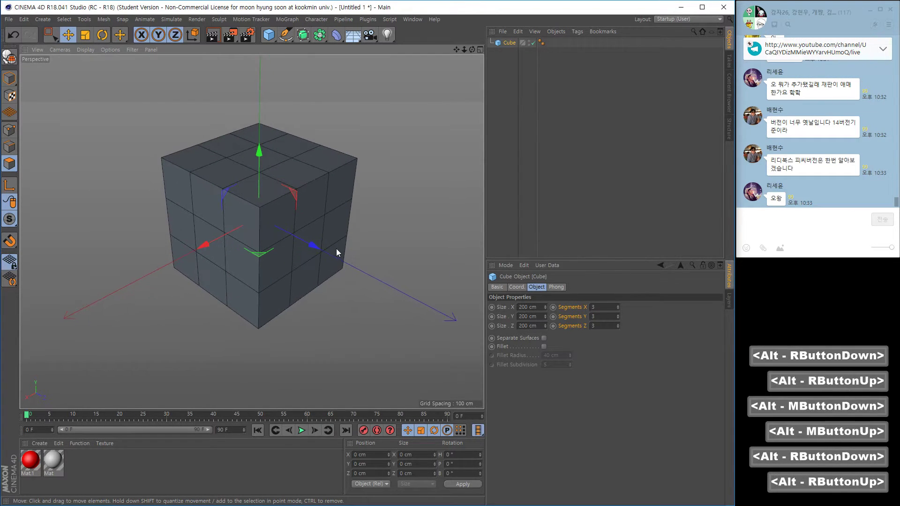
left_click(10, 56)
- Rectangle-select the cube's entire top row of polygons in the Front view, including the hidden faces
left_click_drag(199, 210, 231, 238, "alt")
right_click_drag(230, 238, 257, 232, "alt")
middle_click_drag(257, 232, 260, 244, "alt")
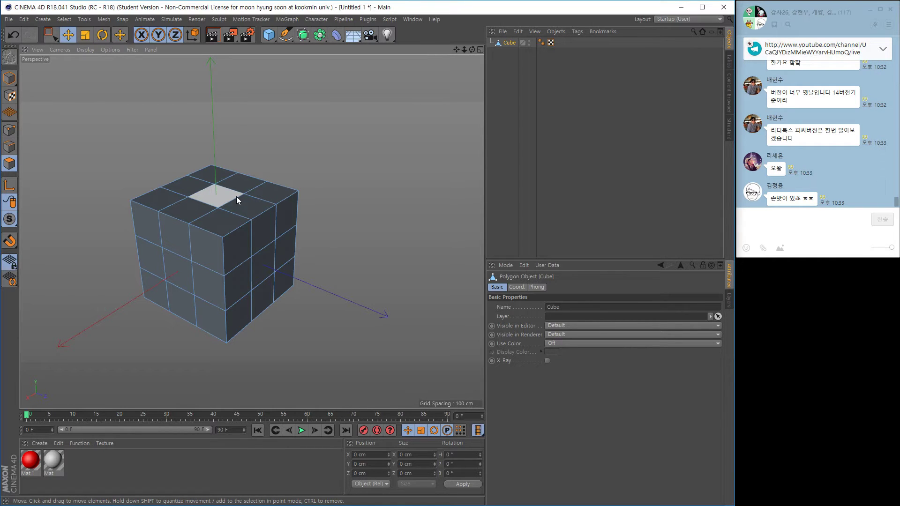
middle_click_drag(253, 205, 312, 194, "alt")
left_click_drag(312, 194, 388, 194, "alt")
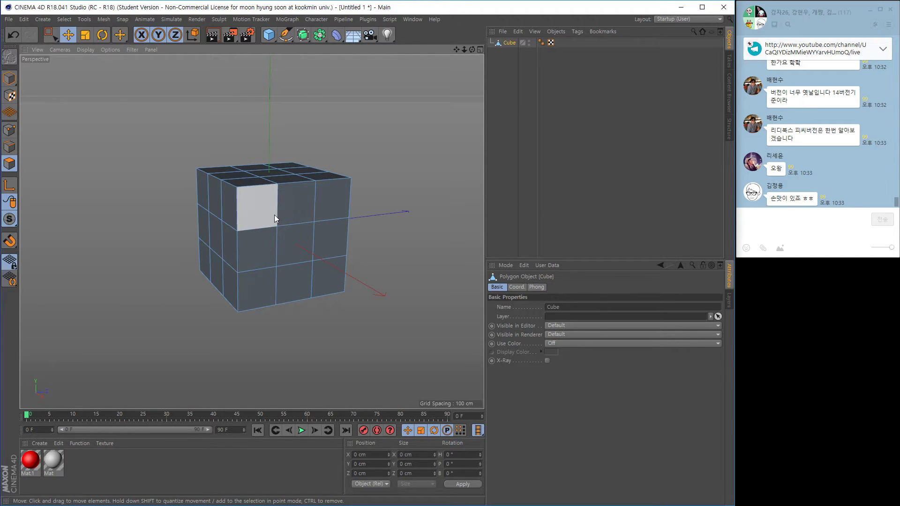
right_click_drag(316, 247, 309, 246, "alt")
middle_click_drag(308, 246, 265, 251, "alt")
left_click_drag(265, 251, 245, 253, "alt")
middle_click(268, 341)
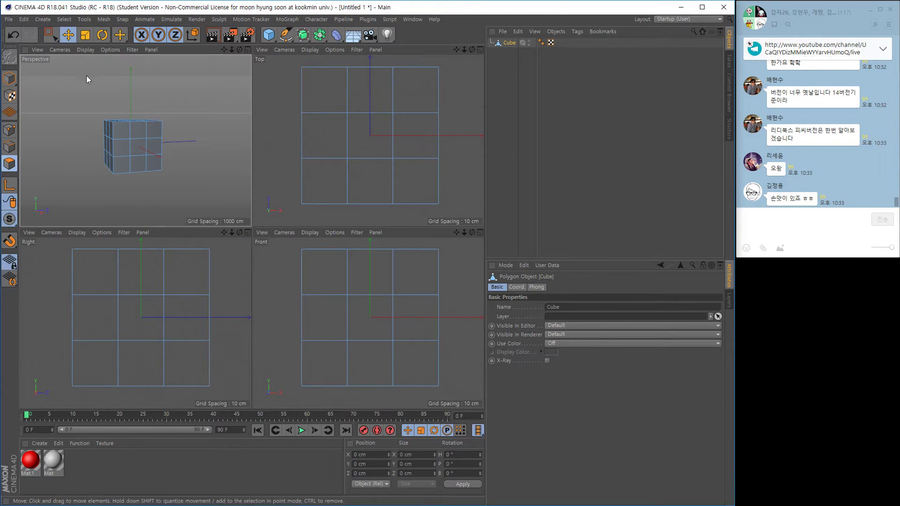
left_click(51, 35)
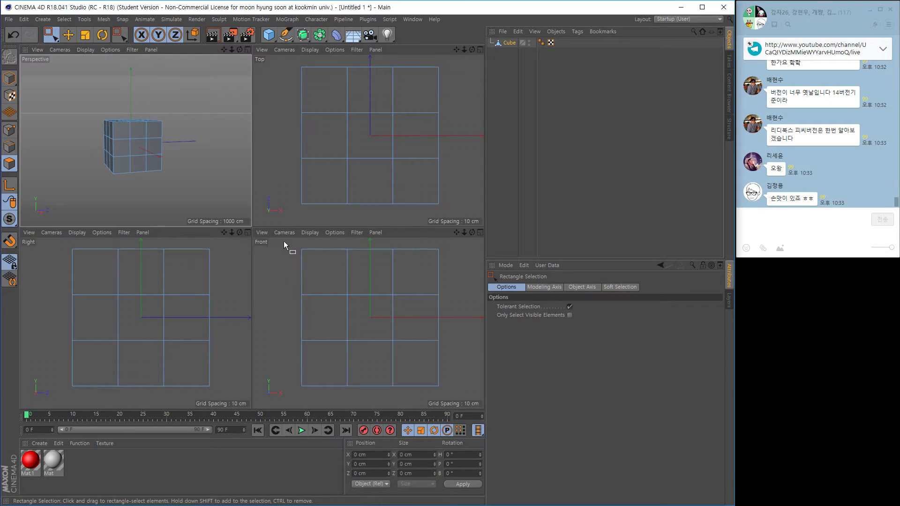
left_click_drag(283, 241, 487, 281)
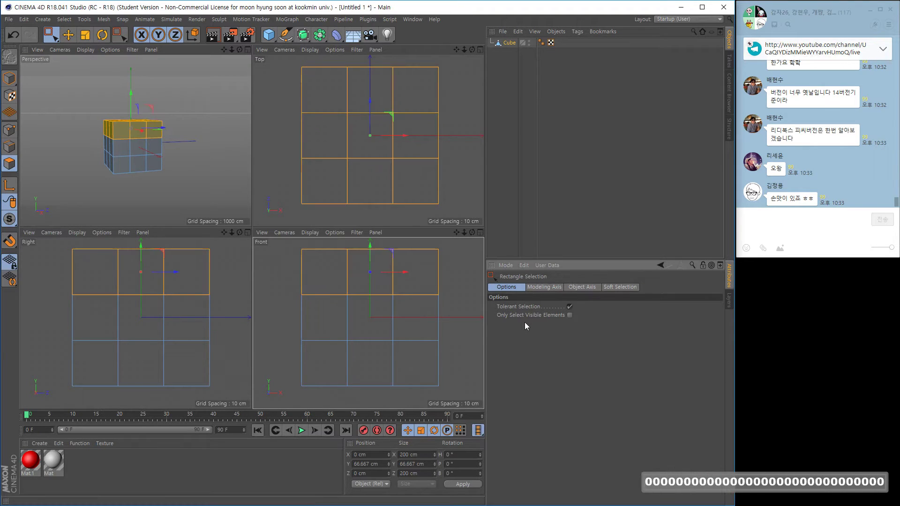
- Try moving the selected top polygons slightly upward along Y in the full Perspective view, and undo the move
left_click_drag(166, 153, 204, 251, "alt")
middle_click(170, 171)
right_click_drag(205, 252, 286, 237, "alt")
middle_click_drag(285, 237, 265, 248, "alt")
left_click_drag(265, 249, 277, 257, "alt")
mouse_move(236, 120)
left_mouse_down()
mouse_move(254, 134)
mouse_move(249, 82)
mouse_move(243, 136)
mouse_move(237, 75)
mouse_move(243, 137)
mouse_move(242, 113)
left_mouse_up()
key("ctrl+z")
- Disconnect the selected top polygons and raise them along Y to about 145.5 cm, keeping them in the same object
left_click_drag(259, 156, 258, 217, "alt")
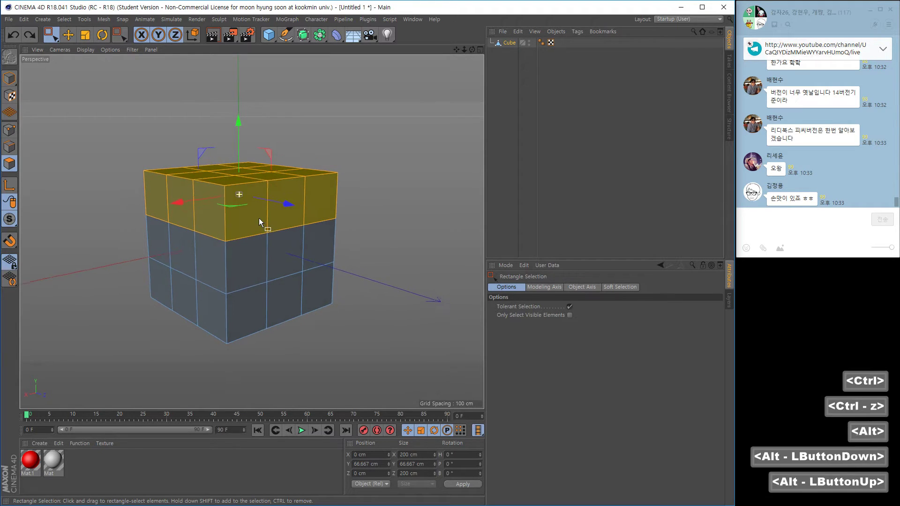
right_click_drag(259, 217, 267, 226, "alt")
mouse_move(267, 226)
middle_mouse_down("alt")
mouse_move(273, 232)
mouse_move(256, 225)
middle_mouse_up("alt")
right_click(358, 197)
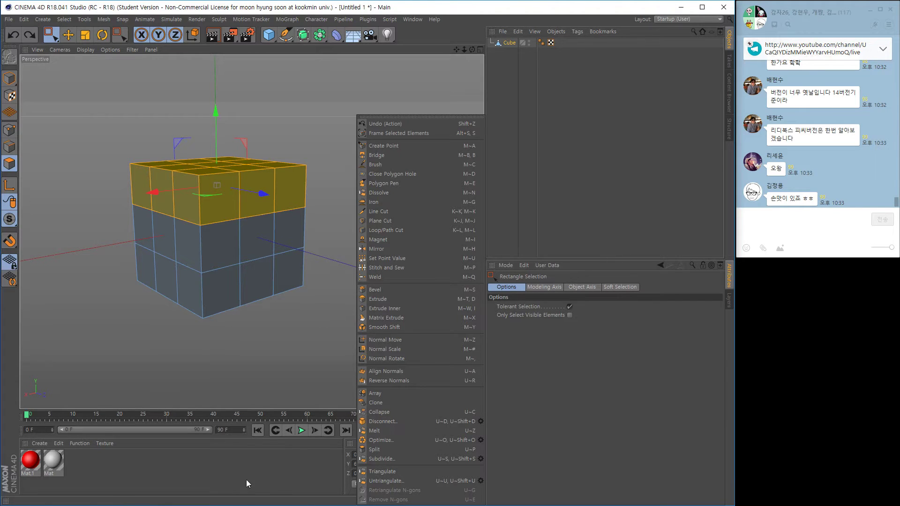
left_click(386, 421)
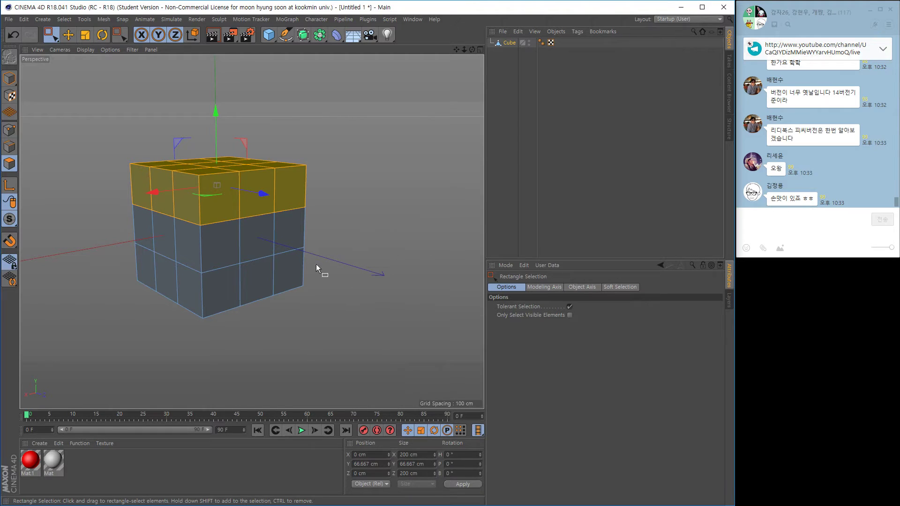
left_click_drag(216, 119, 218, 66)
left_click_drag(272, 192, 279, 189, "alt")
left_click(510, 43)
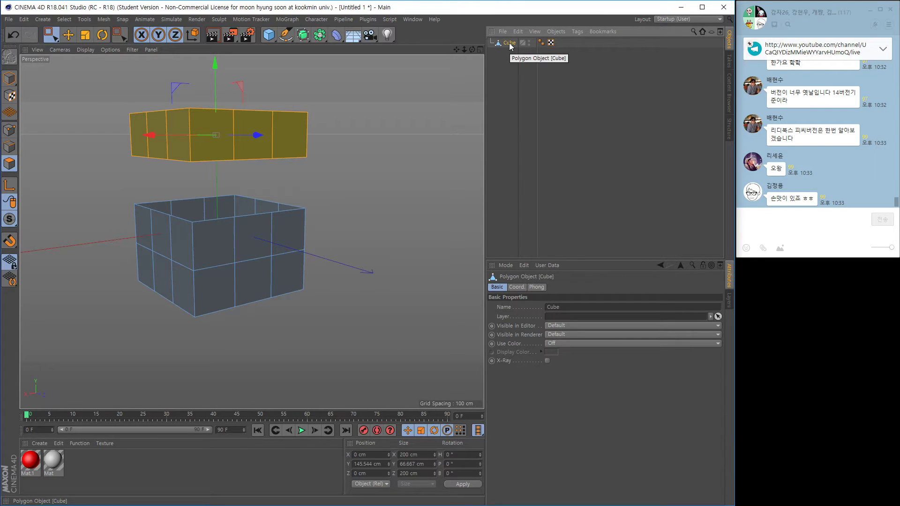
left_click_drag(240, 185, 272, 201, "alt")
right_click_drag(272, 201, 267, 209, "alt")
middle_click_drag(267, 208, 254, 218, "alt")
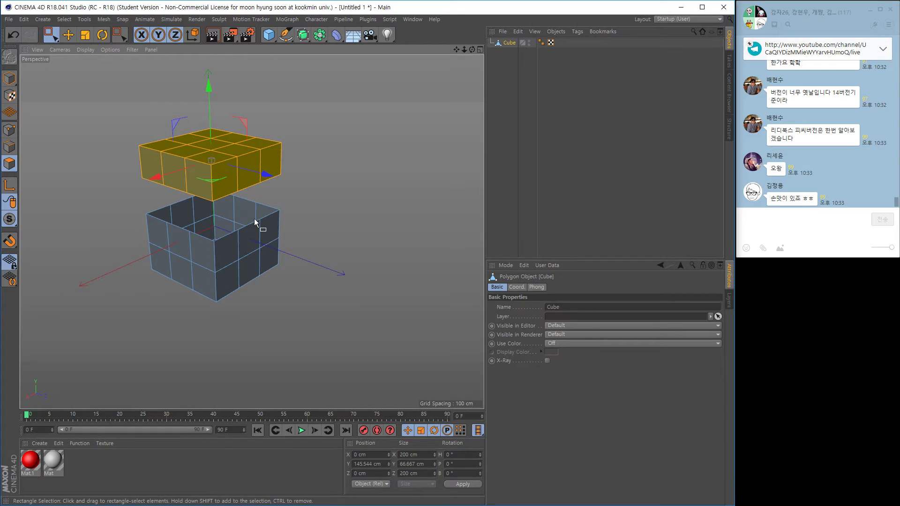
- Undo the raise and the Disconnect, and briefly test moving the still attached top polygons along Y
key("ctrl+z")
key("ctrl+z")
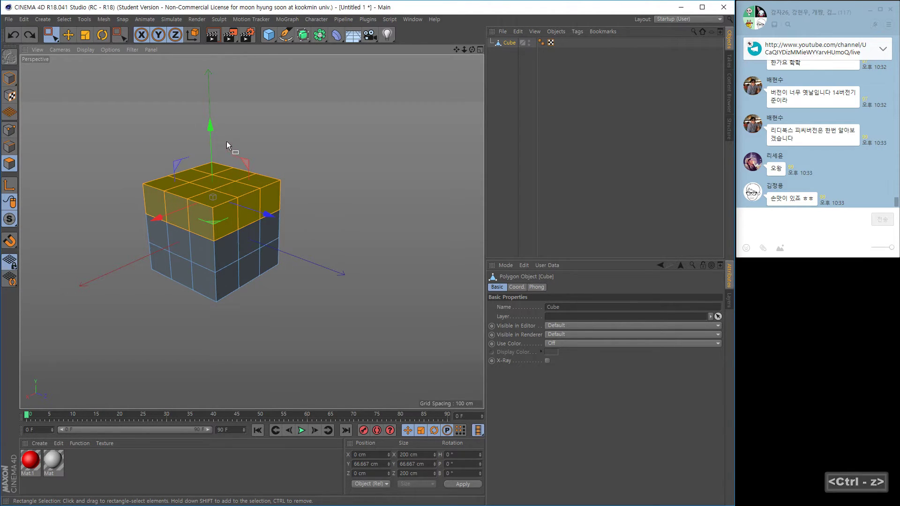
left_click_drag(210, 130, 209, 122)
key("ctrl+z")
- Split the selected top polygons of the cube into a separate object
left_click_drag(321, 224, 207, 217, "alt")
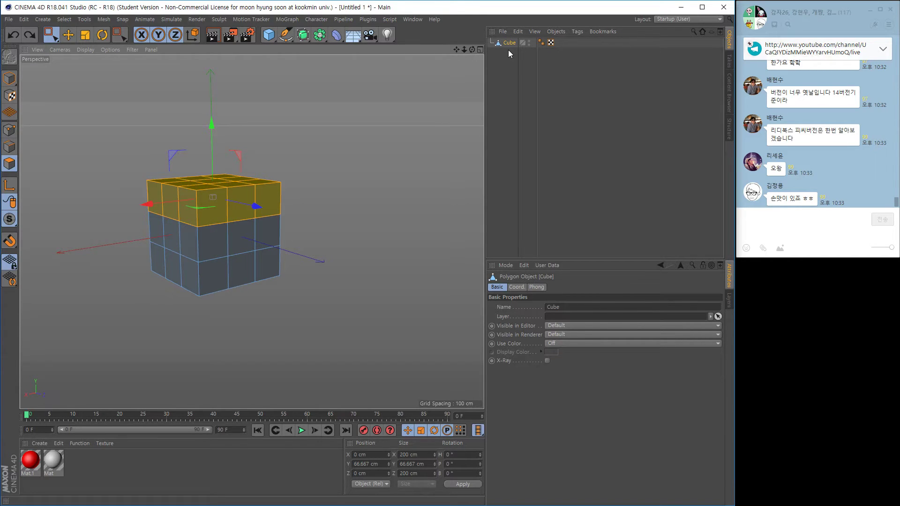
key("alt")
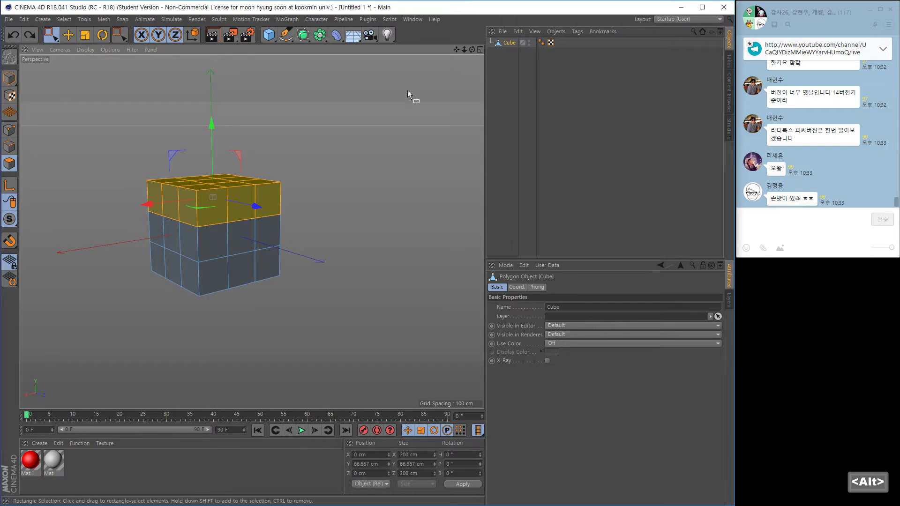
middle_click_drag(365, 190, 370, 204, "alt")
right_click(327, 194)
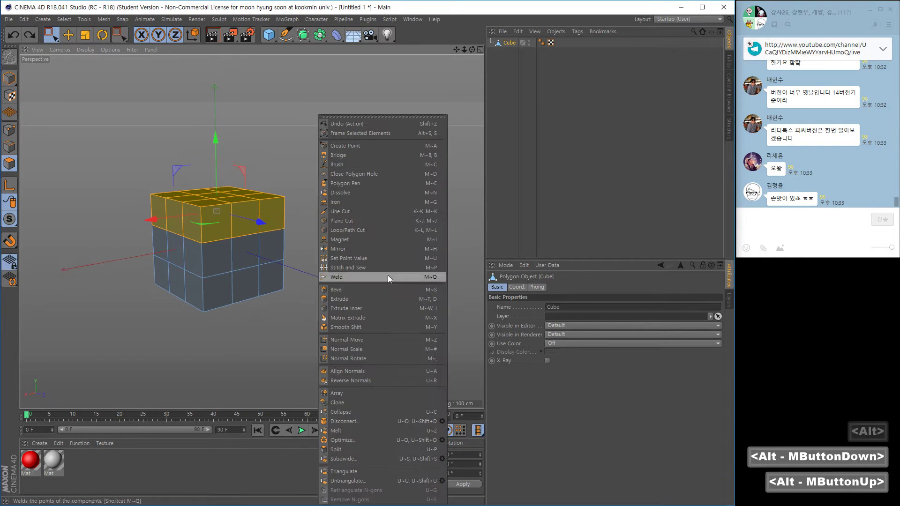
left_click(339, 451)
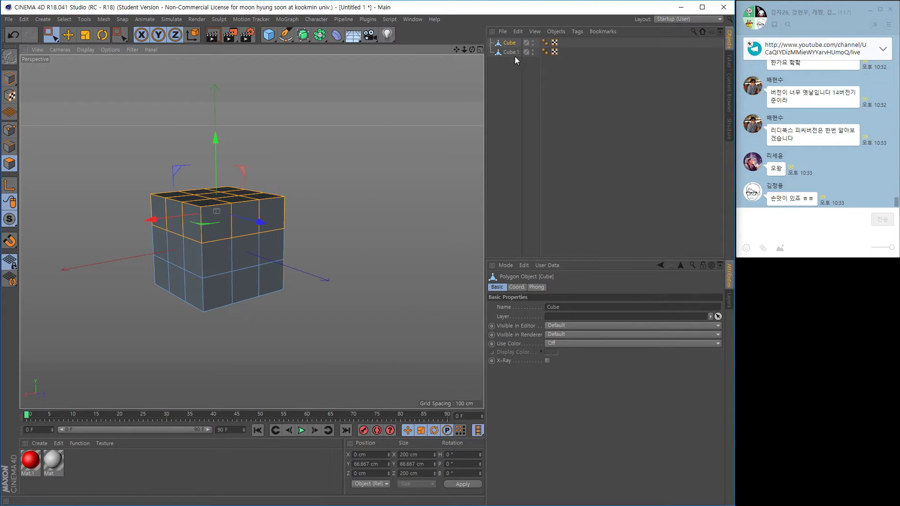
- Try moving the original Cube's selected top polygons along Y, undoing each move
left_click_drag(215, 139, 240, 131)
key("ctrl+z")
key("ctrl+z")
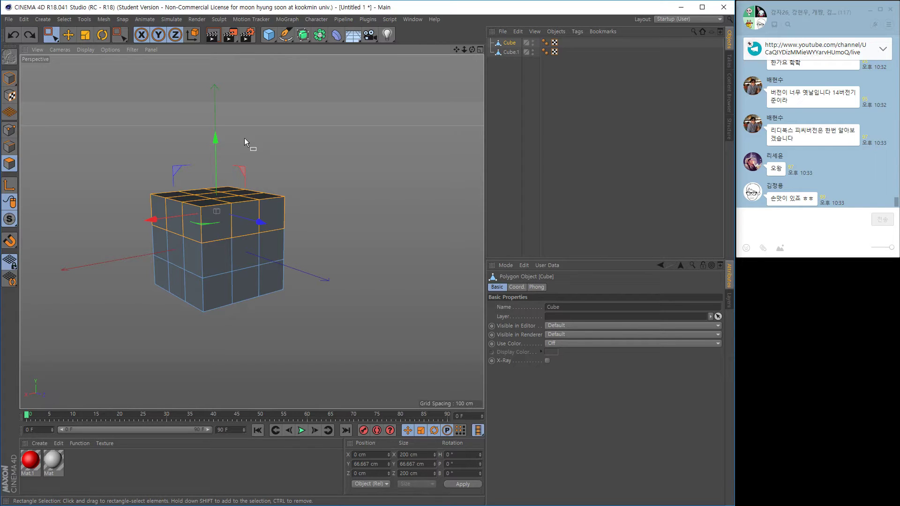
left_click_drag(217, 142, 262, 143)
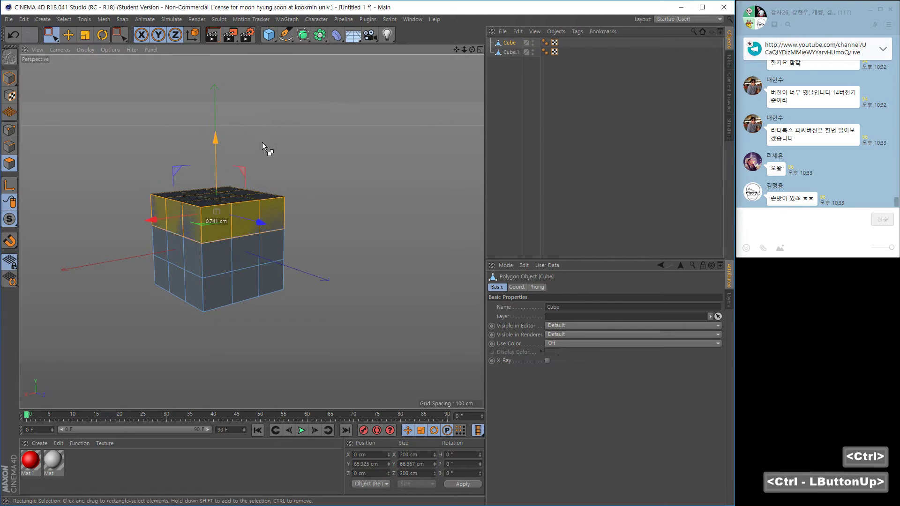
key("ctrl+z")
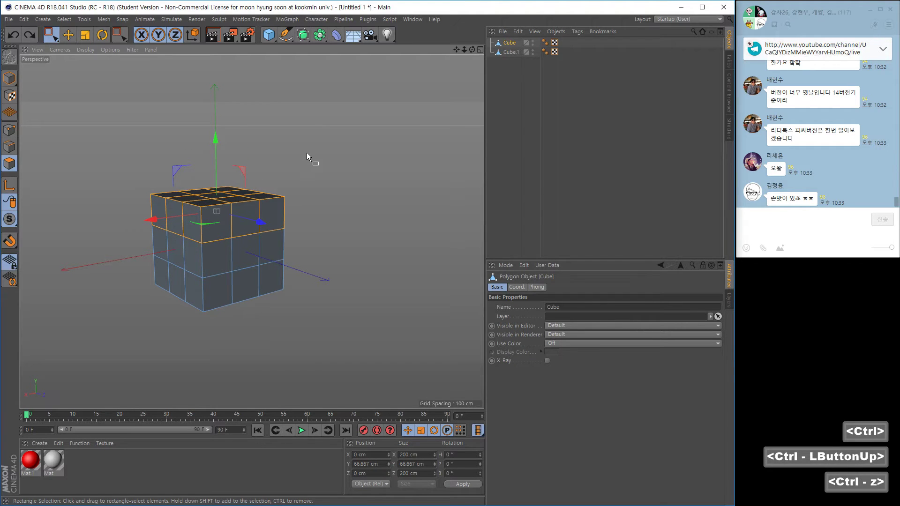
- Raise the split-off Cube.1 object in Model mode along Y to about 173.8 cm
left_click(510, 52)
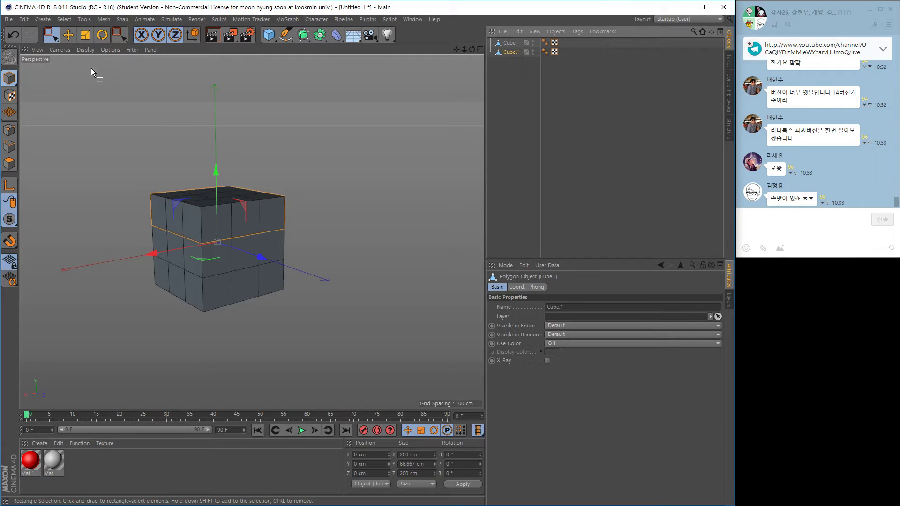
left_click_drag(218, 171, 263, 154)
middle_click_drag(262, 155, 282, 195, "alt")
left_click_drag(281, 195, 192, 210, "alt")
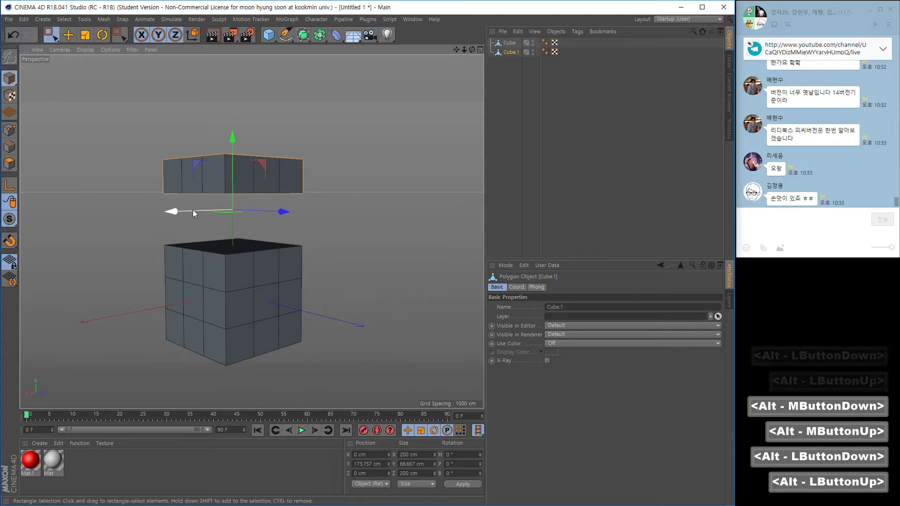
- Select the original Cube and examine it and the raised piece from several angles
left_click(505, 45)
left_click_drag(248, 292, 291, 310, "alt")
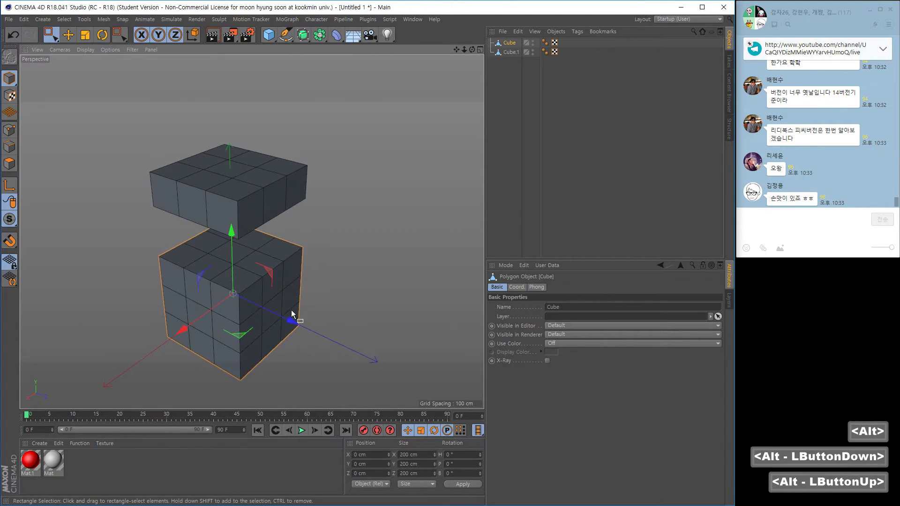
right_click_drag(291, 310, 269, 307, "alt")
middle_click_drag(269, 307, 241, 302, "alt")
left_click_drag(242, 302, 247, 274, "alt")
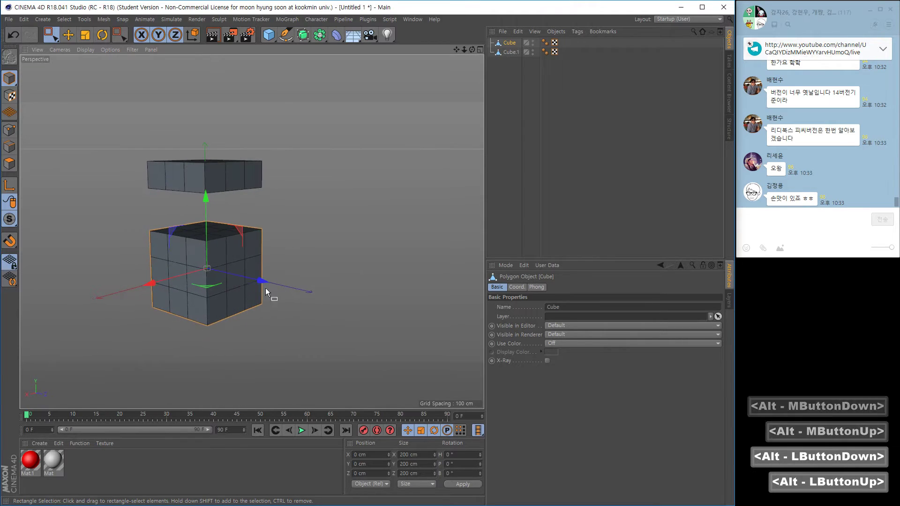
right_click_drag(247, 275, 293, 237, "alt")
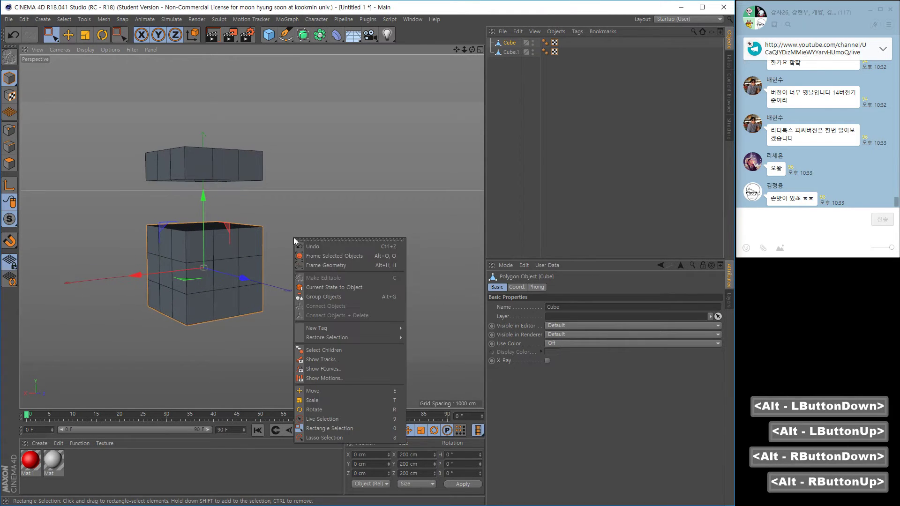
left_click(35, 172)
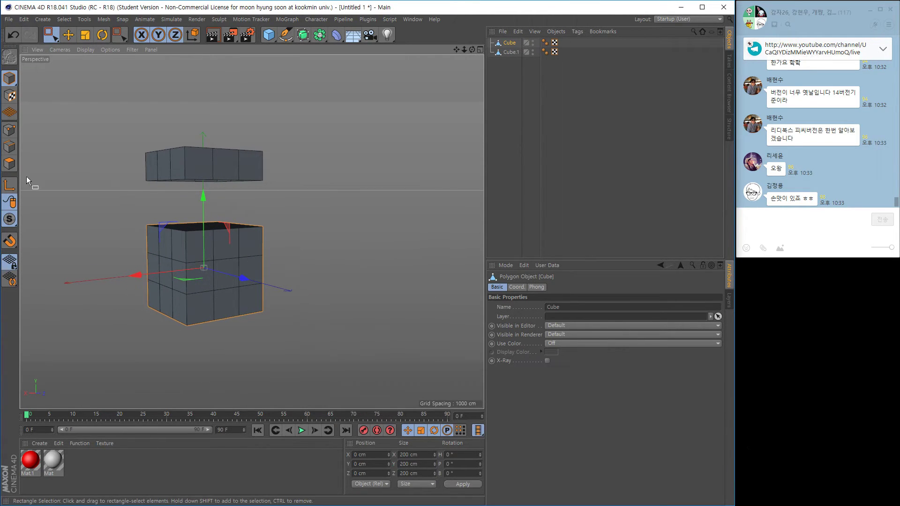
- Delete the original Cube's selected top-row polygons in Polygon mode
left_click(10, 163)
right_click(313, 195)
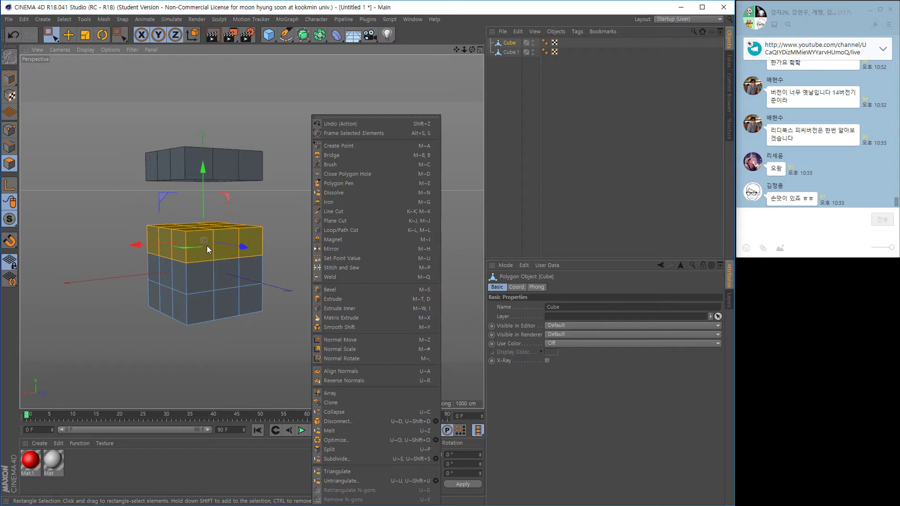
key("Delete")
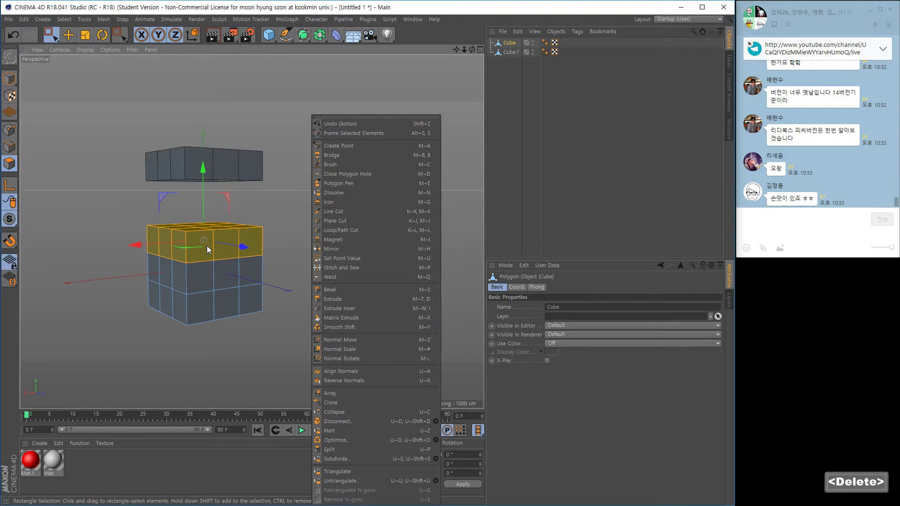
left_click(155, 242)
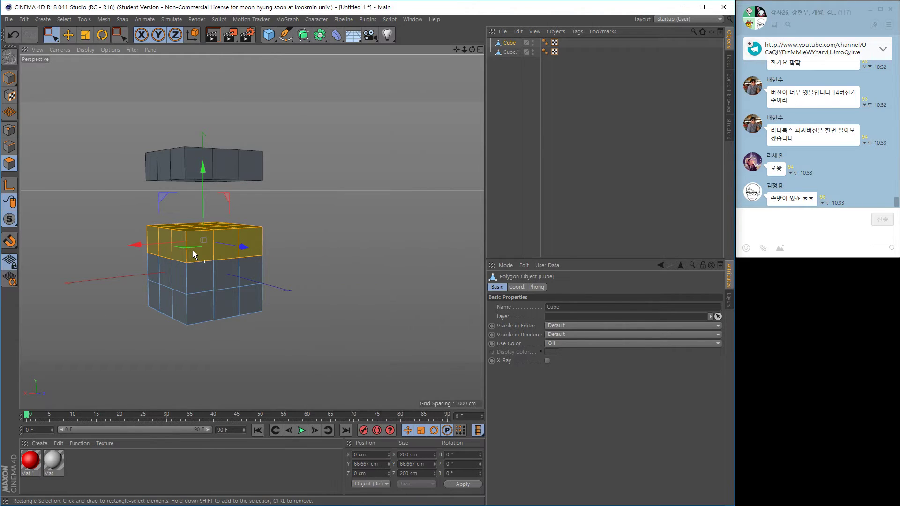
key("Delete")
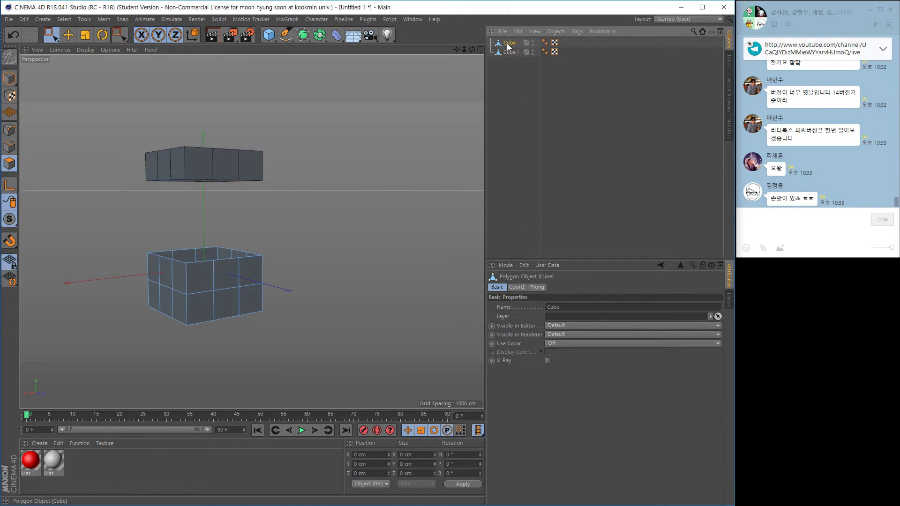
- Lower Cube.1 in Model mode to about 87 cm on Y, and delete the object
left_click(13, 81)
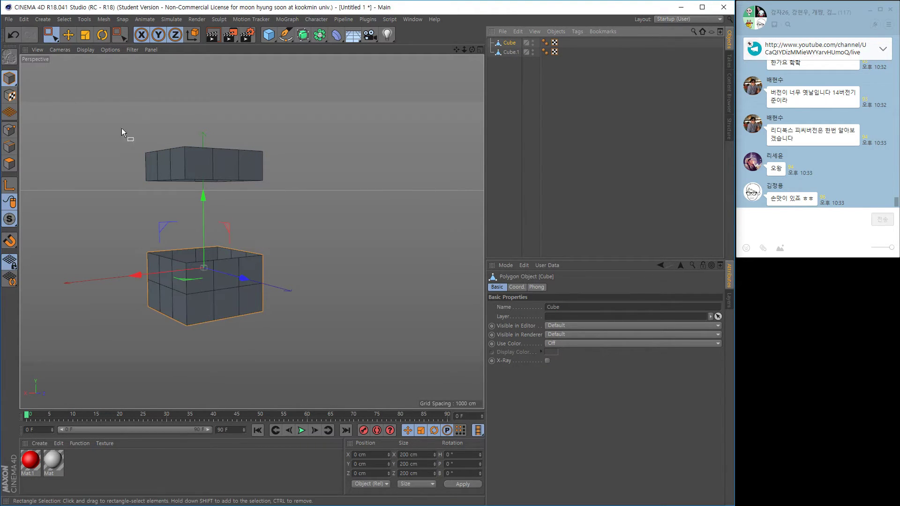
left_click(512, 54)
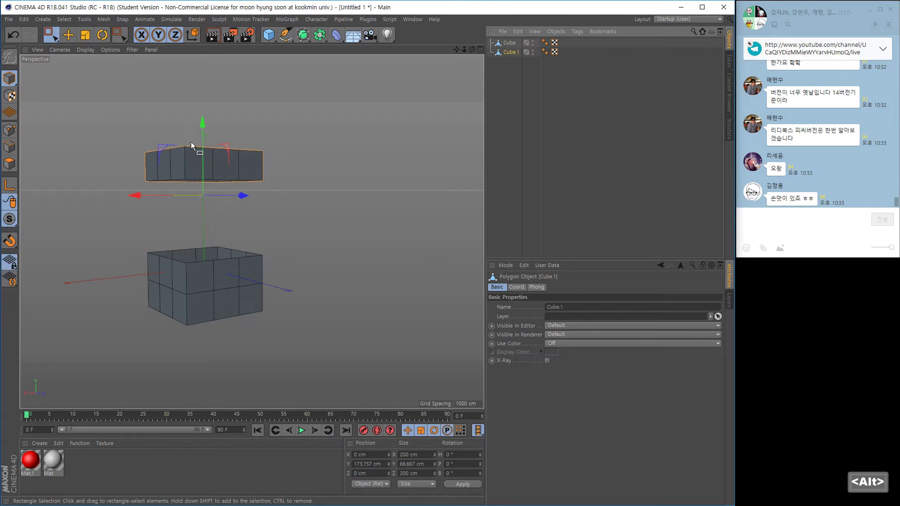
left_click_drag(202, 124, 207, 162)
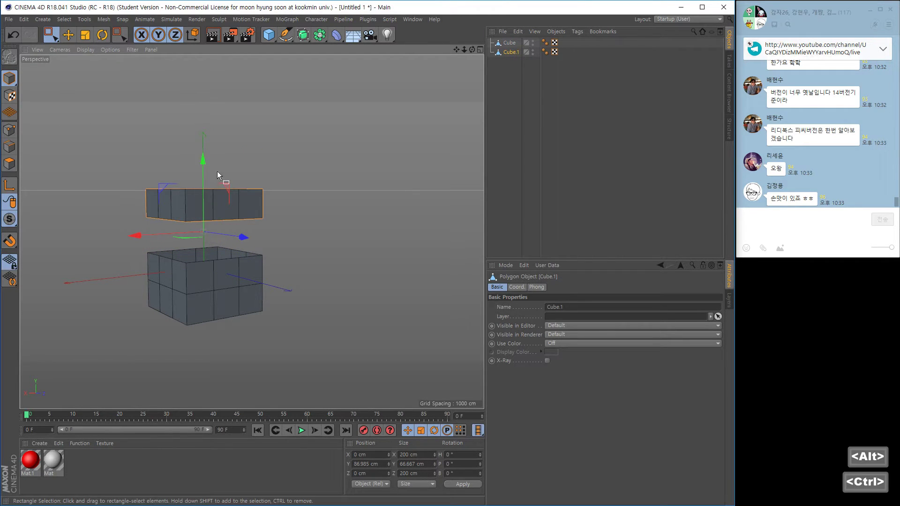
key("Delete")
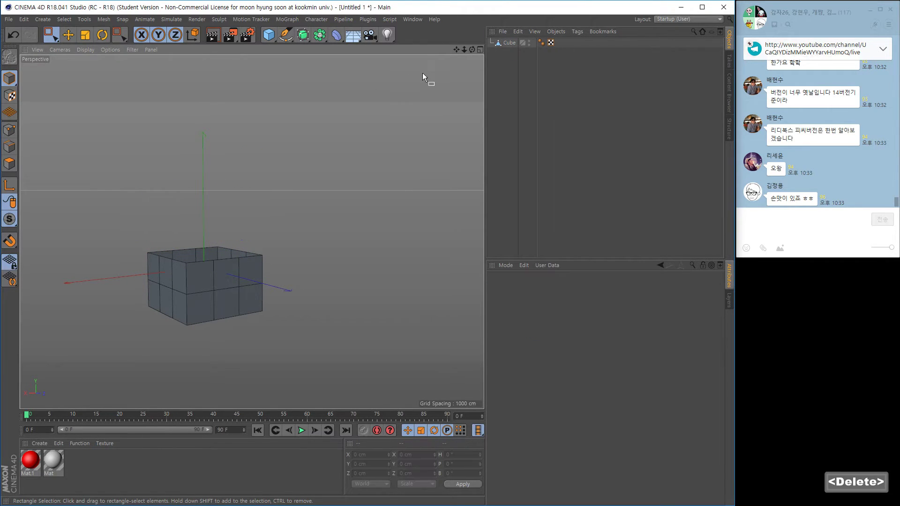
- Undo the deletion and lowering of Cube.1 and the deletion of the original Cube's top polygons
key("ctrl+z")
key("ctrl+z")
key("ctrl+z")
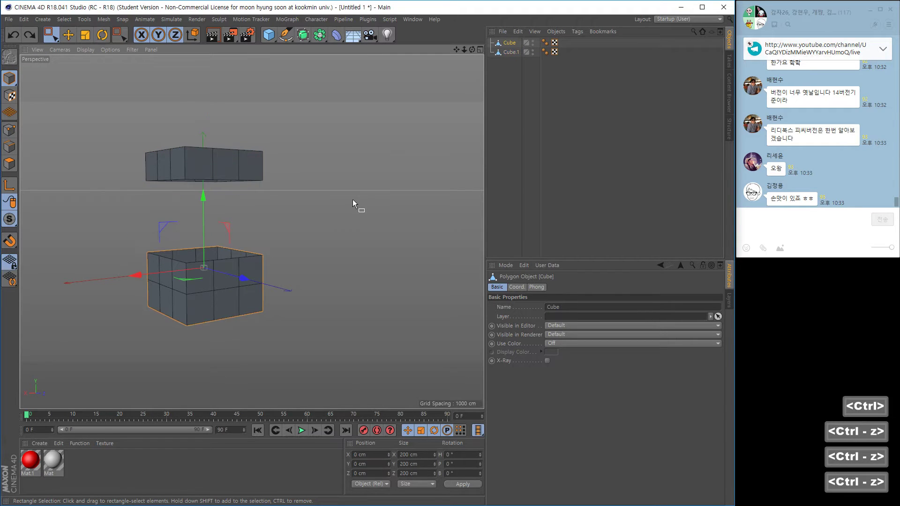
key("ctrl+z")
key("ctrl+z")
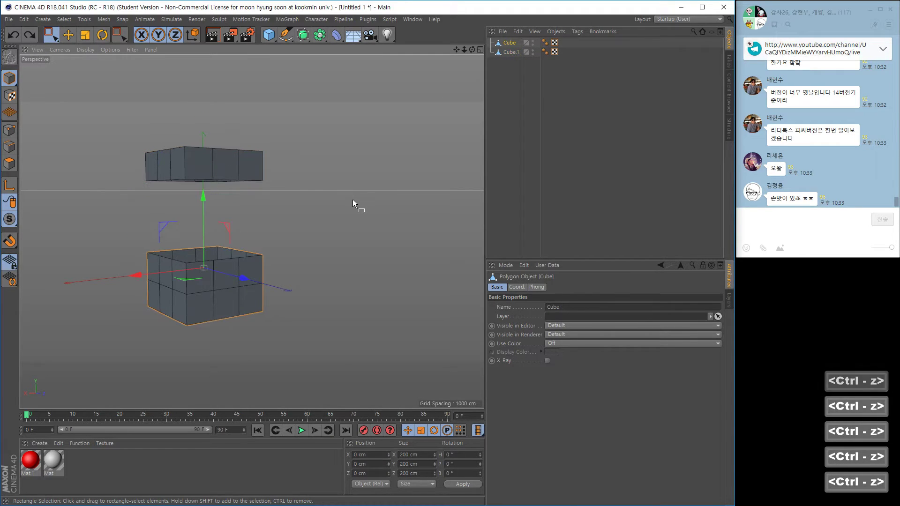
key("ctrl+z")
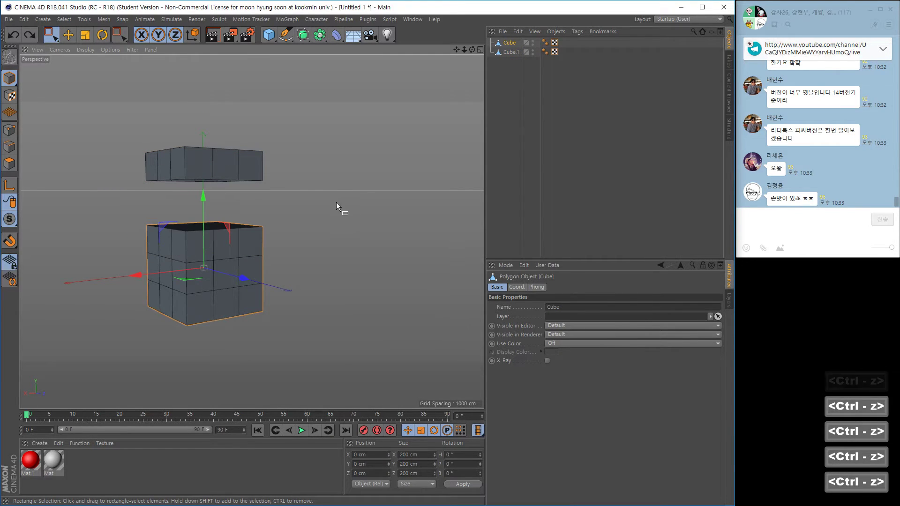
- Delete the raised Cube.1 object, leaving only the original Cube in the scene
left_click(508, 52)
key("Delete")
left_click_drag(270, 195, 262, 240, "alt")
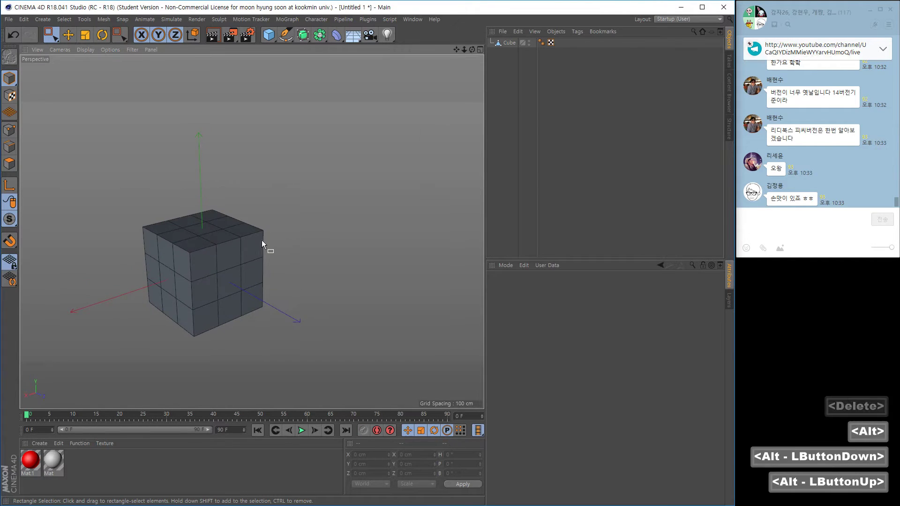
right_click_drag(261, 240, 300, 227, "alt")
mouse_move(299, 227)
middle_mouse_down("alt")
mouse_move(322, 221)
mouse_move(314, 217)
middle_mouse_up("alt")
left_click_drag(314, 216, 311, 231, "alt")
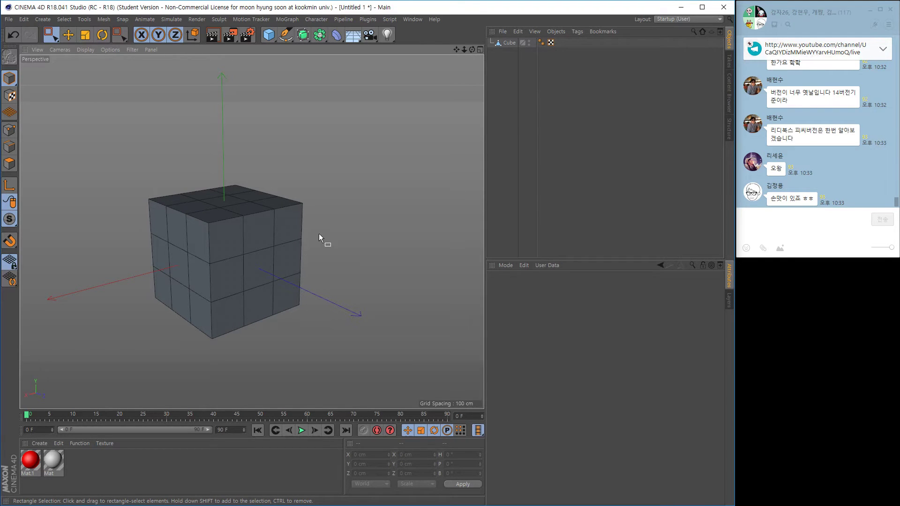
left_click_drag(319, 233, 311, 207, "alt")
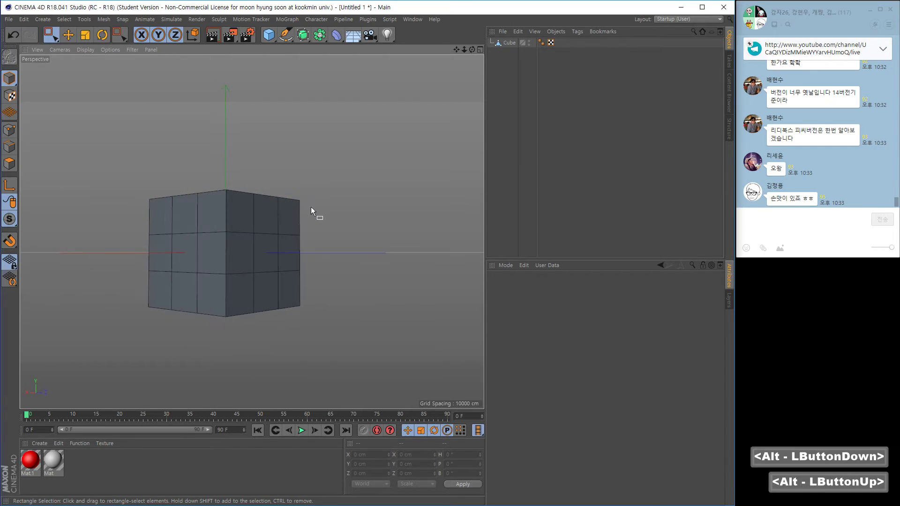
- Select the top-row polygons of the Cube in Polygon mode with Rectangle Selection
left_click(9, 164)
middle_click(291, 322)
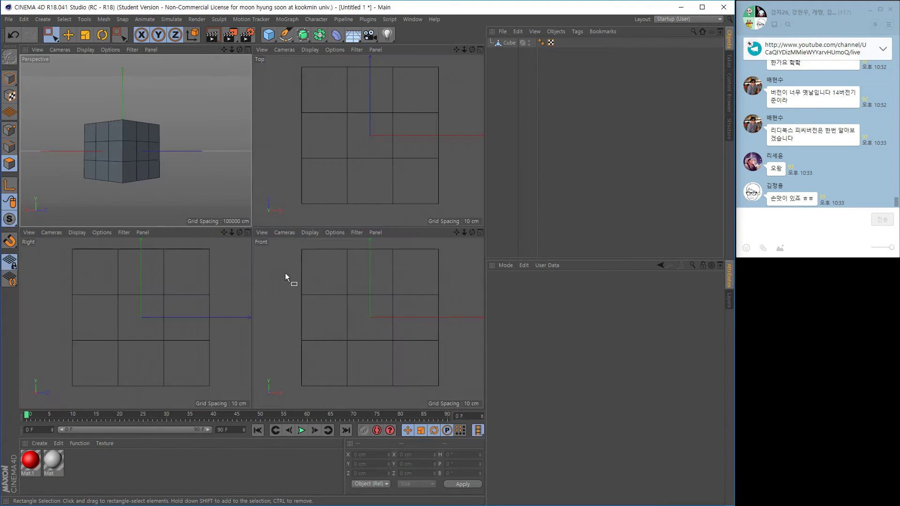
left_click(254, 257)
left_click_drag(278, 243, 457, 282)
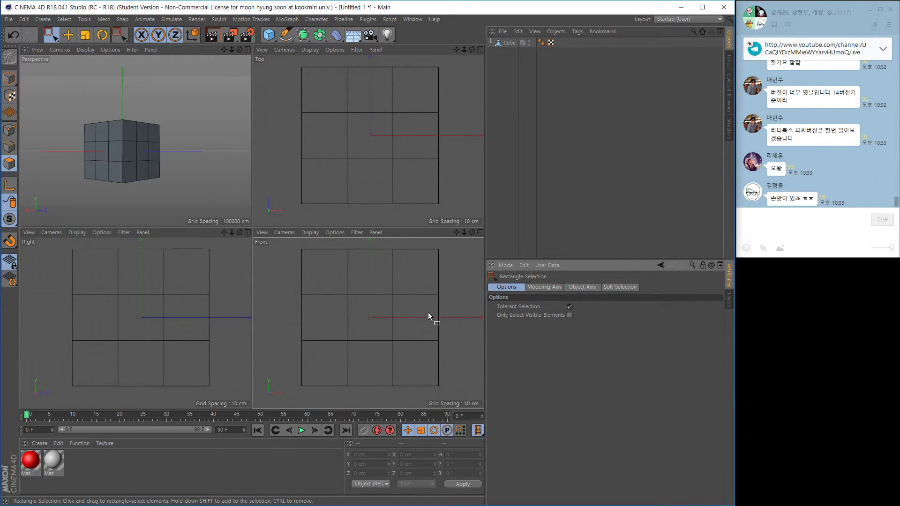
key("0")
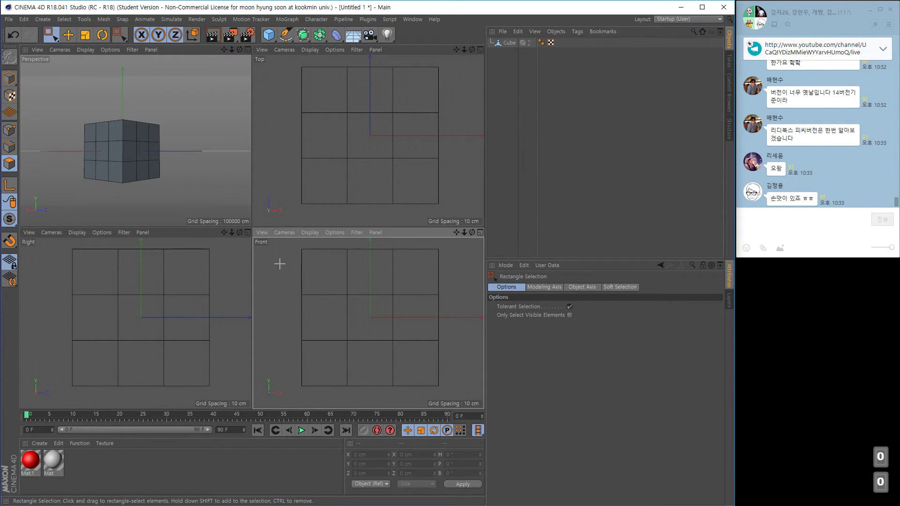
left_click_drag(279, 262, 438, 274)
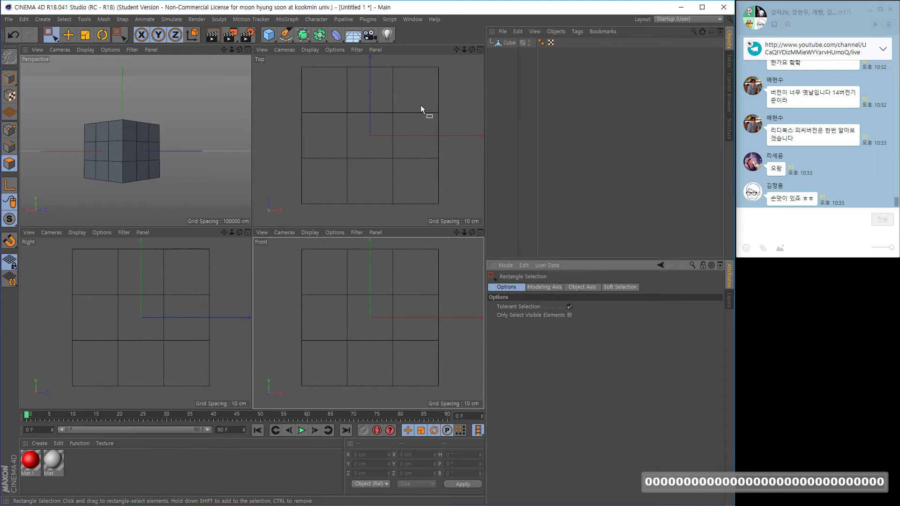
left_click(509, 43)
left_click_drag(178, 178, 163, 168, "alt")
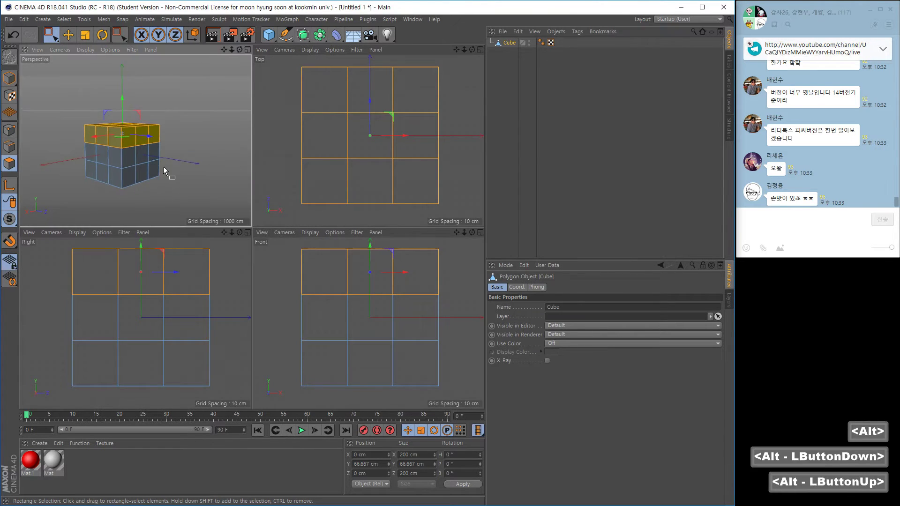
- Disconnect the Cube's selected top-row polygons, raise them to about 107 cm on Y, and clear the polygon selection
middle_click(164, 168)
left_click_drag(336, 265, 246, 271, "alt")
right_click_drag(246, 271, 295, 249, "alt")
middle_click_drag(295, 248, 294, 242, "alt")
right_click(366, 228)
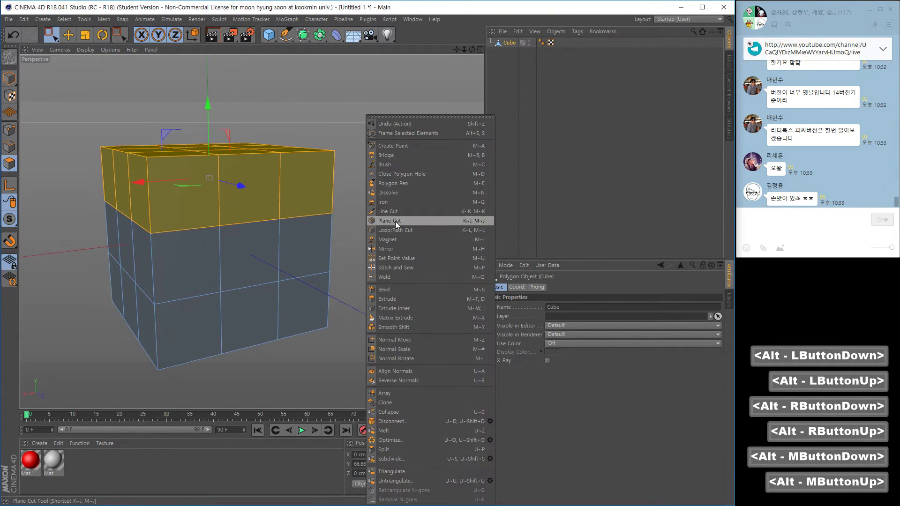
left_click(404, 421)
left_click_drag(209, 114, 210, 82)
left_click_drag(301, 145, 365, 207, "alt")
right_click_drag(366, 206, 371, 195, "alt")
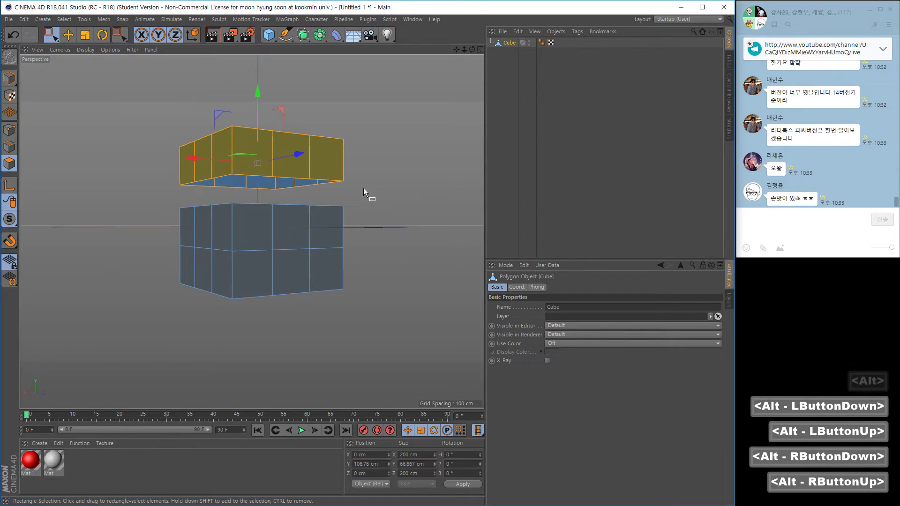
left_click(370, 188)
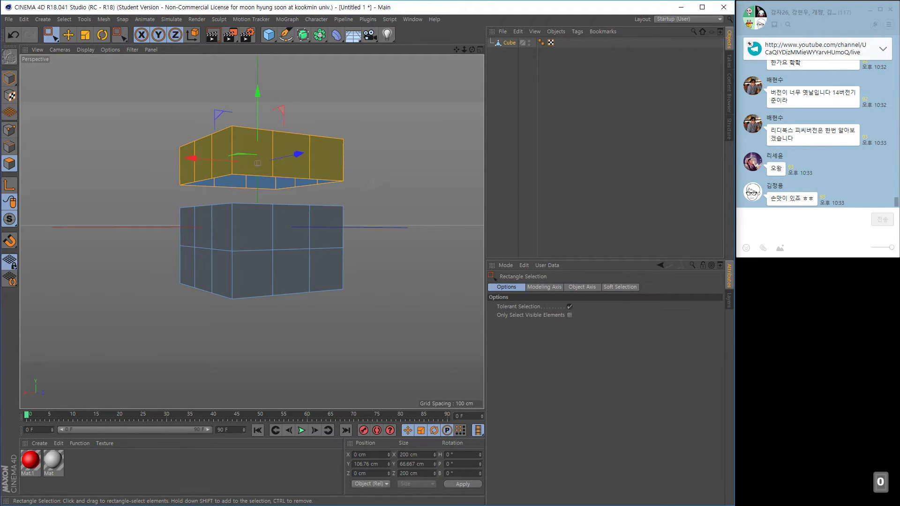
left_click(507, 43)
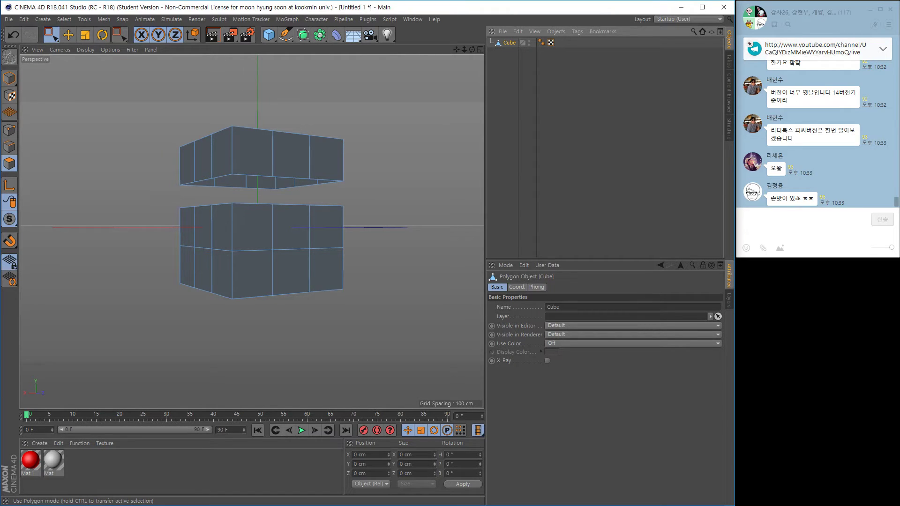
- Switch to the Evernote study notes and highlight the "Polygon Groups to Objects" topic before returning to Cinema 4D
key("alt+Tab")
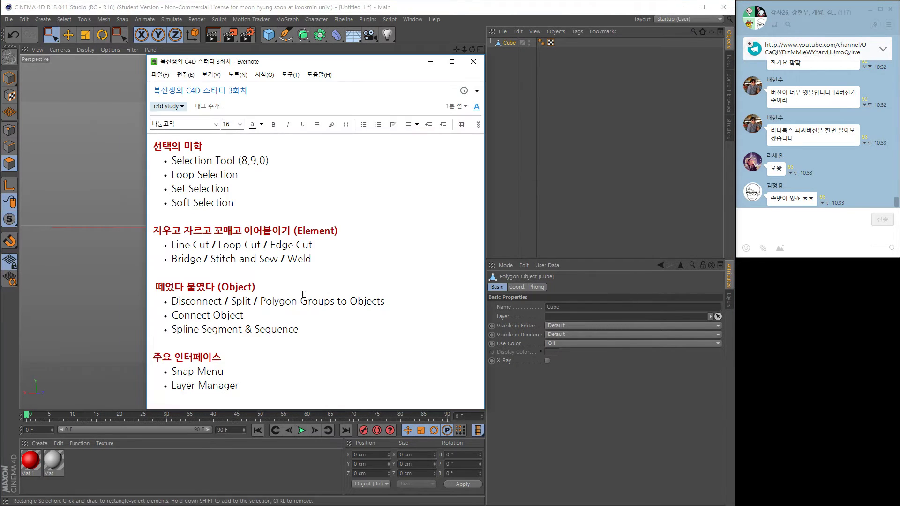
left_click_drag(260, 302, 387, 304)
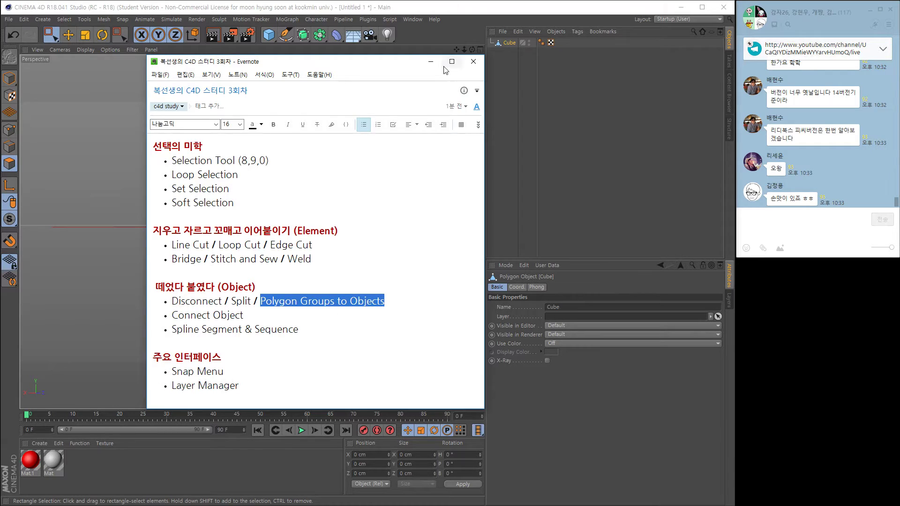
left_click(432, 61)
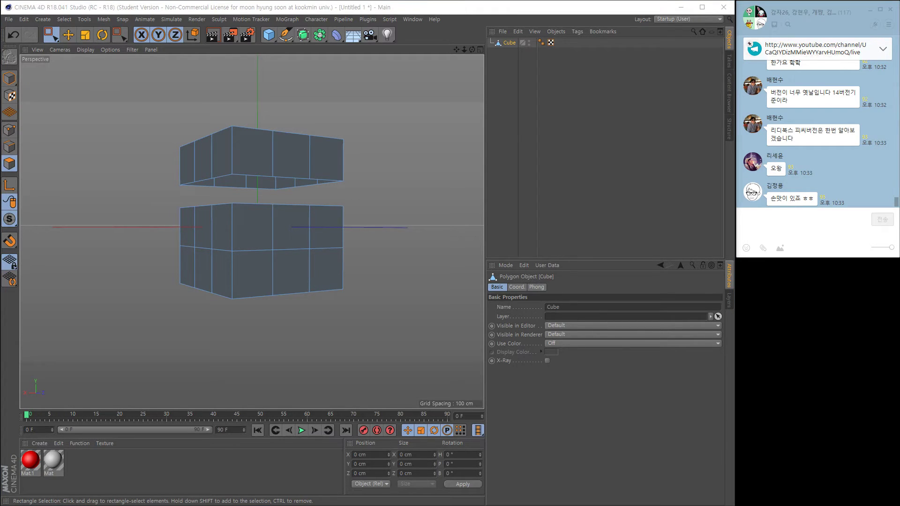
key("alt+Tab")
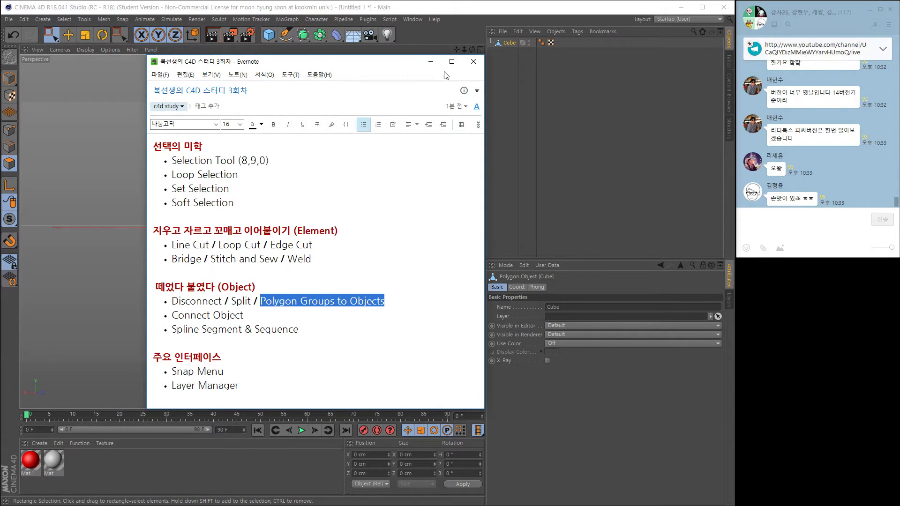
left_click(431, 62)
- Apply Polygon Groups to Objects to the Cube and inspect the generated child objects and their parent
left_click(103, 19)
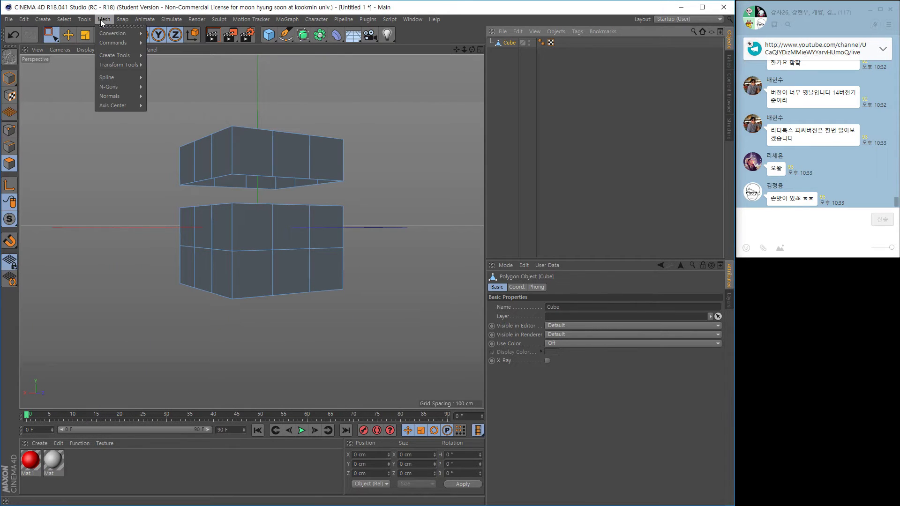
mouse_move(105, 33)
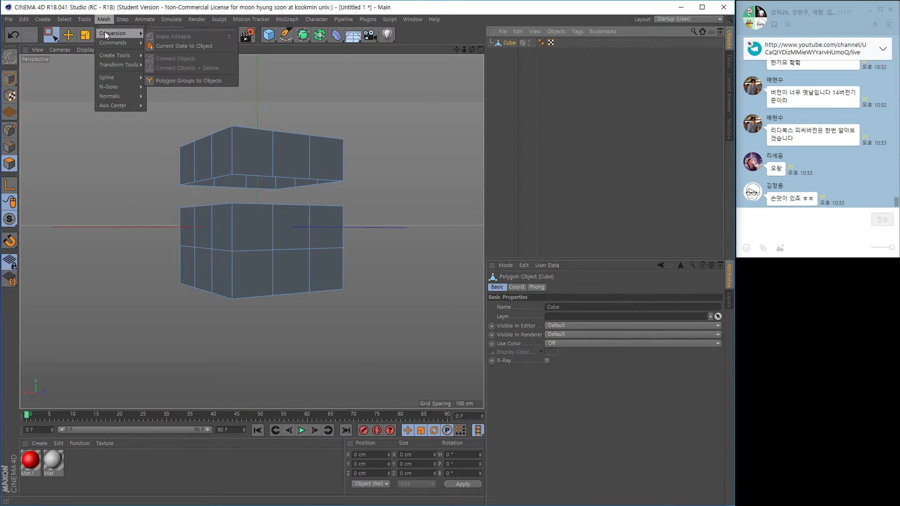
left_click(219, 81)
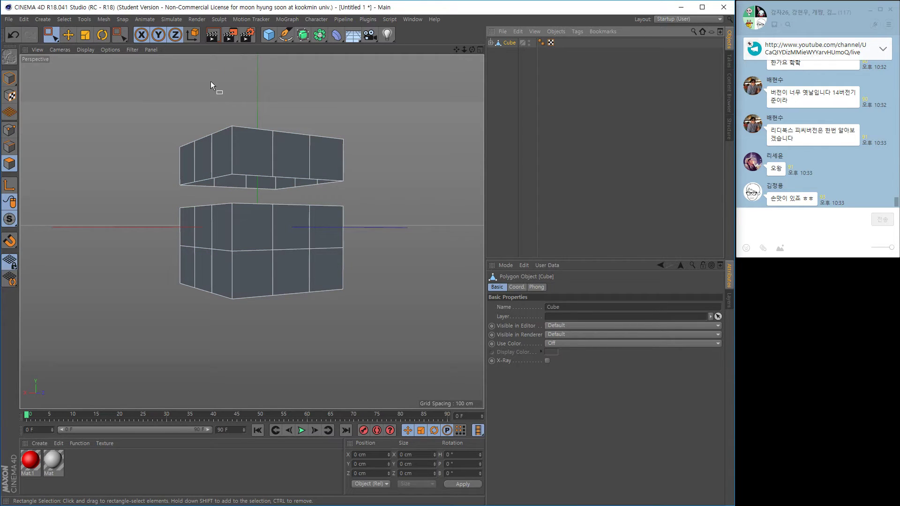
left_click(491, 42)
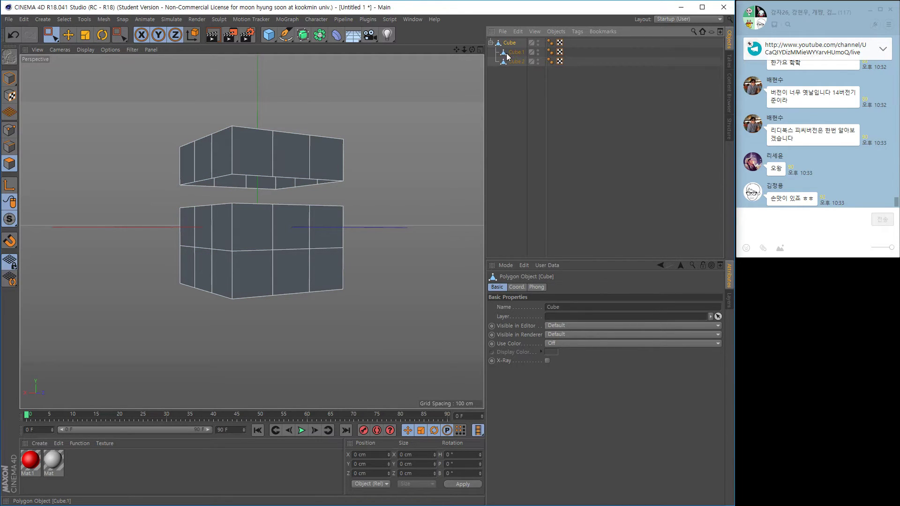
left_click(517, 53)
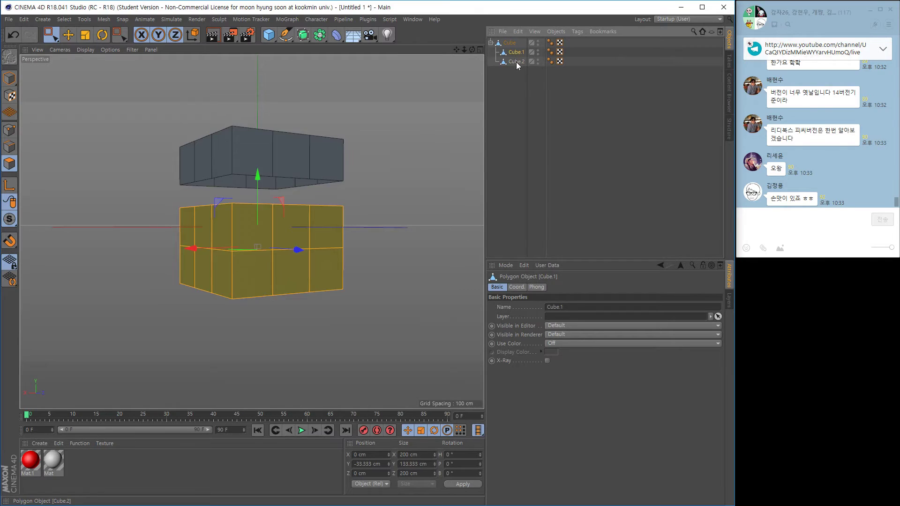
left_click(516, 62)
left_click(516, 53)
left_click(510, 43)
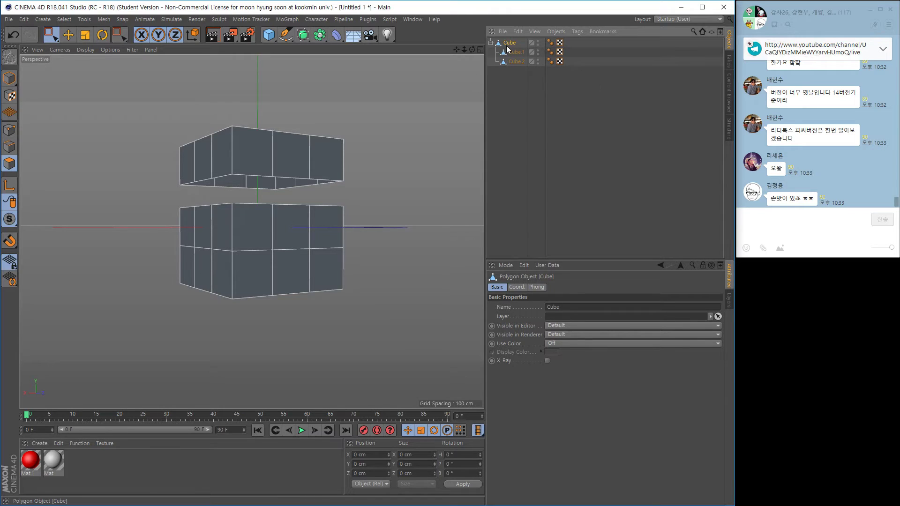
- Move Cube.1 and Cube.2 out of their parent Cube and delete the empty parent
left_click_drag(504, 72, 517, 54)
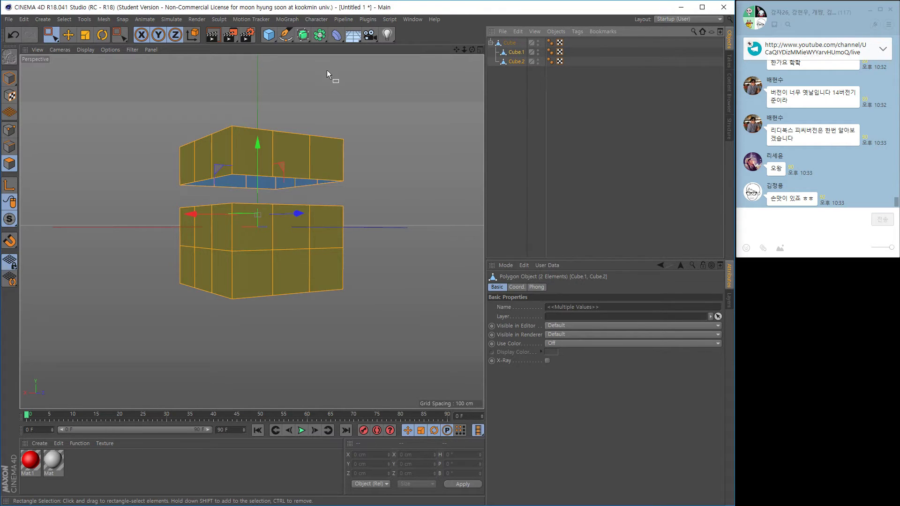
left_click_drag(512, 104, 511, 106)
left_click(507, 43)
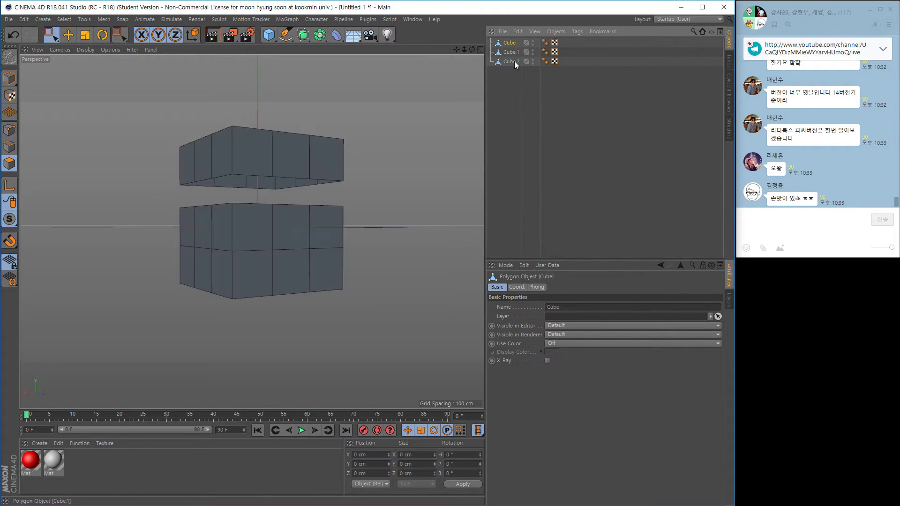
key("Delete")
- Select Cube.1 and Cube.2 alternately, and examine the two separated pieces in Model mode from another angle
left_click(506, 46)
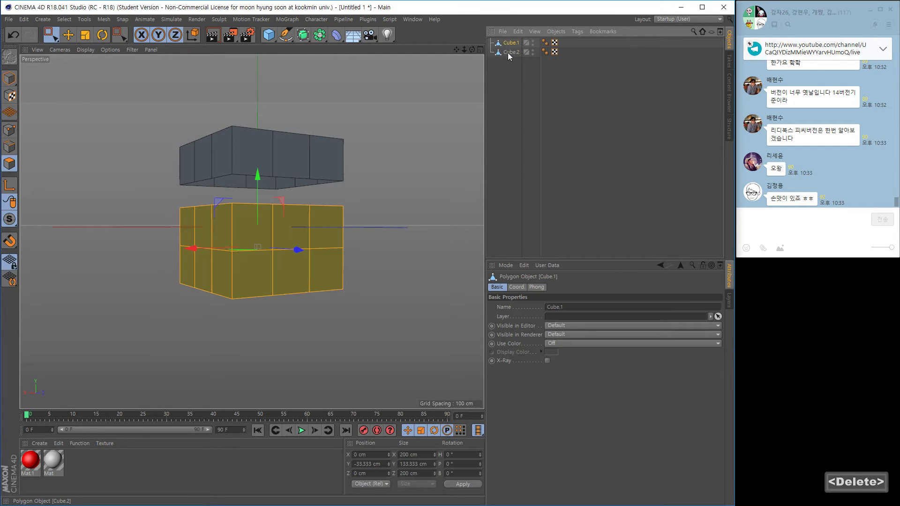
left_click(507, 52)
left_click(508, 44)
left_click(510, 50)
left_click(511, 44)
left_click(511, 51)
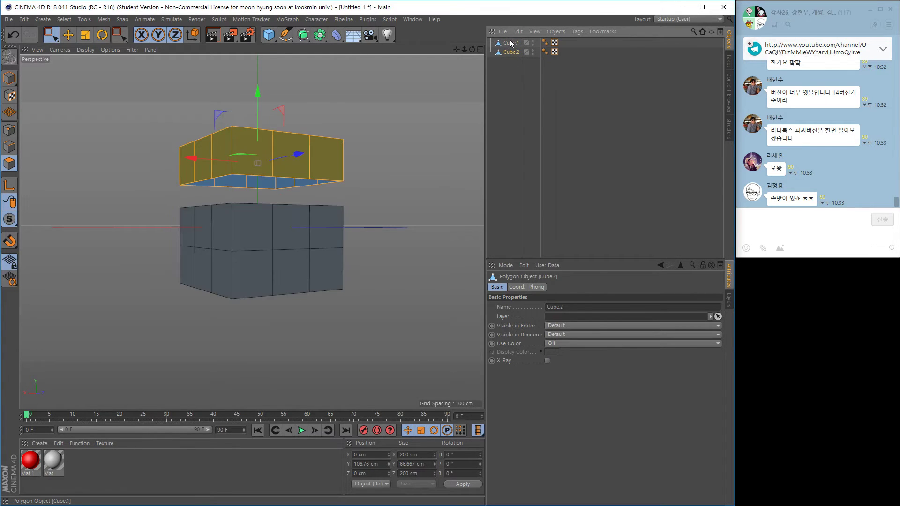
left_click(511, 44)
left_click(10, 78)
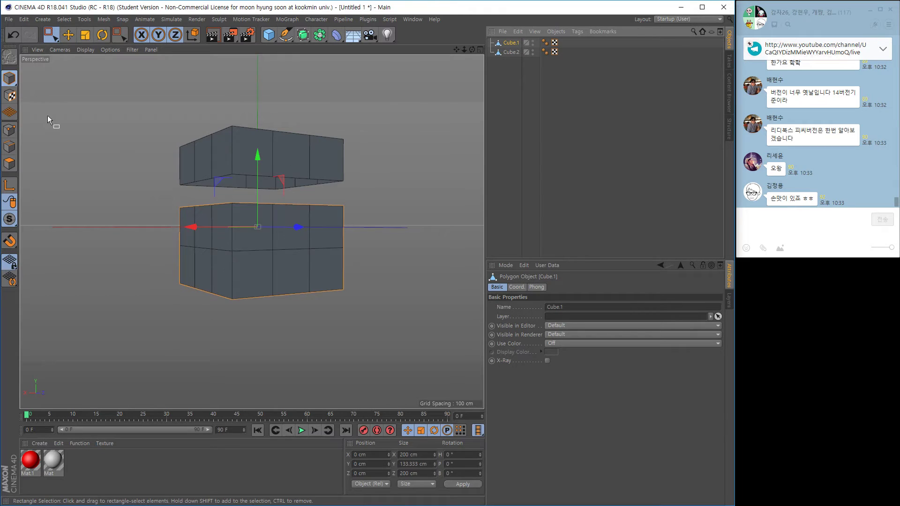
left_click_drag(307, 159, 332, 179, "alt")
right_click_drag(333, 179, 333, 184, "alt")
middle_click_drag(332, 183, 334, 195, "alt")
right_click_drag(334, 195, 331, 194, "alt")
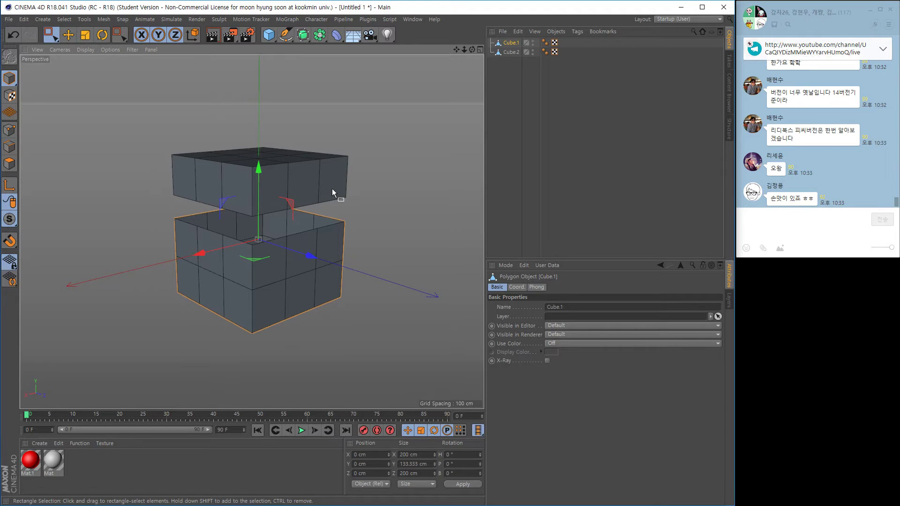
- Locate Polygon Groups to Objects among the mesh conversion commands, and review the context commands in Model and Polygon modes
left_click(105, 20)
mouse_move(108, 34)
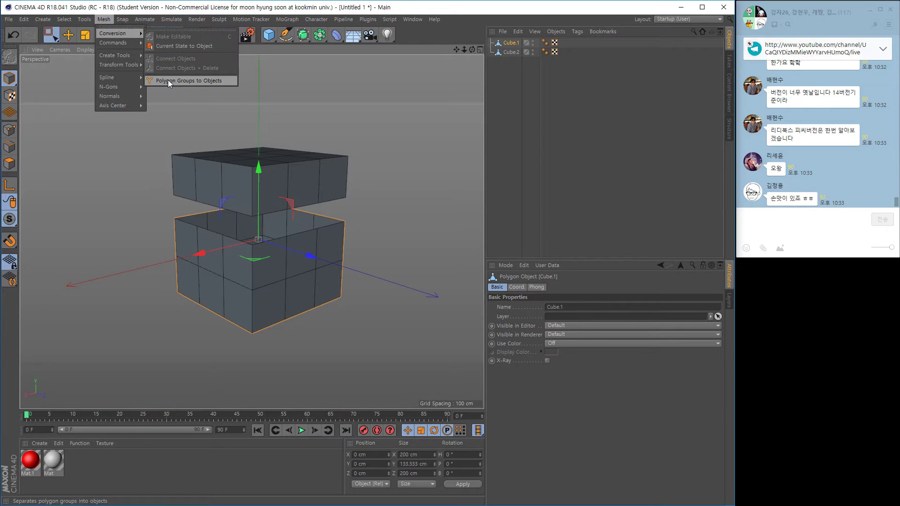
right_click(388, 233)
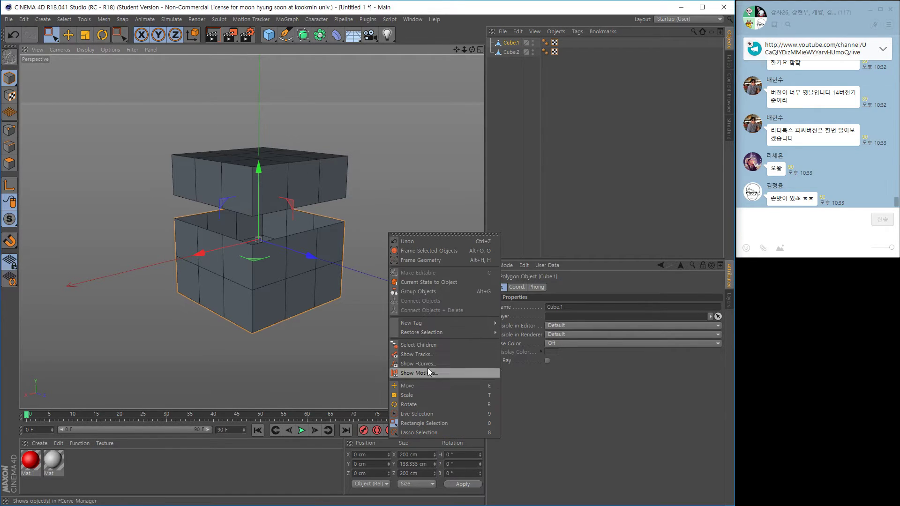
left_click(9, 163)
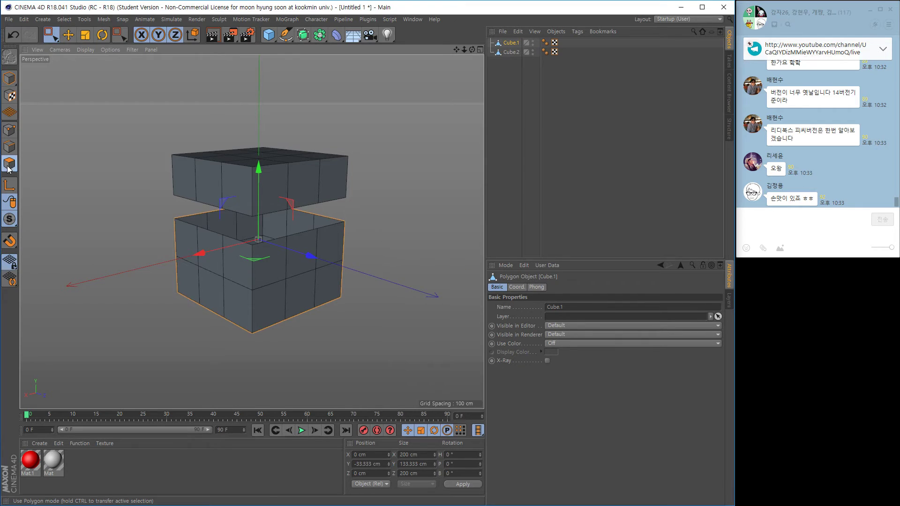
right_click(336, 187)
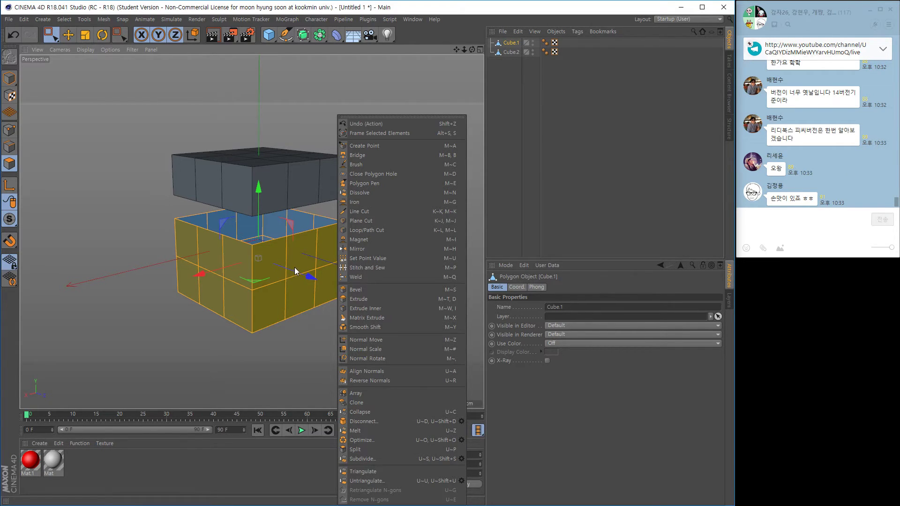
left_click(283, 97)
- Delete both Cube.1 and Cube.2 from the scene
left_click_drag(491, 80, 524, 39)
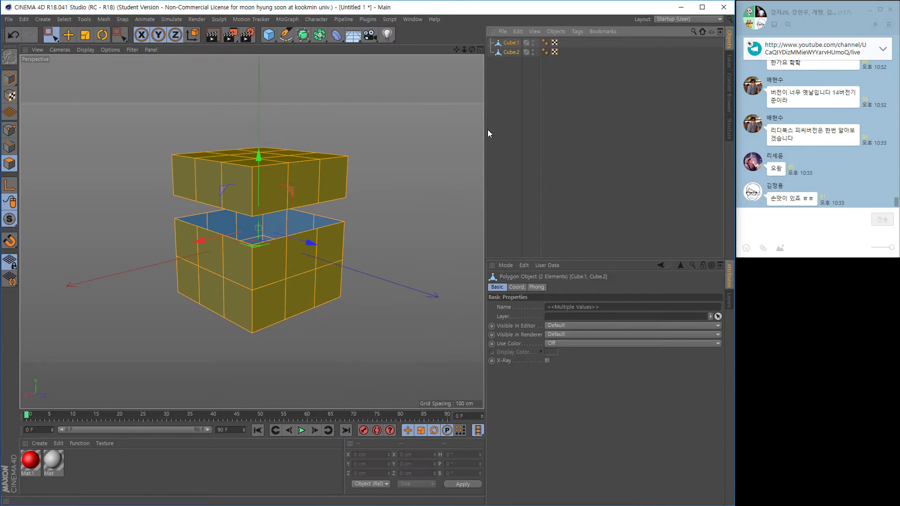
key("Delete")
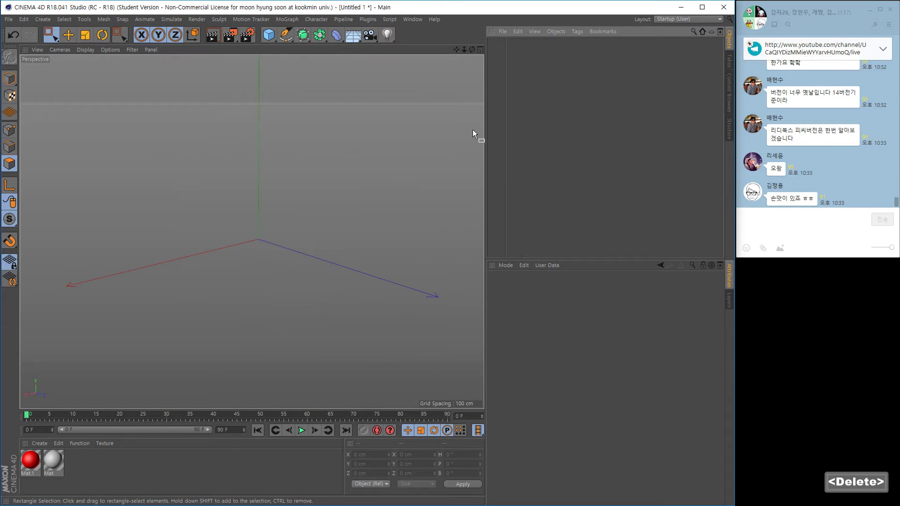
- Add a sphere in Model mode, make it editable and switch to Polygon mode
left_click(9, 80)
left_click(268, 35)
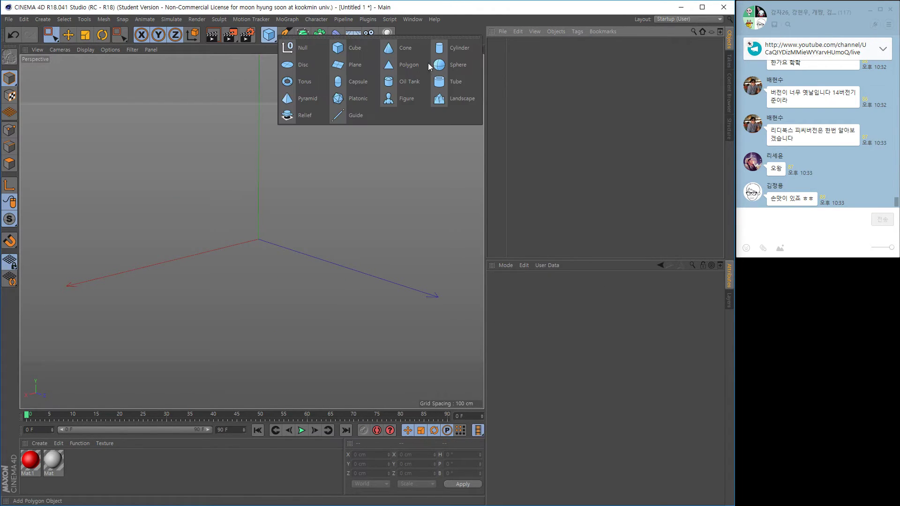
left_click(414, 119)
right_click_drag(215, 244, 257, 244, "alt")
middle_click_drag(257, 244, 225, 227, "alt")
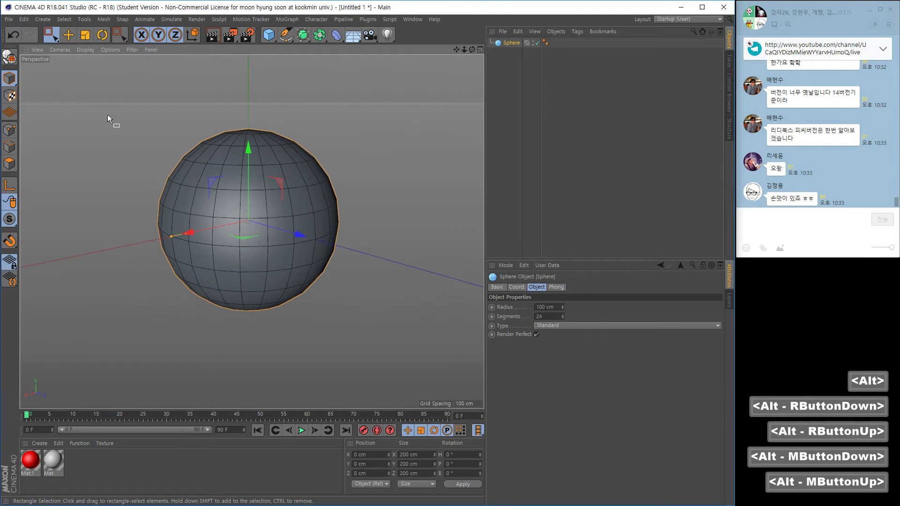
left_click(10, 57)
left_click_drag(257, 232, 267, 257, "alt")
left_click(10, 163)
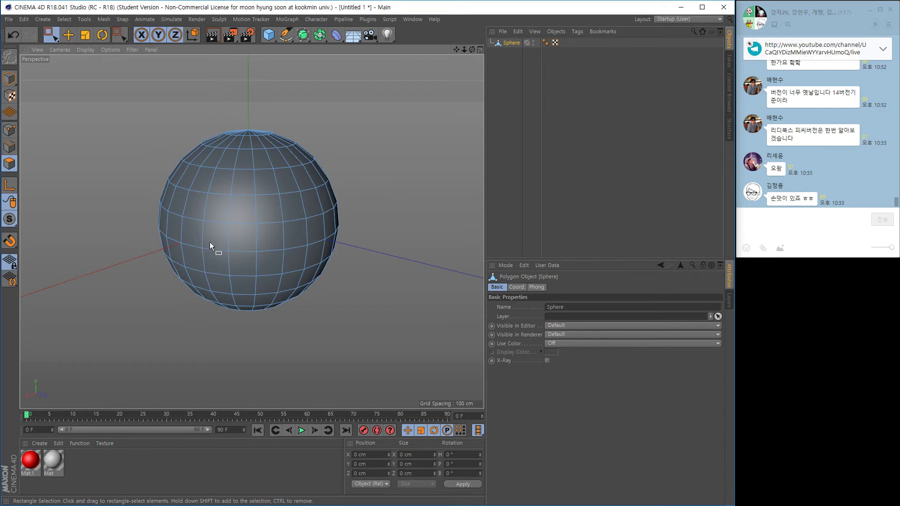
- Loop-select the polygon band just below the sphere's equator and Split it into a separate object
left_click_drag(210, 241, 235, 234, "alt")
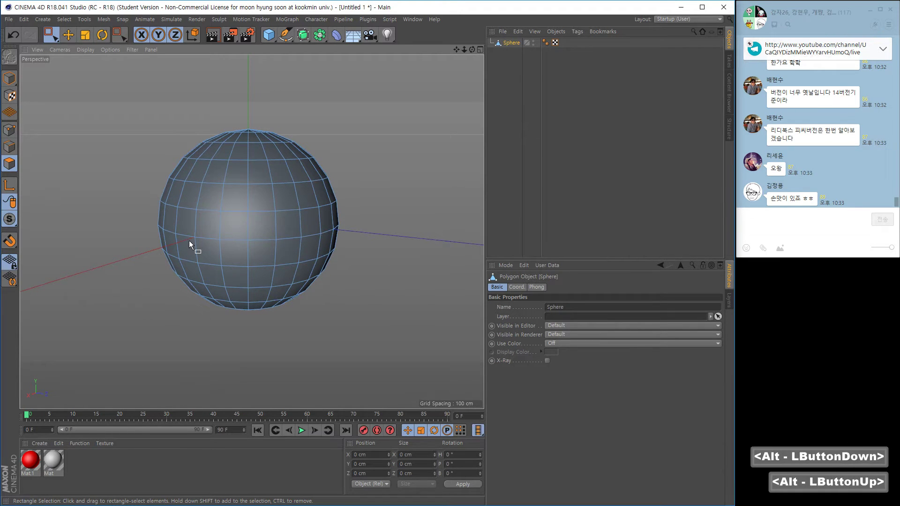
key("u")
key("l")
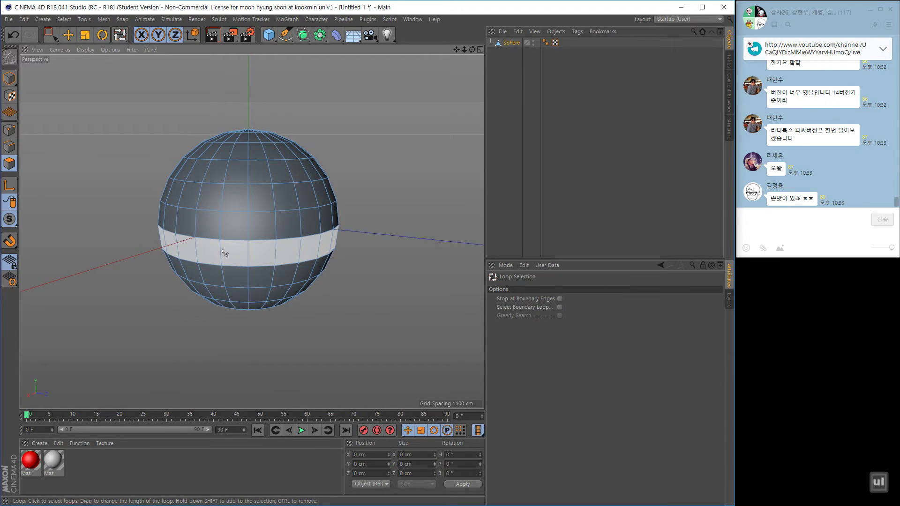
left_click(225, 251)
mouse_move(225, 251)
left_mouse_down("alt")
mouse_move(294, 288)
mouse_move(190, 246)
mouse_move(216, 265)
left_mouse_up("alt")
right_click_drag(216, 265, 238, 262, "alt")
left_click_drag(251, 256, 305, 253, "alt")
middle_click_drag(305, 253, 348, 252, "alt")
right_click(347, 220)
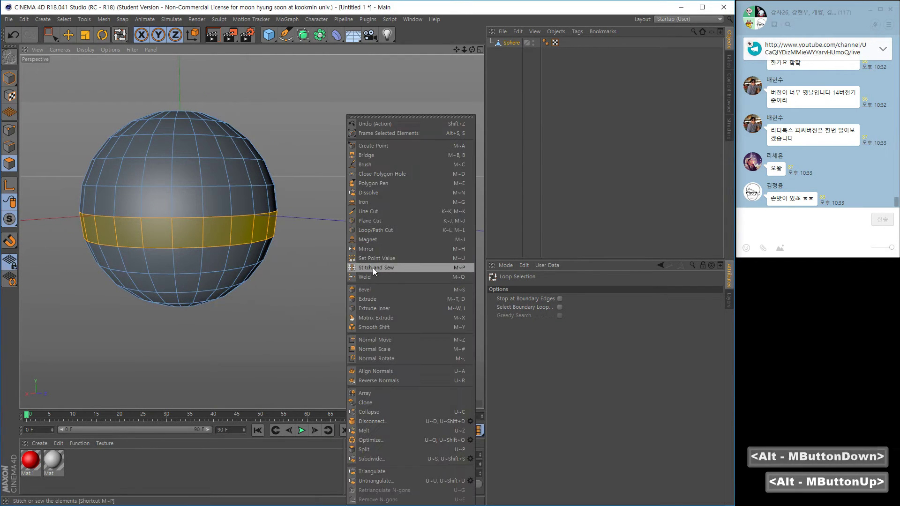
left_click(387, 453)
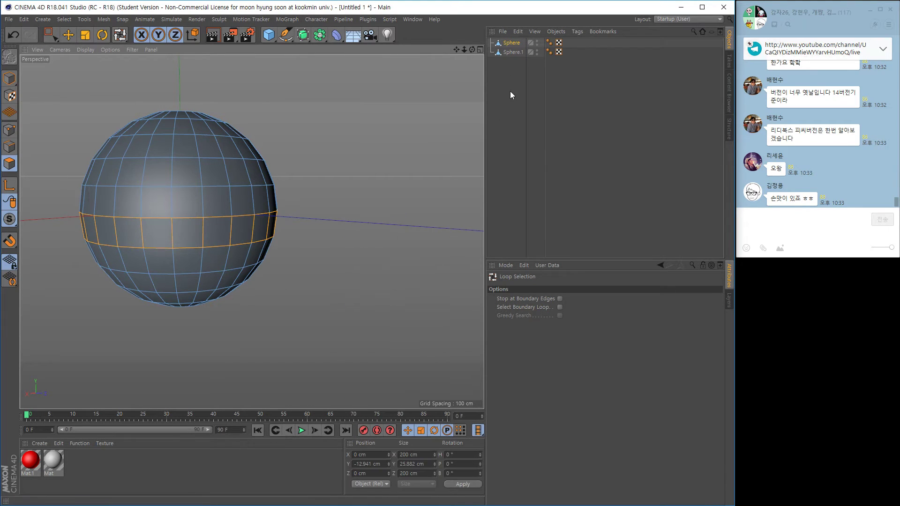
- Select the split band Sphere.1 in Model mode and scale it to about 206 cm wide, slightly larger than the sphere
left_click(506, 54)
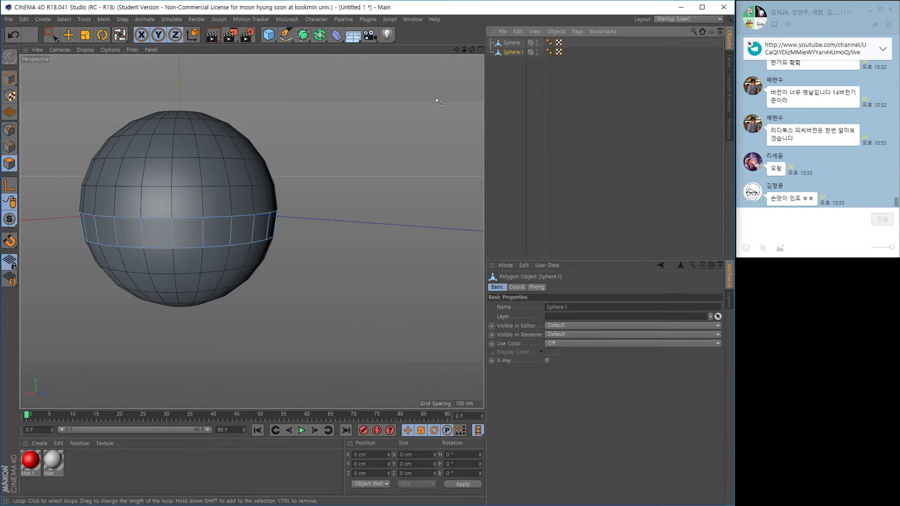
left_click(10, 78)
left_click(86, 36)
left_click_drag(221, 218, 227, 261, "alt")
left_click_drag(387, 181, 445, 130)
middle_click_drag(321, 245, 346, 260, "alt")
left_click_drag(346, 260, 289, 252, "alt")
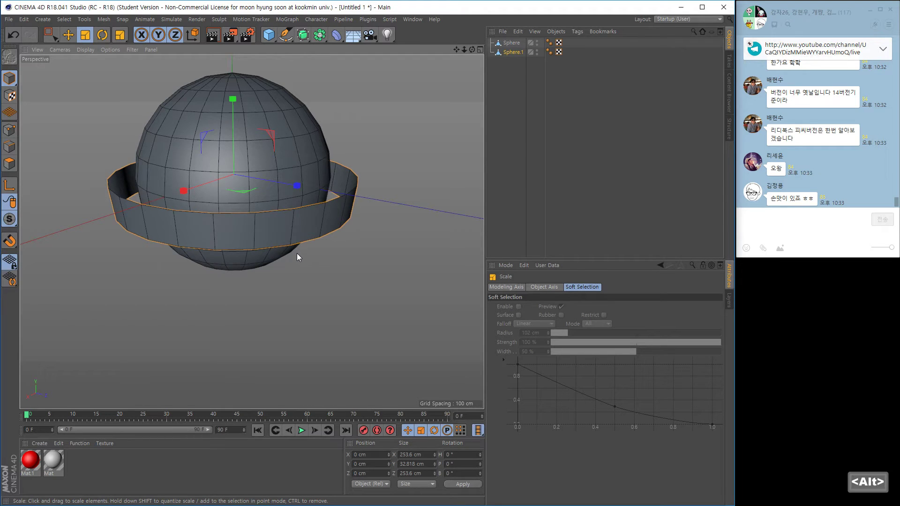
mouse_move(297, 253)
left_mouse_down()
mouse_move(330, 254)
mouse_move(251, 266)
mouse_move(296, 249)
left_mouse_up()
middle_click_drag(296, 250, 291, 278, "alt")
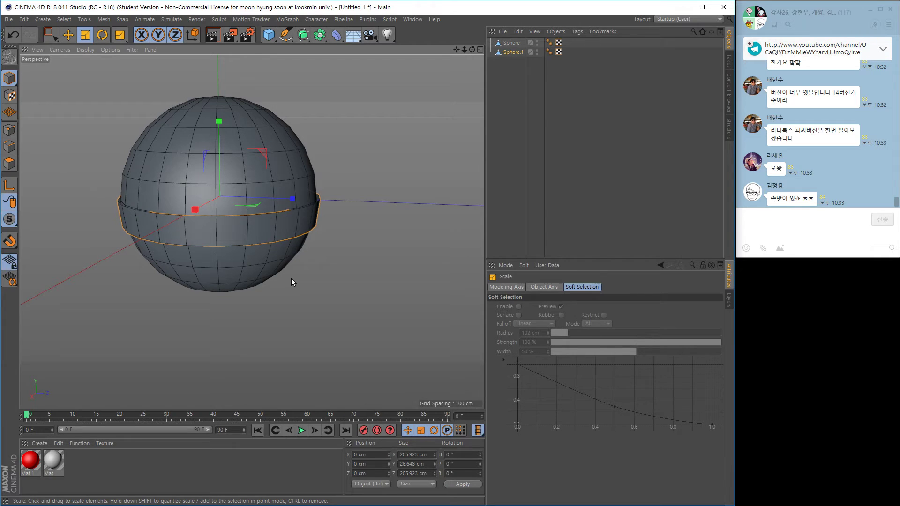
left_click_drag(331, 241, 322, 278, "alt")
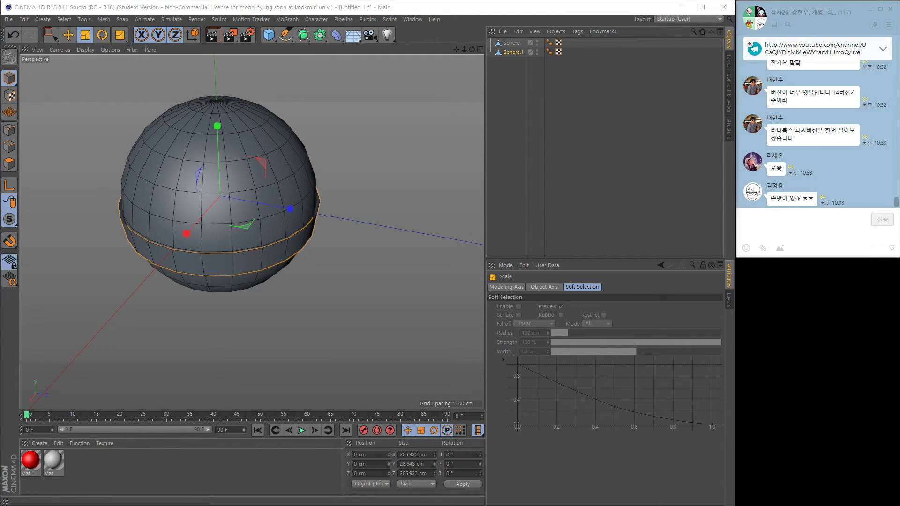
- Switch to the Evernote study note and highlight the Disconnect / Split / Polygon Groups to Objects line and the Connect Object line
key("alt+Tab")
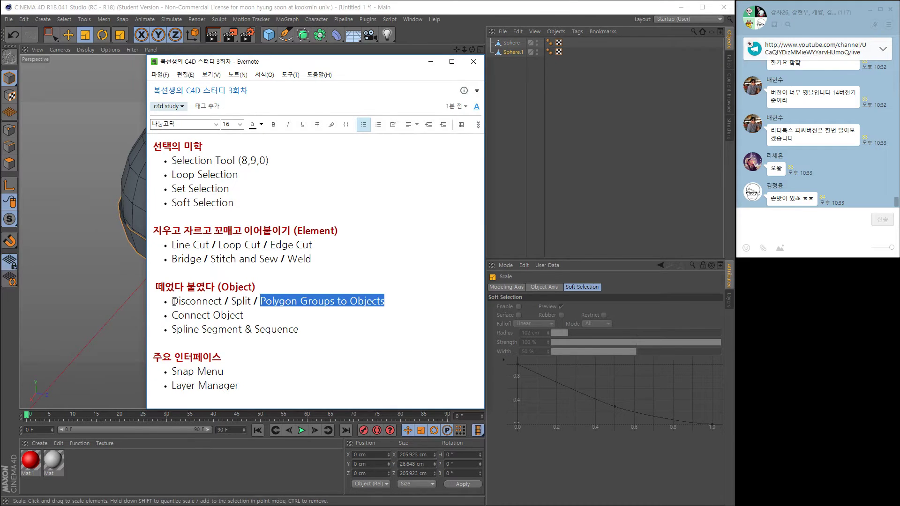
left_click_drag(173, 301, 399, 301)
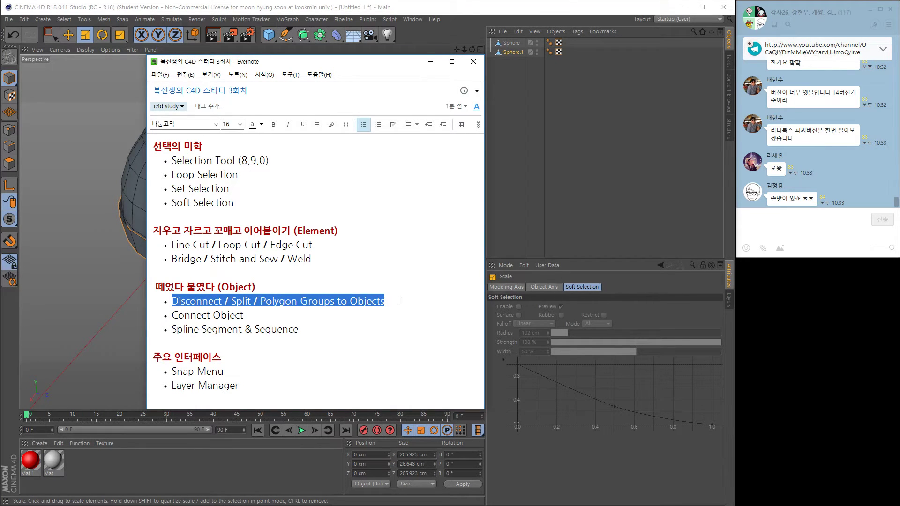
left_click_drag(171, 316, 244, 316)
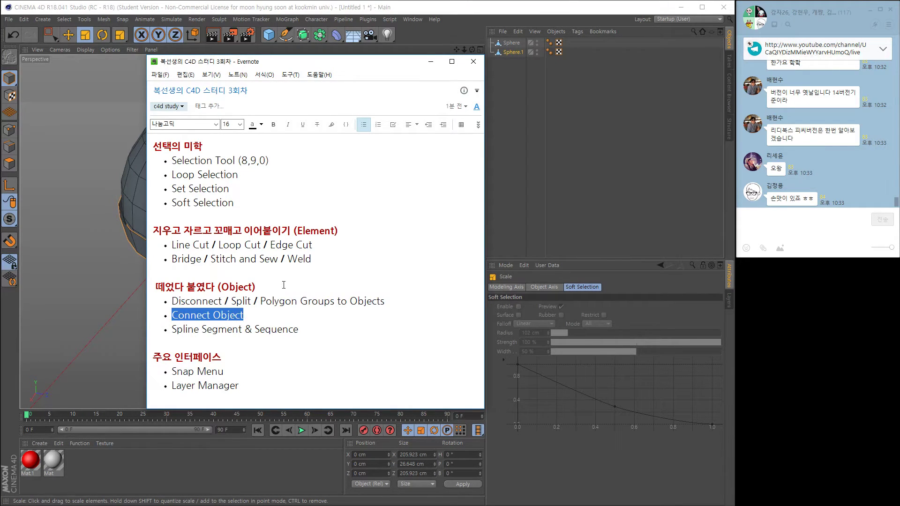
left_click(430, 61)
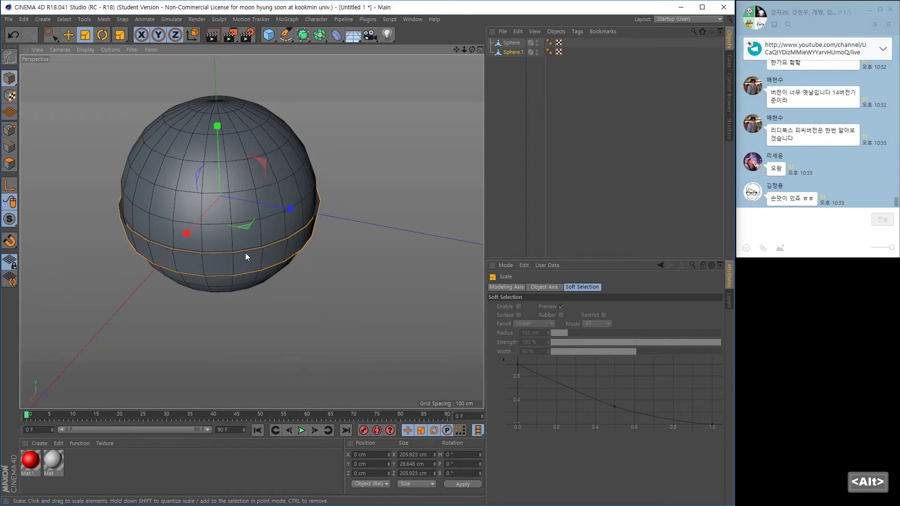
- Scale the band Sphere.1 up to about 391 cm wide so it forms a large ring around the sphere
left_click_drag(245, 252, 379, 136, "alt")
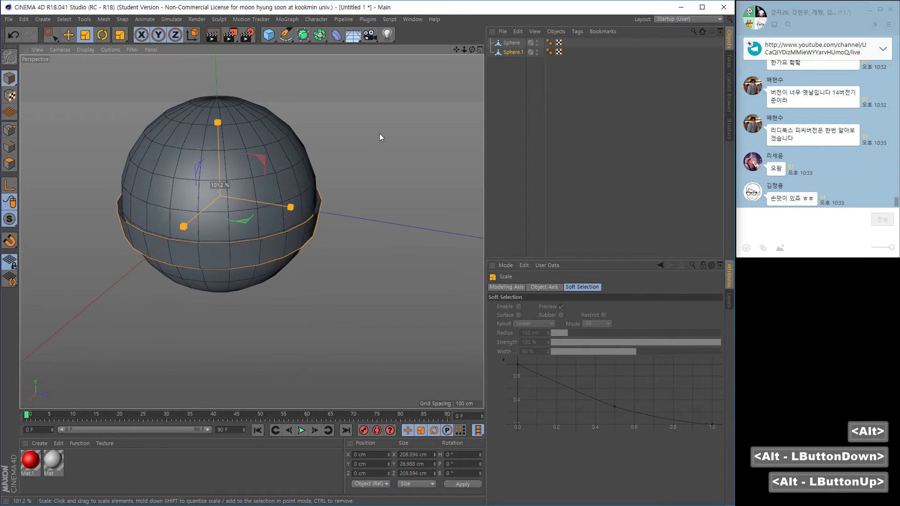
left_click(511, 43)
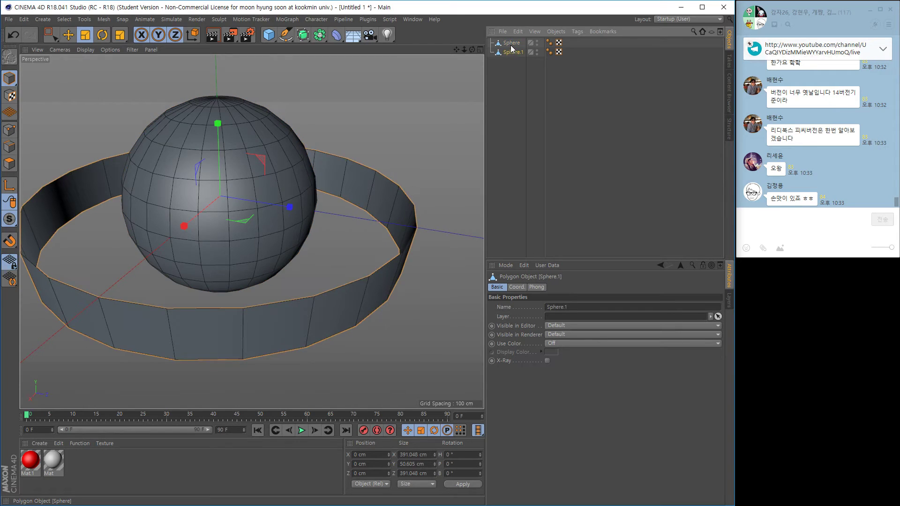
left_click(510, 52)
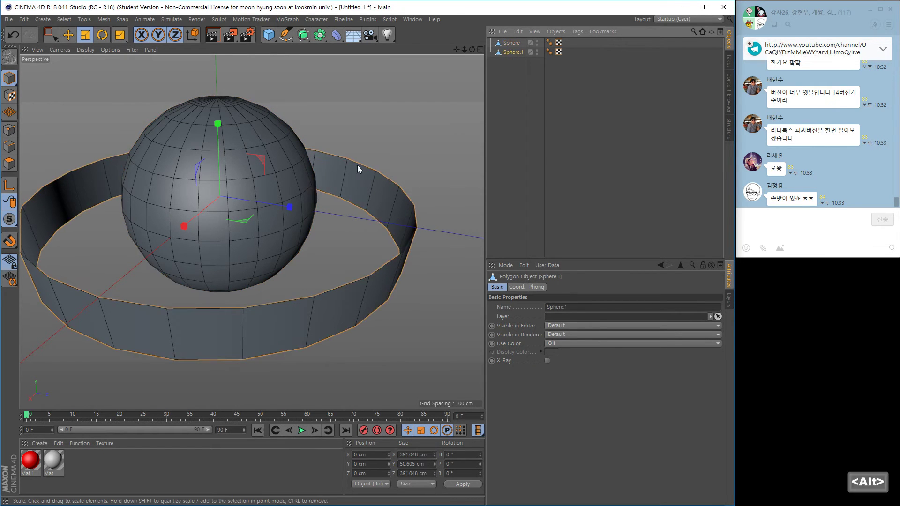
- Combine Sphere and Sphere.1 into a new object with Connect Objects, keeping both originals
right_click_drag(357, 165, 327, 213, "alt")
middle_click_drag(327, 212, 334, 255, "alt")
right_click_drag(334, 255, 311, 258, "alt")
left_click_drag(525, 68, 500, 31)
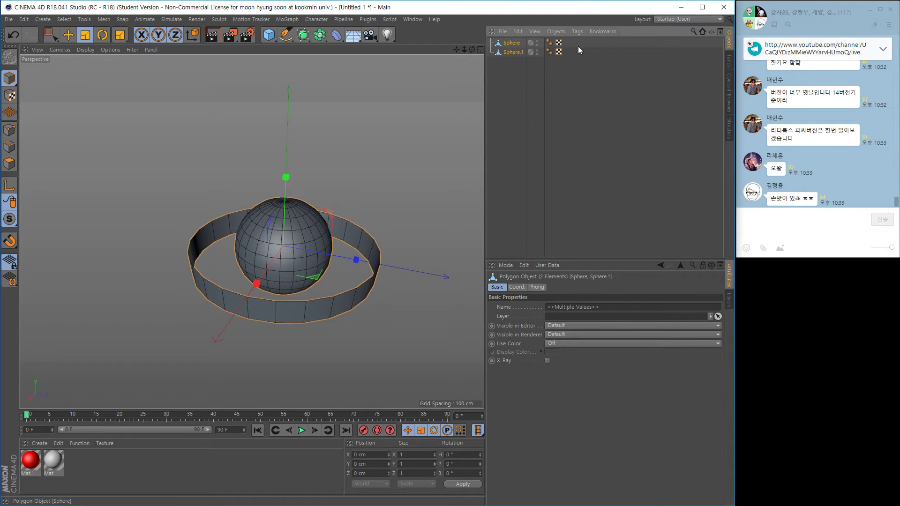
right_click(511, 43)
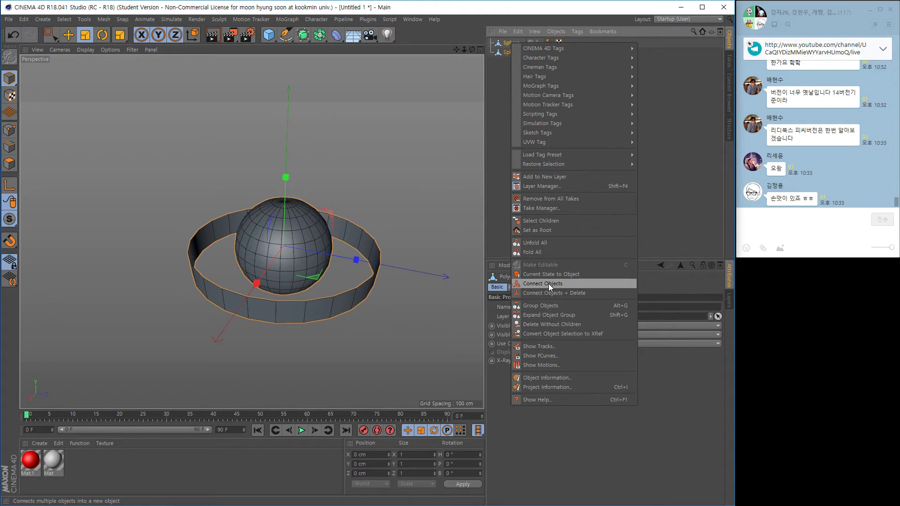
left_click(562, 283)
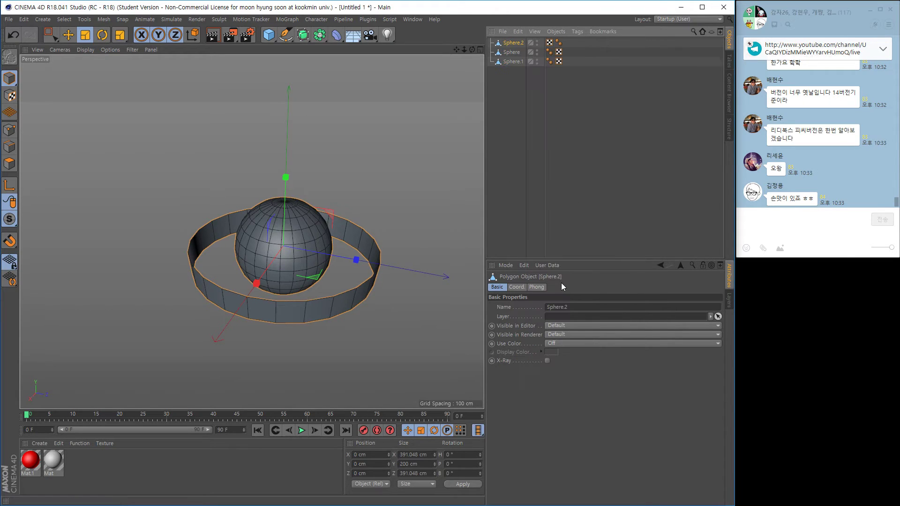
left_click(508, 62)
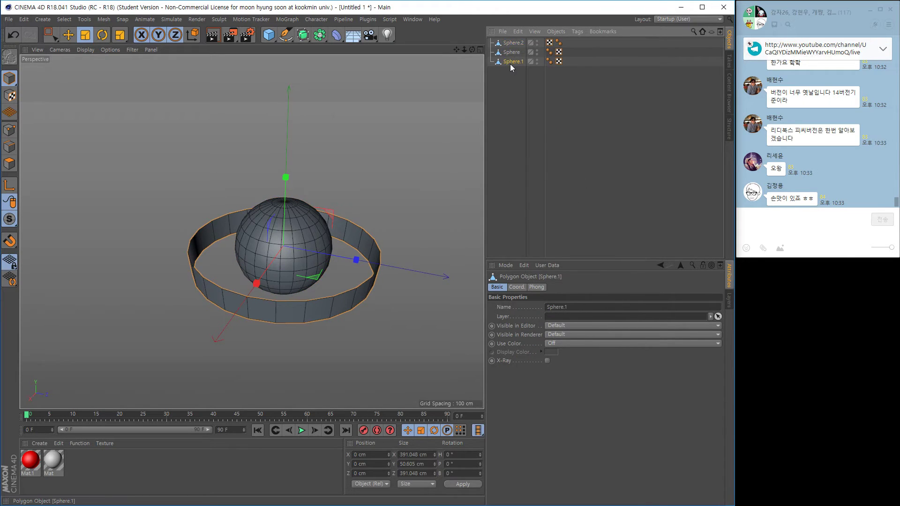
left_click(68, 34)
left_click_drag(280, 178, 284, 137)
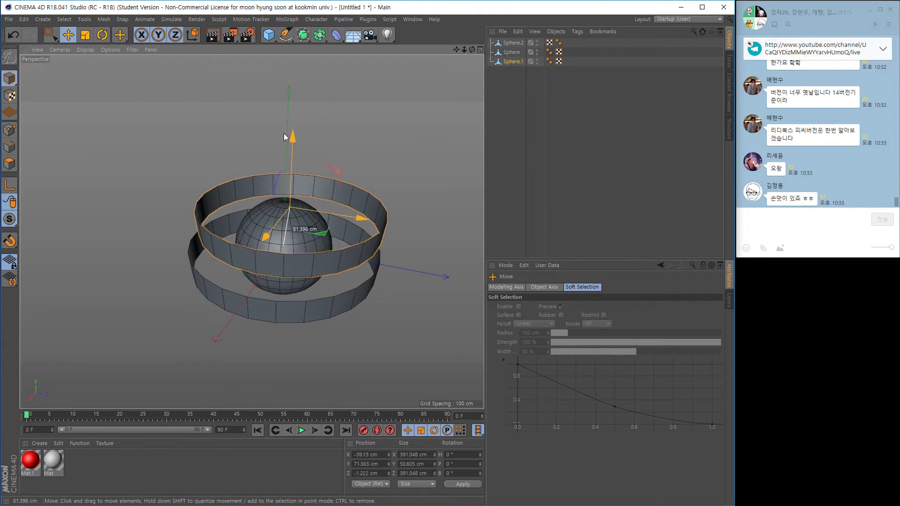
key("ctrl+z")
key("ctrl+z")
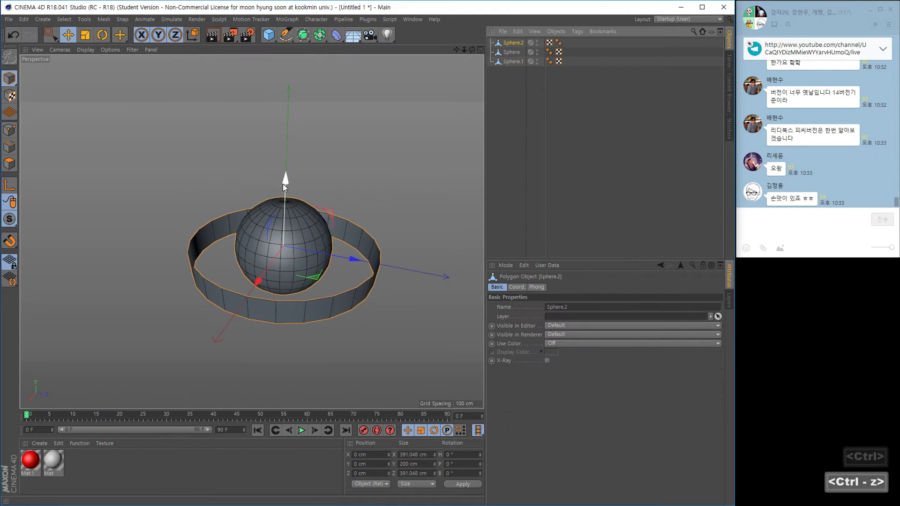
- Move the combined object Sphere.2 straight up to a Y position of about 324 cm, clear of the originals
left_click_drag(283, 185, 287, 53)
right_click_drag(340, 269, 311, 268, "alt")
middle_click_drag(320, 221, 301, 237, "alt")
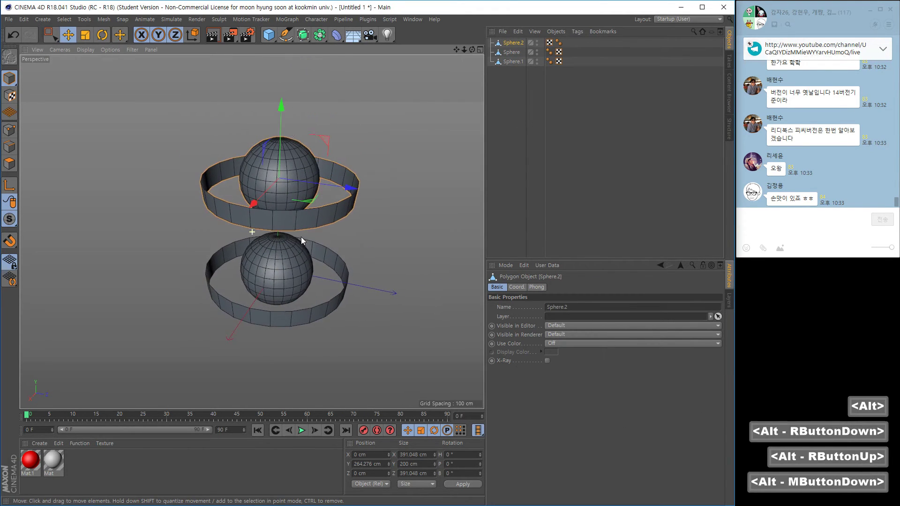
left_click_drag(280, 108, 282, 85)
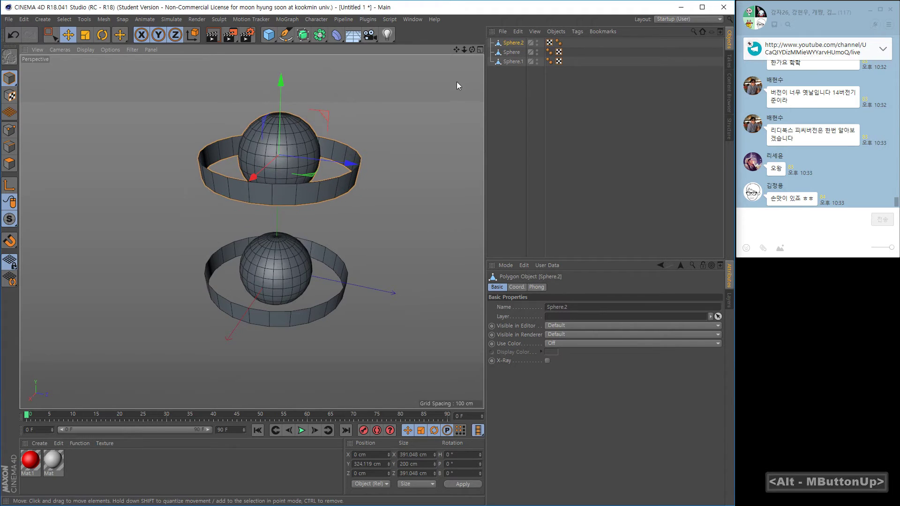
- Select the two original objects and the combined copy alternately, and compare them from several angles
left_click(511, 52)
left_click(513, 61, "shift")
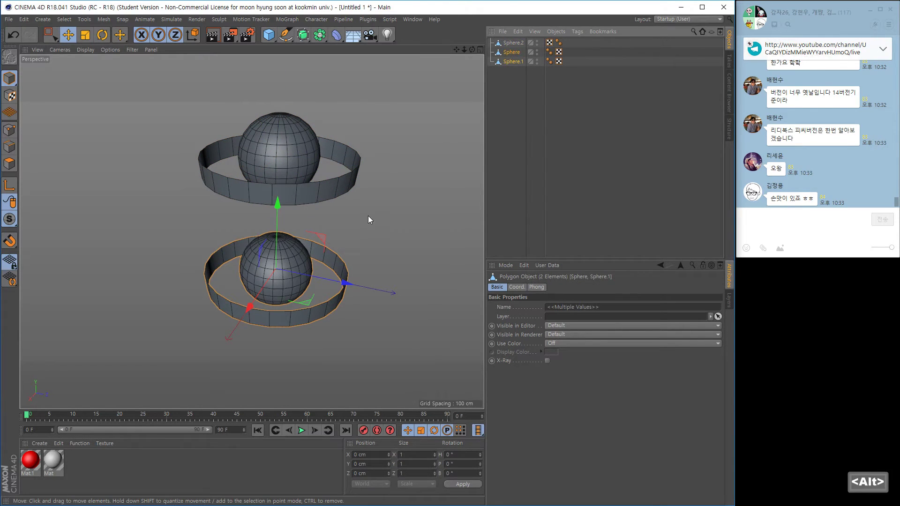
left_click(321, 181)
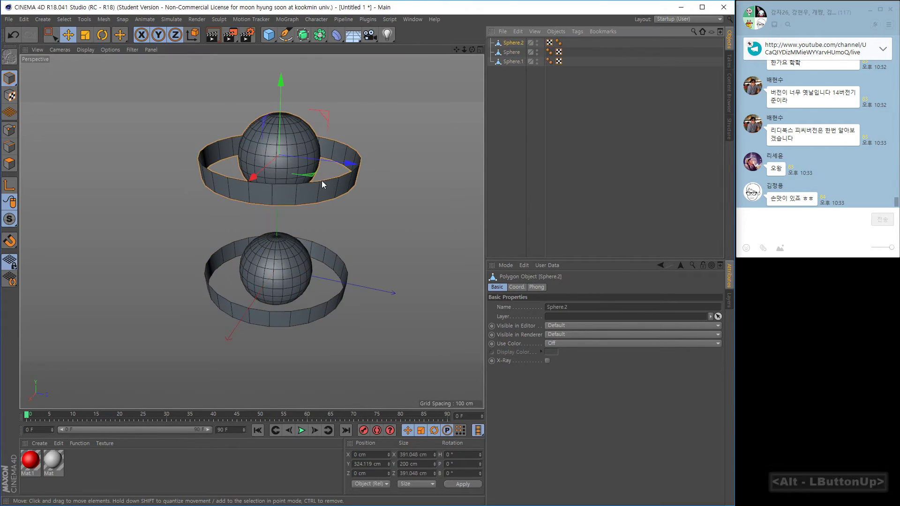
right_click_drag(322, 181, 304, 187, "alt")
left_click_drag(304, 188, 323, 192, "alt")
right_click_drag(324, 192, 328, 215, "alt")
middle_click_drag(328, 216, 312, 235, "alt")
right_click_drag(312, 234, 305, 236, "alt")
left_click(511, 52)
left_click(515, 61, "shift")
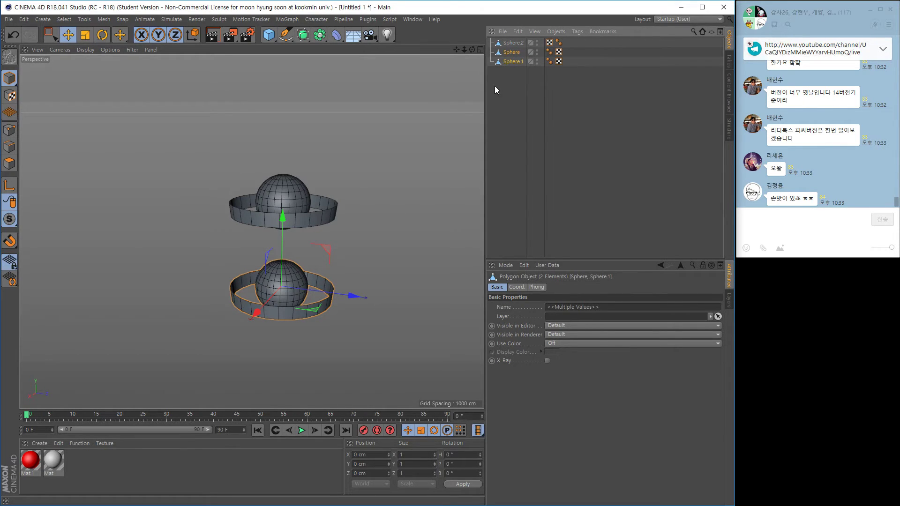
left_click_drag(352, 249, 347, 252, "alt")
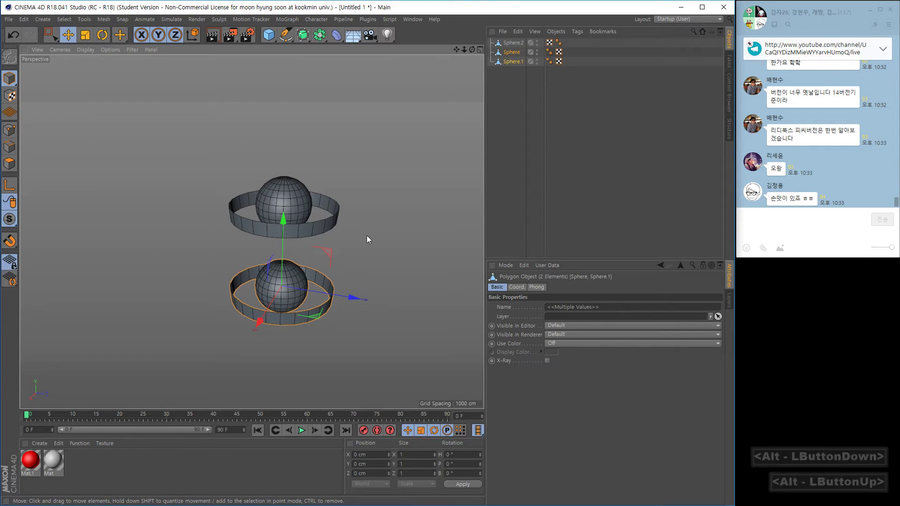
- Delete the raised combined copy, and merge Sphere and Sphere.1 into one object with Connect Objects + Delete
left_click(513, 43)
key("Delete")
right_click(516, 52)
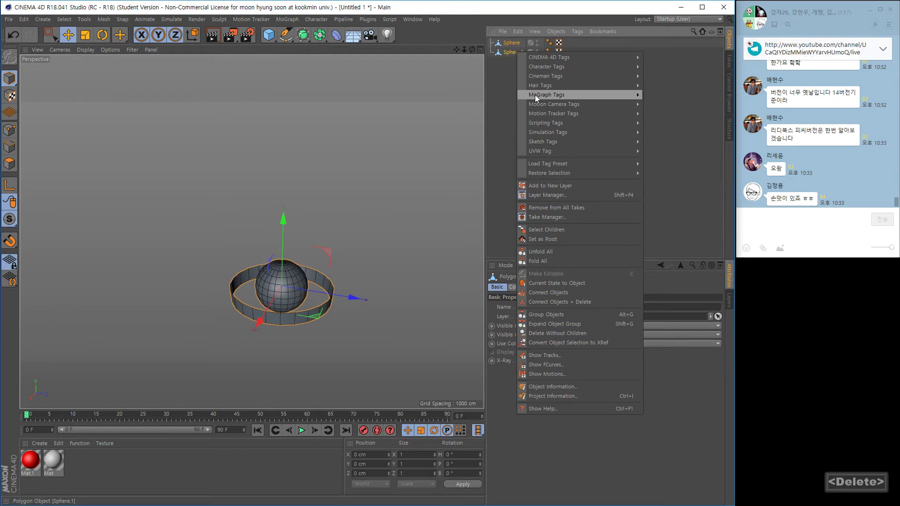
left_click(583, 303)
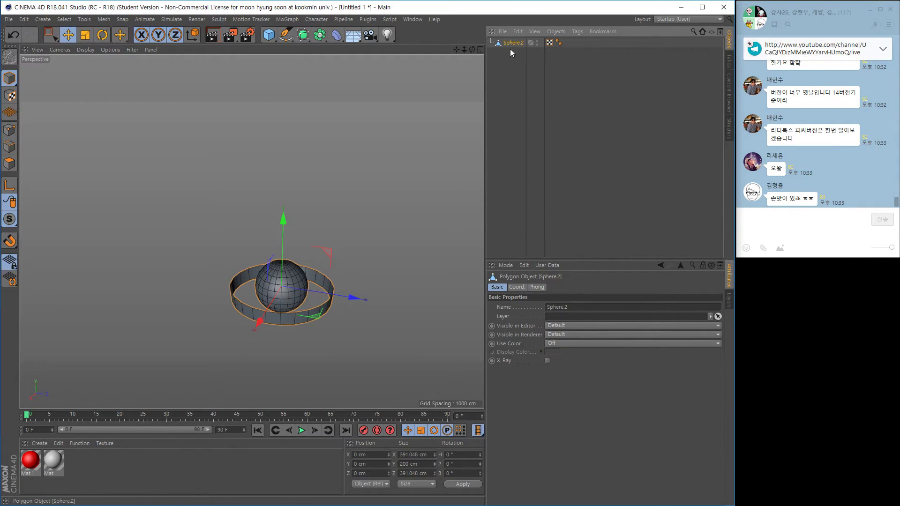
right_click_drag(263, 277, 284, 269, "alt")
middle_click_drag(284, 269, 257, 195, "alt")
right_click_drag(257, 195, 313, 218, "alt")
left_click_drag(313, 217, 253, 252, "alt")
right_click_drag(253, 252, 268, 254, "alt")
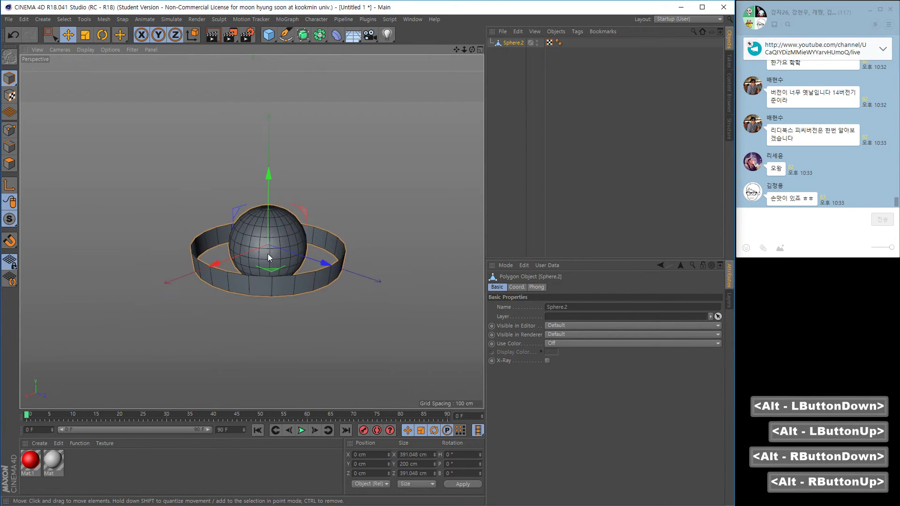
middle_click_drag(268, 254, 290, 271, "alt")
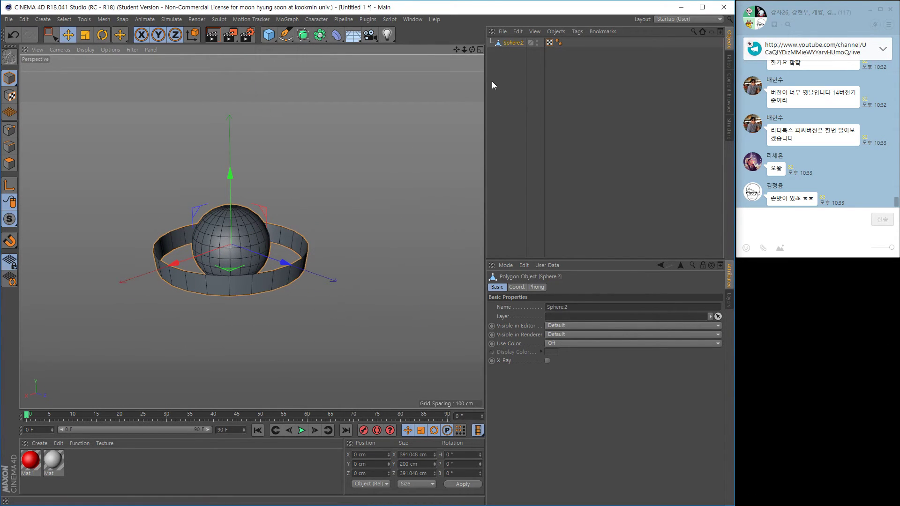
- Delete the merged sphere object and create a row of three cubes by adding one cube and duplicating it
key("Delete")
left_click_drag(270, 41, 348, 48)
right_click_drag(323, 221, 291, 235, "alt")
left_click_drag(317, 250, 119, 209, "ctrl")
middle_click_drag(210, 221, 281, 244, "alt")
right_click_drag(281, 243, 262, 241, "alt")
- Merge the three cubes with Connect Objects + Delete, try shifting the merged object along Z, and undo the shift
left_click(509, 63, "shift")
right_click(509, 62)
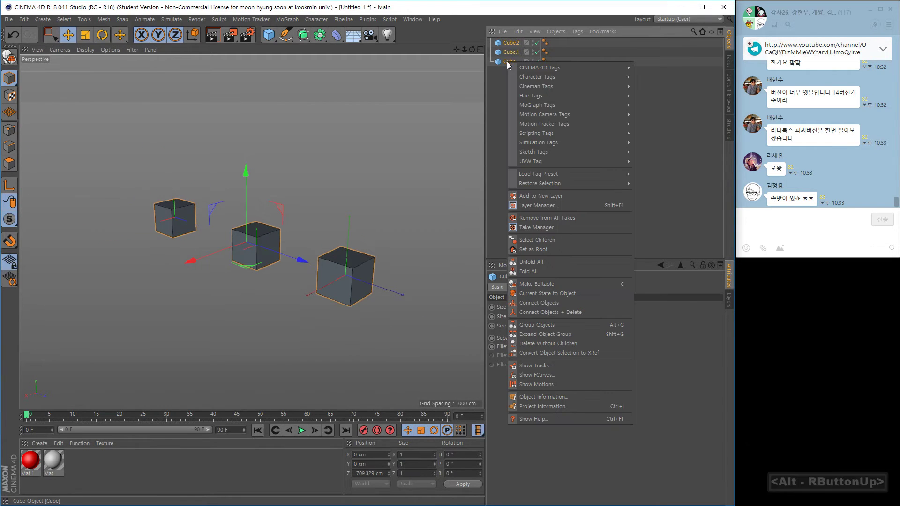
left_click(542, 311)
left_click_drag(368, 212, 290, 245, "alt")
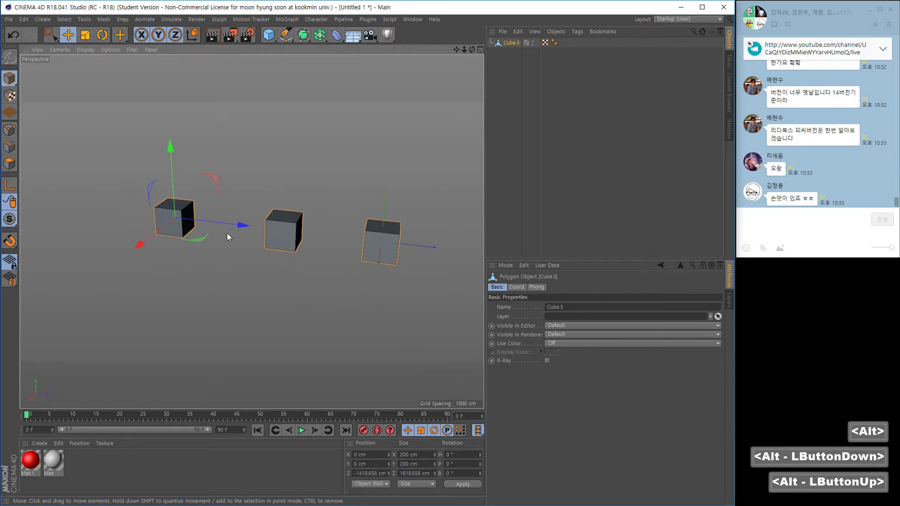
left_click_drag(228, 234, 204, 240)
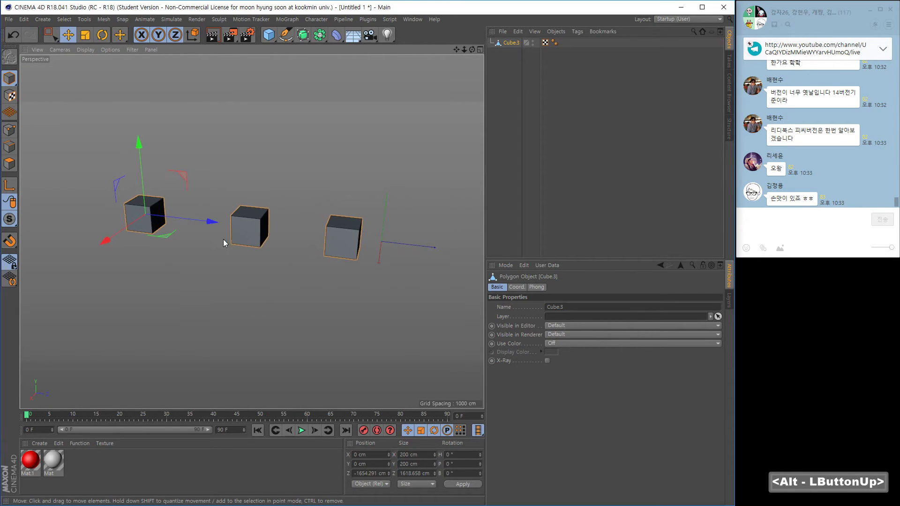
key("ctrl+z")
- Undo the merge and select each of the three separate cubes in turn
left_click_drag(338, 178, 298, 196, "alt")
right_click_drag(298, 193, 296, 188, "alt")
middle_click_drag(295, 188, 292, 185, "alt")
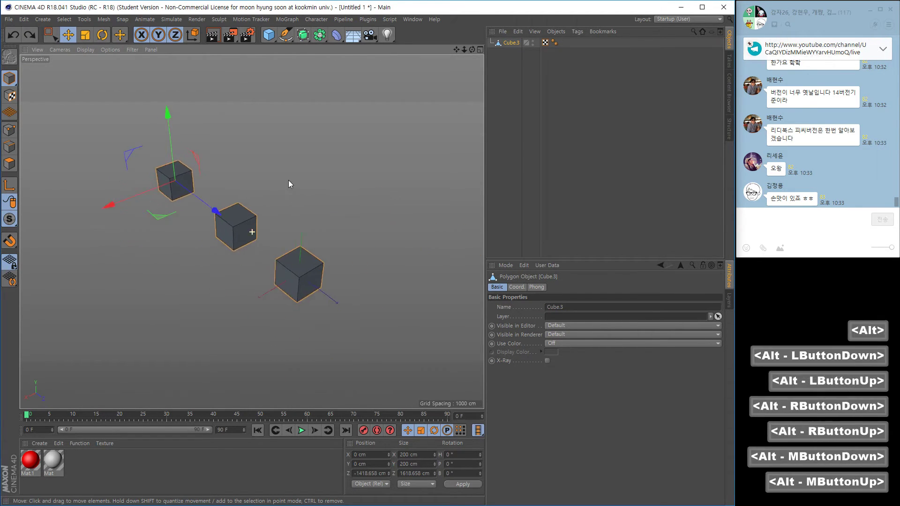
key("ctrl+z")
left_click_drag(499, 84, 518, 41)
left_click(508, 43)
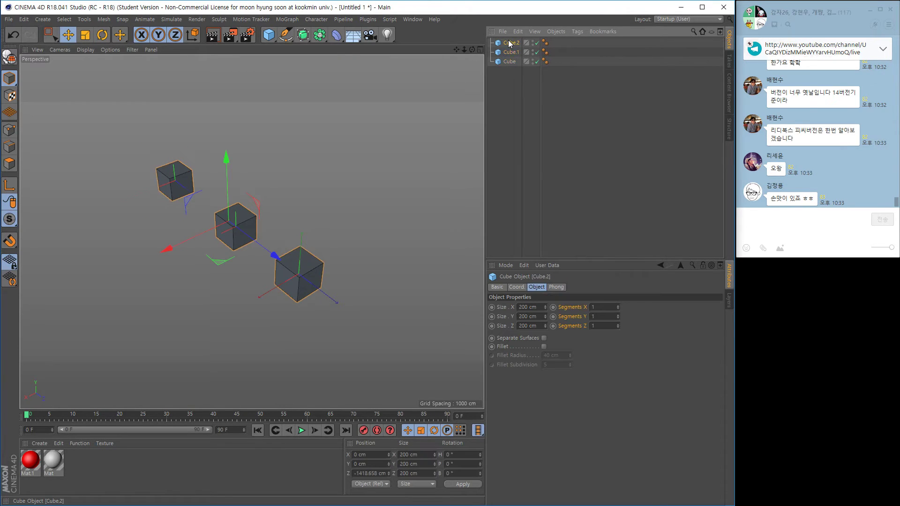
left_click(510, 53)
left_click(508, 62)
- Merge Cube, Cube.1 and Cube.2 into one polygon object with Connect Objects + Delete
left_click_drag(498, 80, 512, 40)
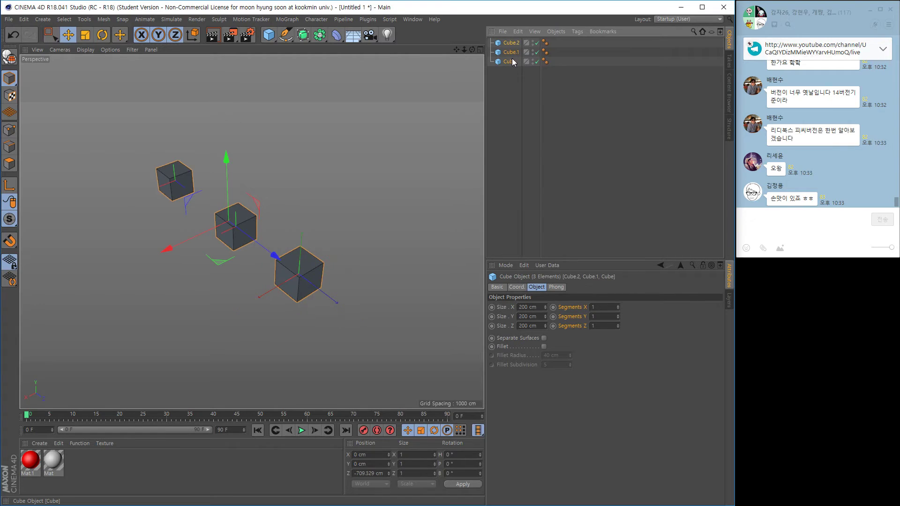
right_click(507, 61)
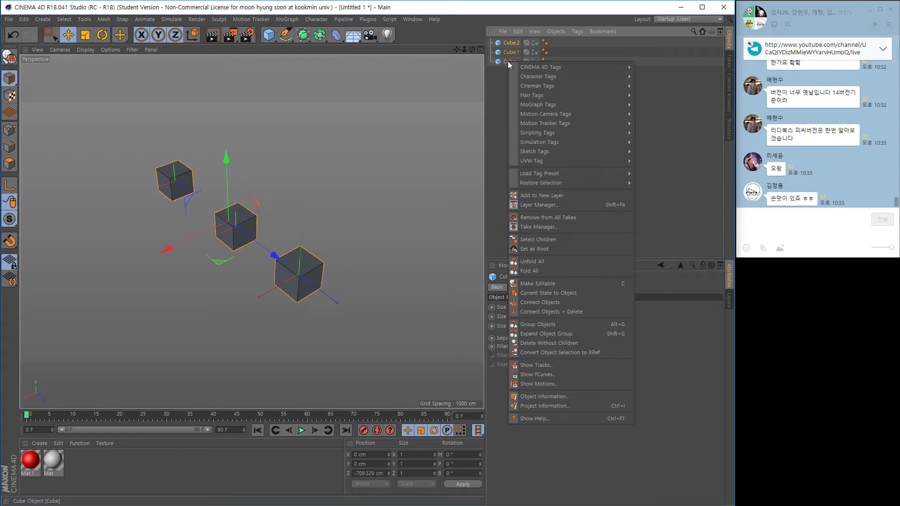
left_click(542, 312)
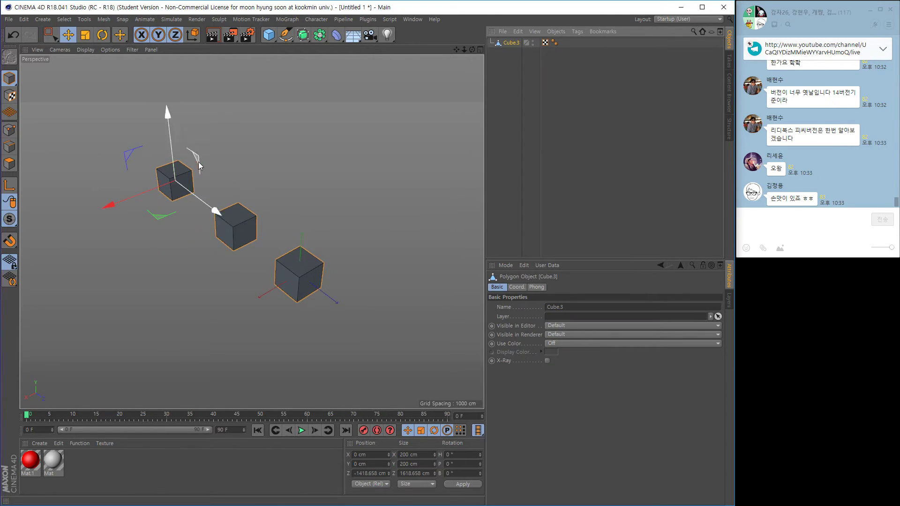
mouse_move(204, 220)
left_mouse_down("alt")
mouse_move(205, 232)
mouse_move(220, 215)
left_mouse_up("alt")
right_click_drag(221, 216, 265, 224, "alt")
middle_click_drag(265, 223, 300, 209, "alt")
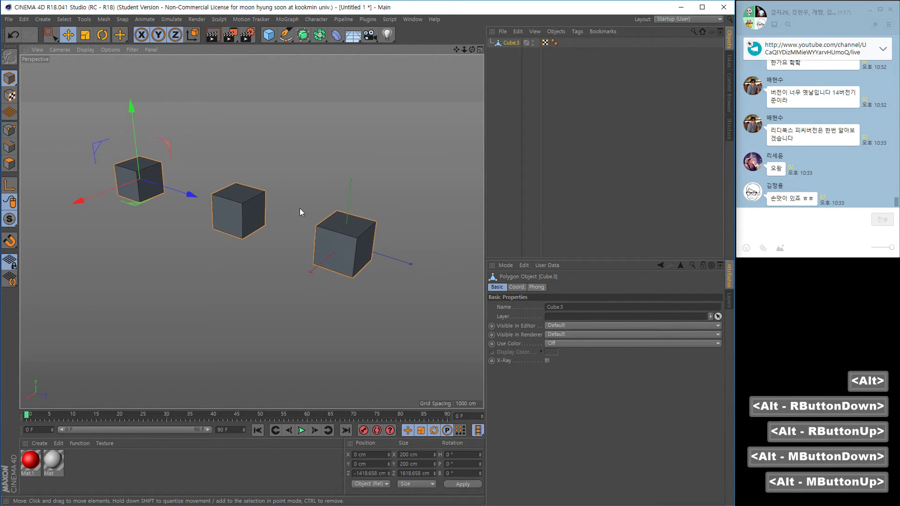
- Separate the merged cubes with Polygon Groups to Objects, and select each resulting child cube in turn
left_click(104, 19)
mouse_move(115, 33)
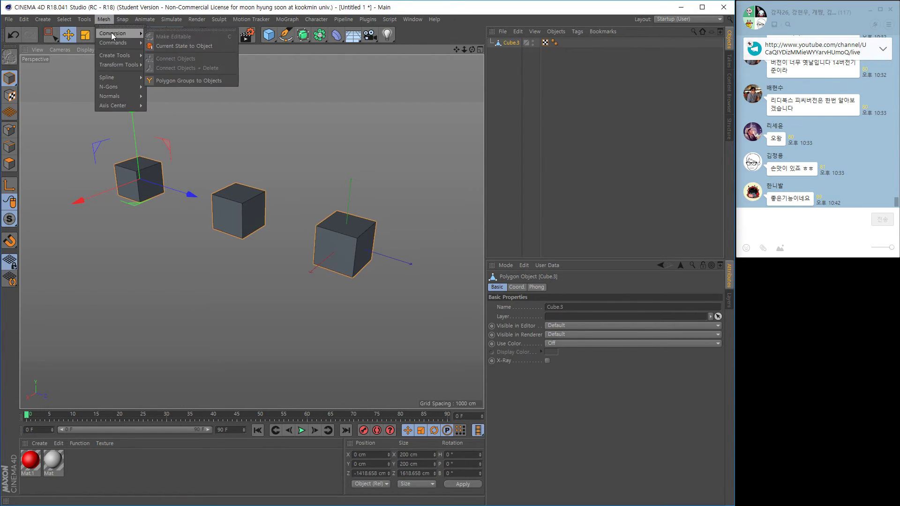
left_click(191, 80)
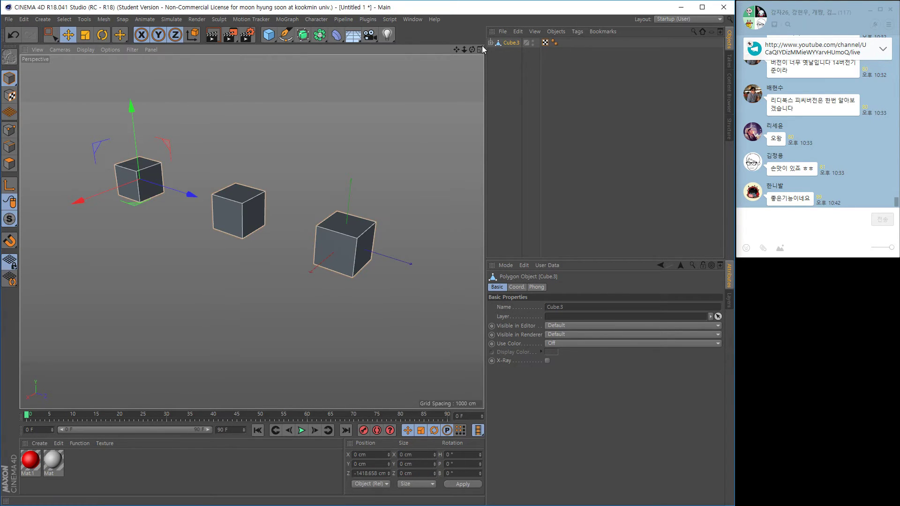
left_click(514, 54)
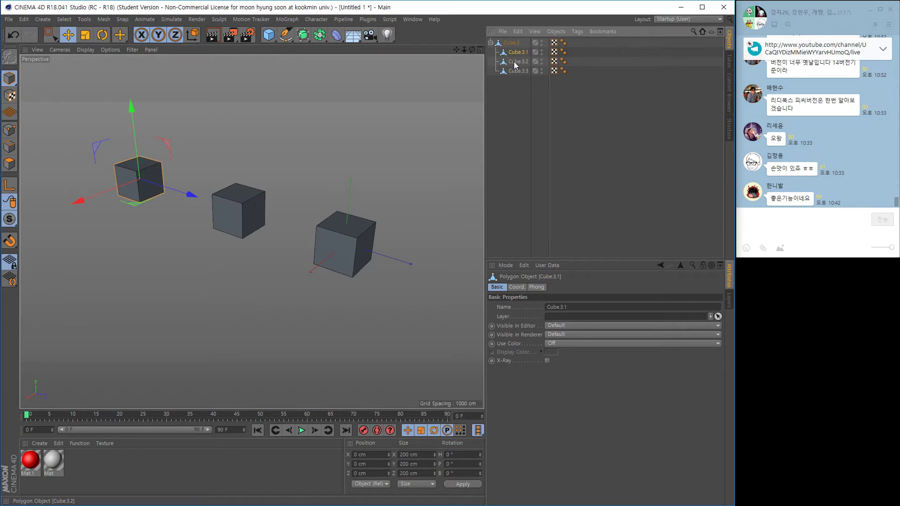
left_click(514, 63)
left_click(514, 72)
- Take the three separated cubes out of the parent Cube.3 and delete the emptied parent
left_click_drag(501, 97, 521, 116)
left_click(505, 46)
key("Delete")
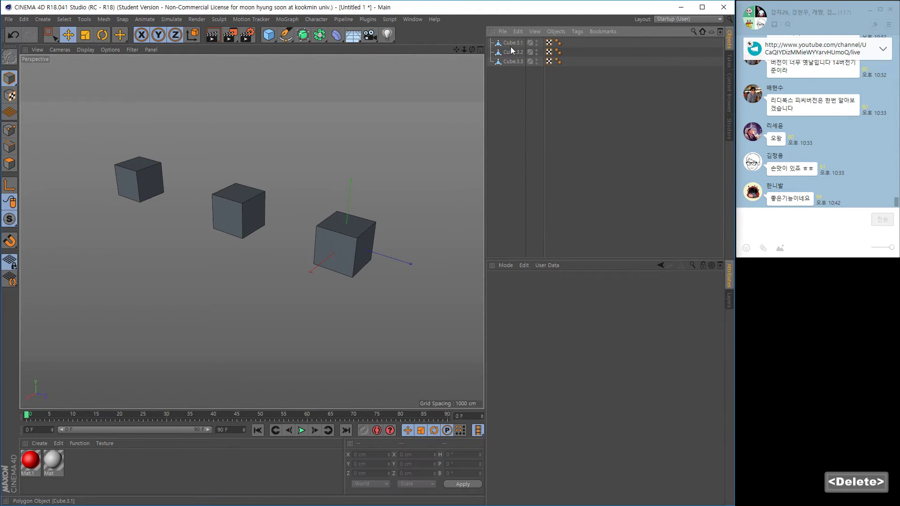
- Check the axis position of each separated cube, and raise the middle cube, Cube.3.2, to a Y position of about 309 cm
left_click(512, 50)
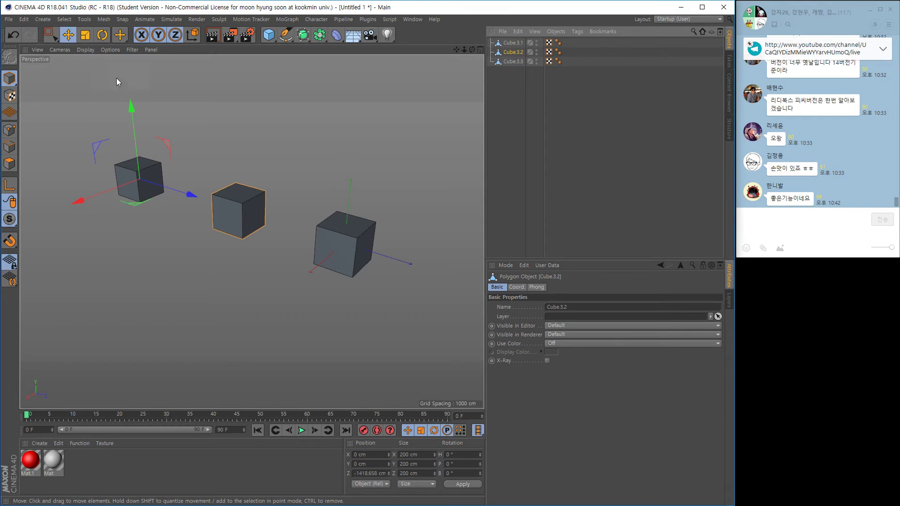
left_click(511, 62)
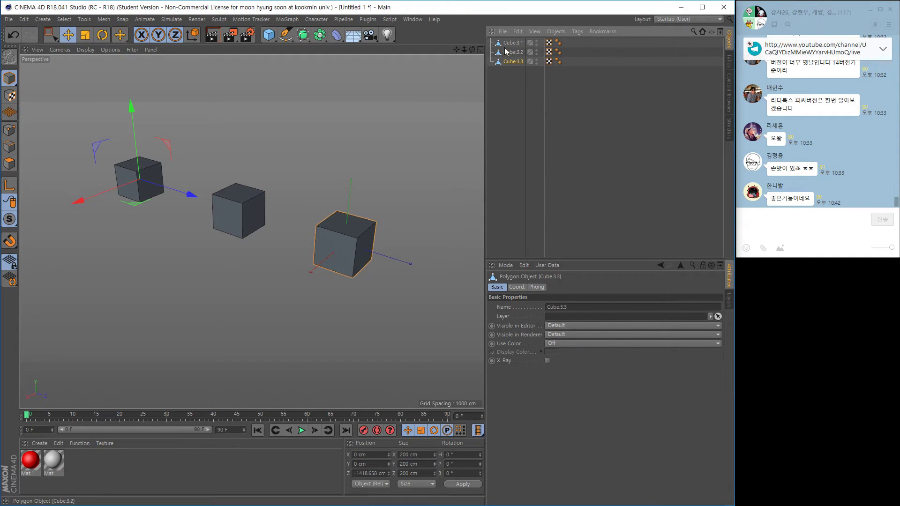
left_click(510, 43)
left_click(509, 54)
left_click(509, 63)
left_click(511, 50)
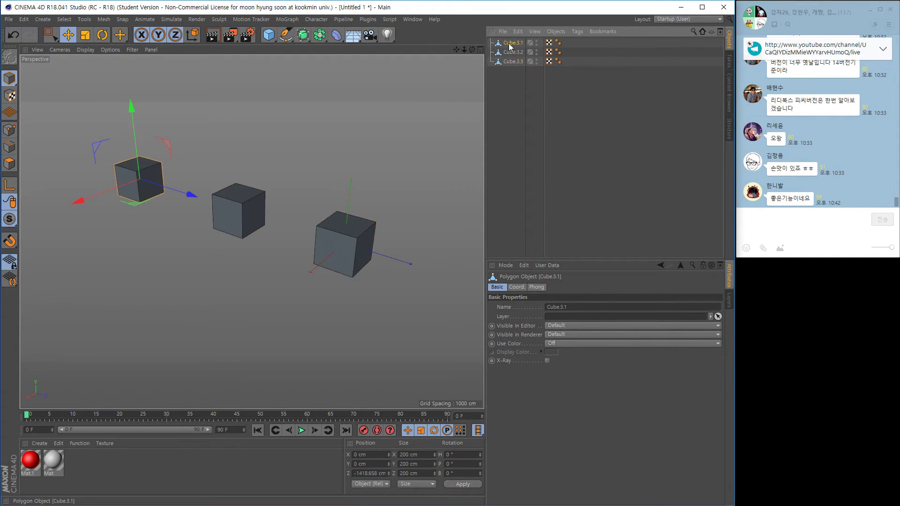
mouse_move(132, 115)
left_mouse_down()
mouse_move(128, 72)
mouse_move(134, 100)
left_mouse_up()
right_click_drag(241, 165, 244, 174, "alt")
middle_click_drag(245, 174, 249, 178, "alt")
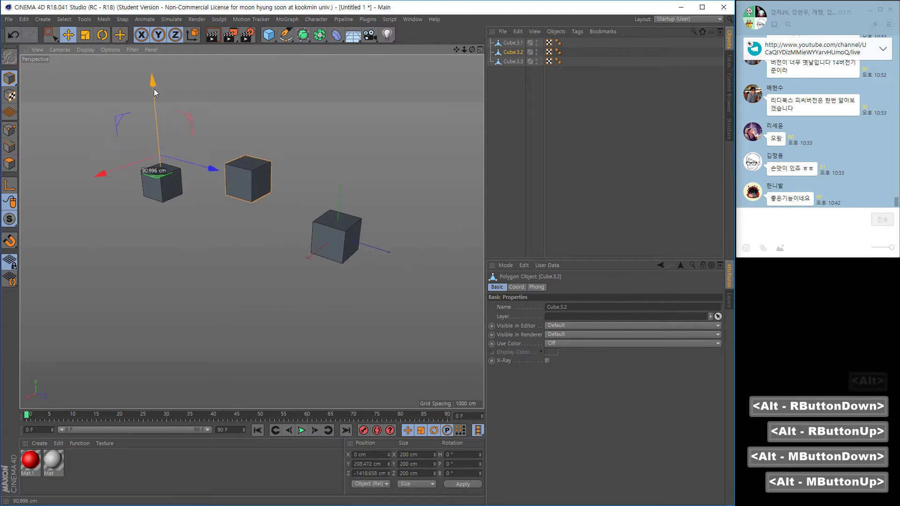
left_click_drag(154, 88, 154, 74)
right_click_drag(253, 171, 258, 174, "alt")
middle_click_drag(259, 174, 253, 196, "alt")
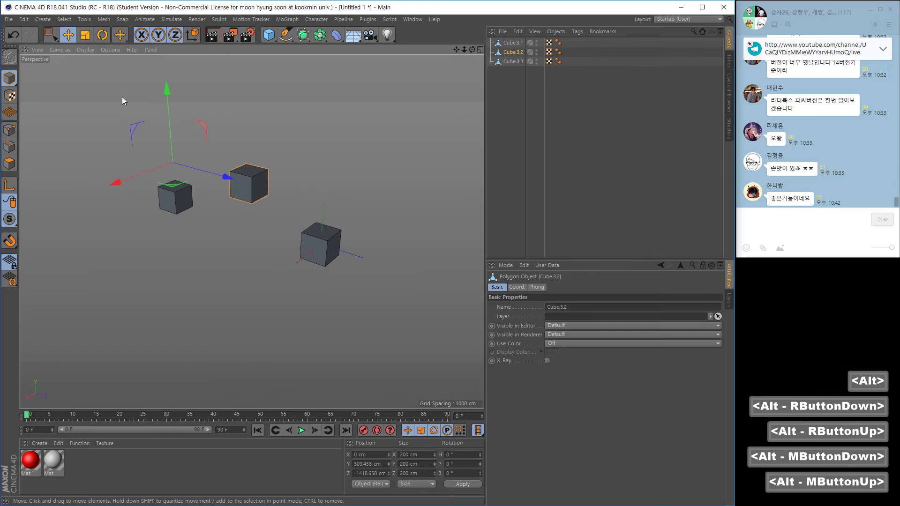
- Center the axis of the raised cube Cube.3.2 on its own geometry with Center Axis to
left_click(81, 19)
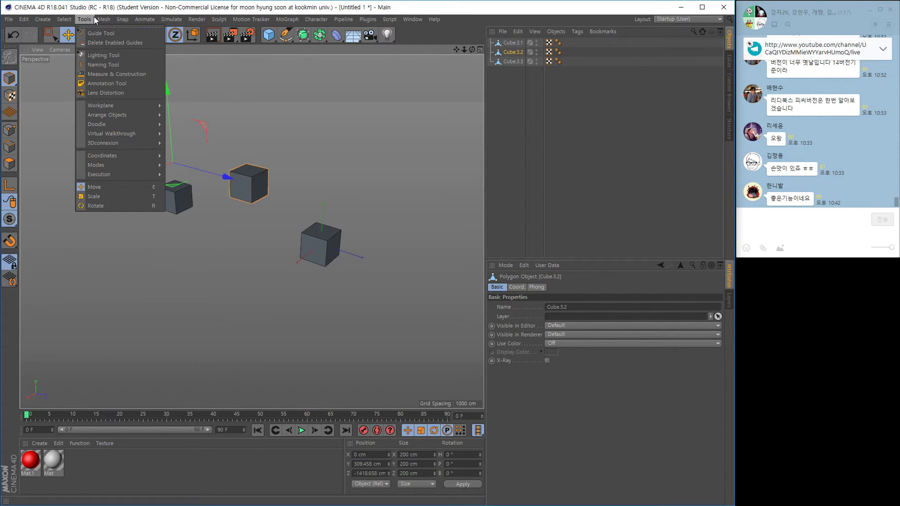
mouse_move(121, 108)
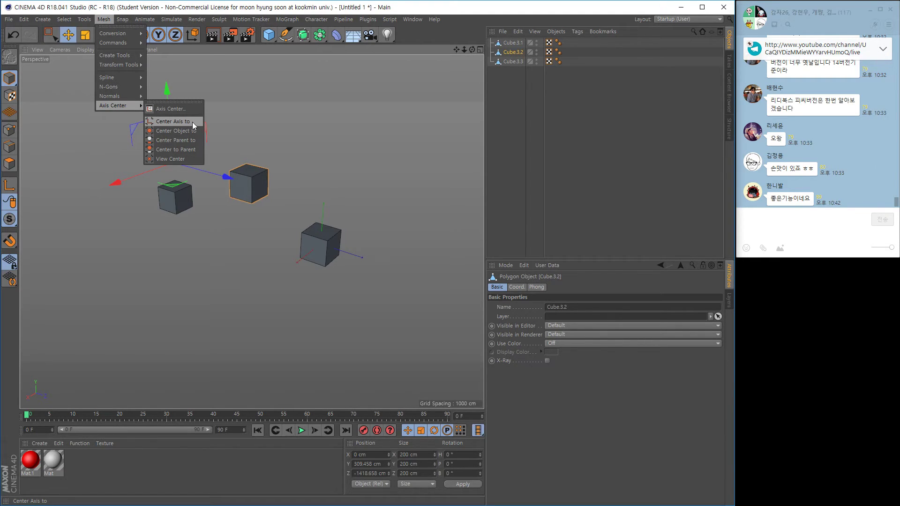
left_click(171, 121)
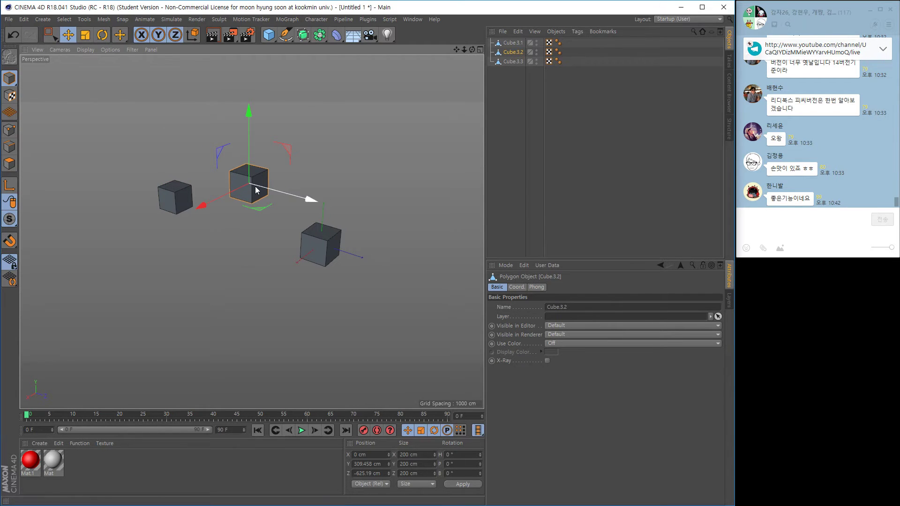
- Delete Cube.3.1 and Cube.3.2, and select the remaining cube Cube.3.3
left_click(515, 61)
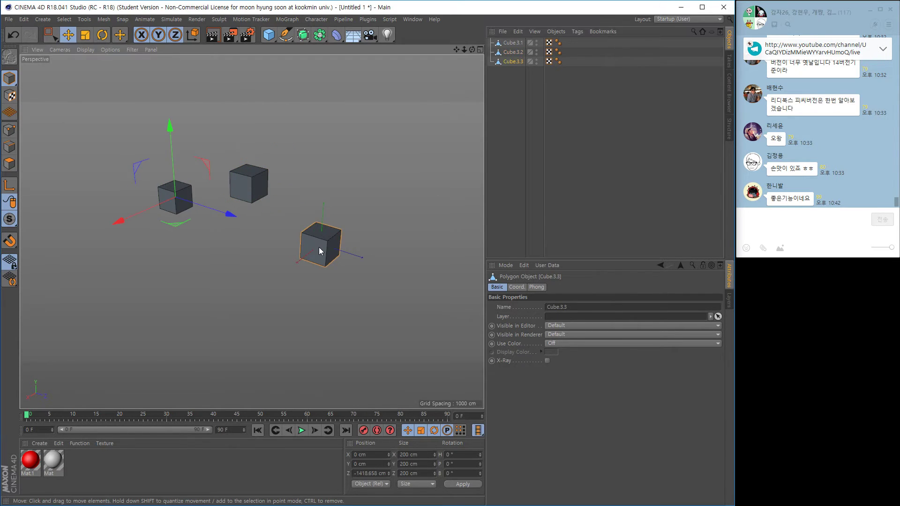
left_click(513, 52, "shift")
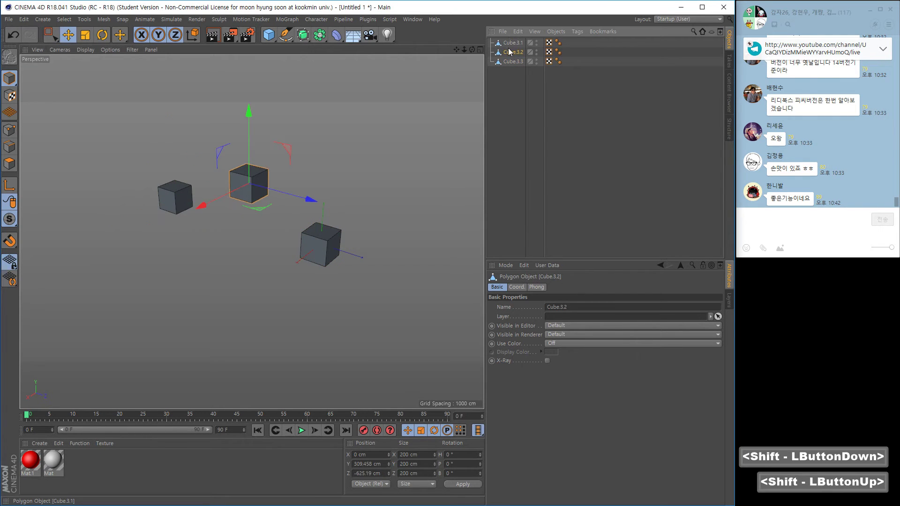
left_click(512, 43, "shift")
key("Delete")
left_click(511, 42)
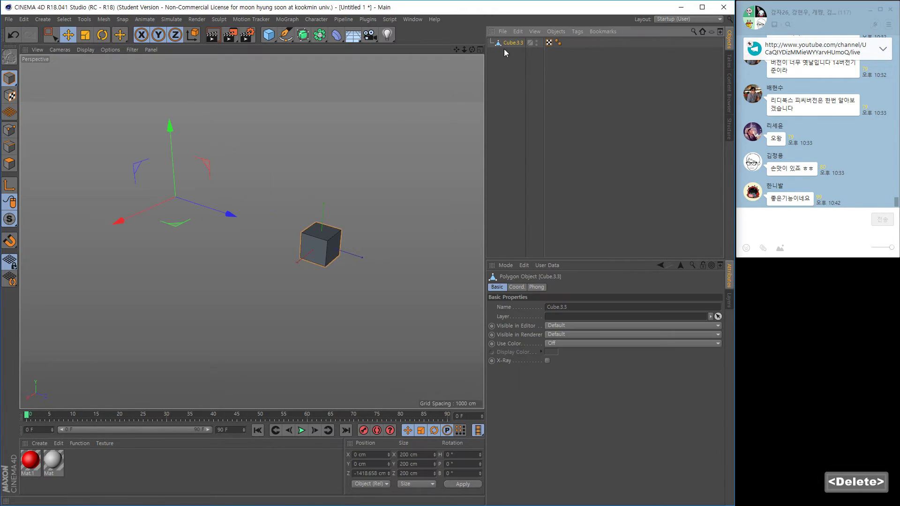
- Try moving Cube.3.3 in the horizontal plane by its off-center axis, and undo the move
right_click_drag(328, 235, 335, 238, "alt")
middle_click_drag(335, 238, 294, 243, "alt")
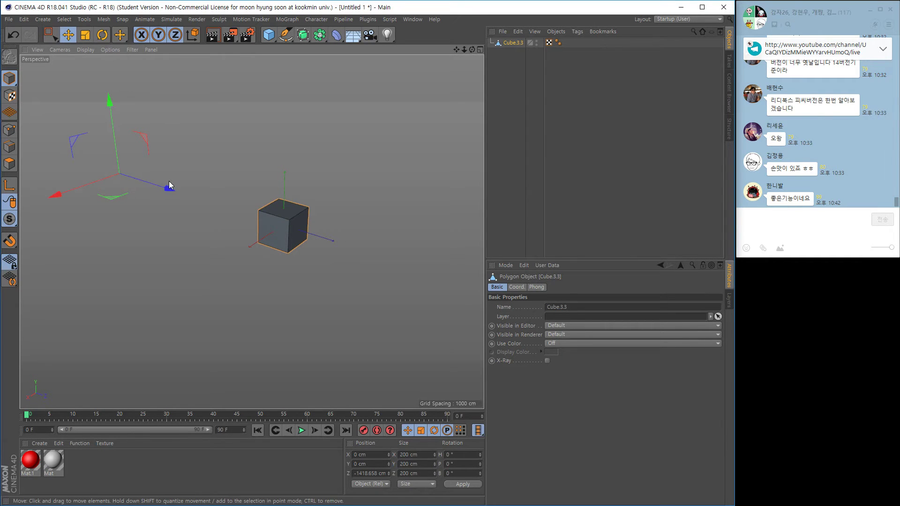
mouse_move(111, 197)
left_mouse_down()
mouse_move(69, 194)
mouse_move(103, 206)
left_mouse_up()
key("ctrl+z")
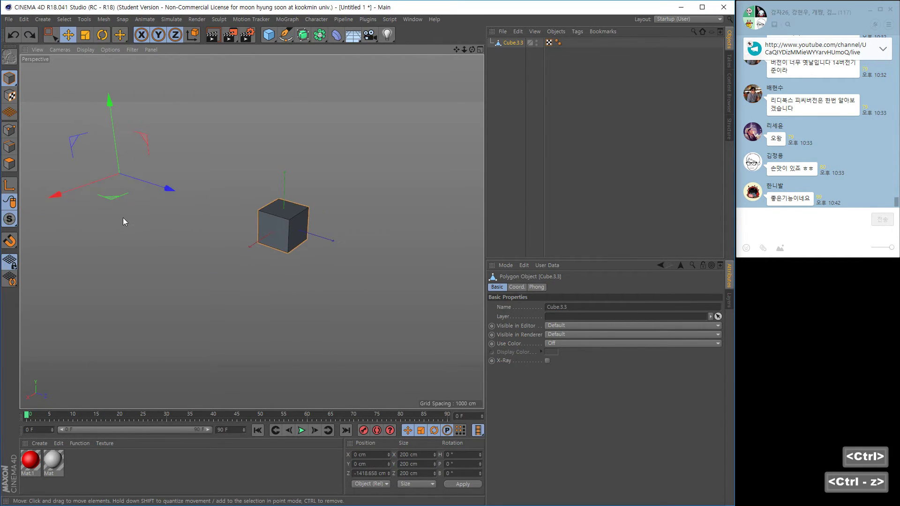
- Center the axis of Cube.3.3 on its geometry with Center Axis to
middle_click_drag(289, 217, 269, 213, "alt")
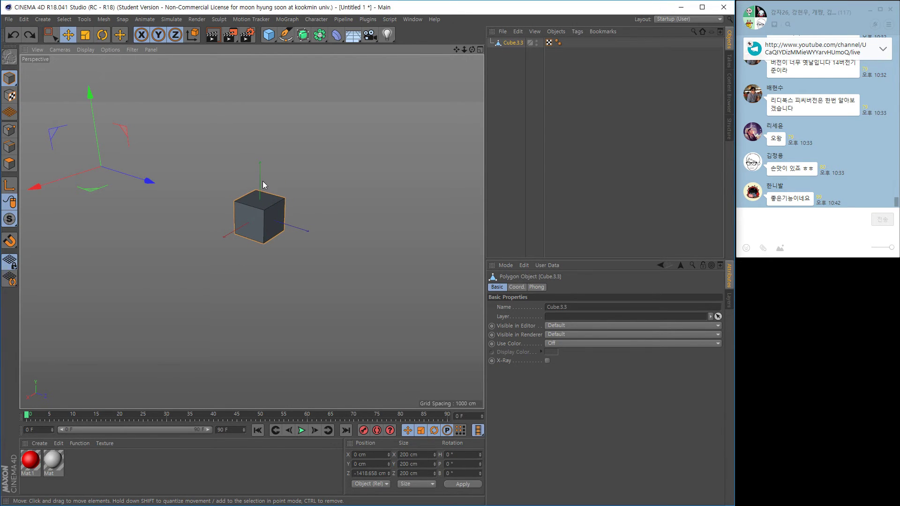
left_click(104, 19)
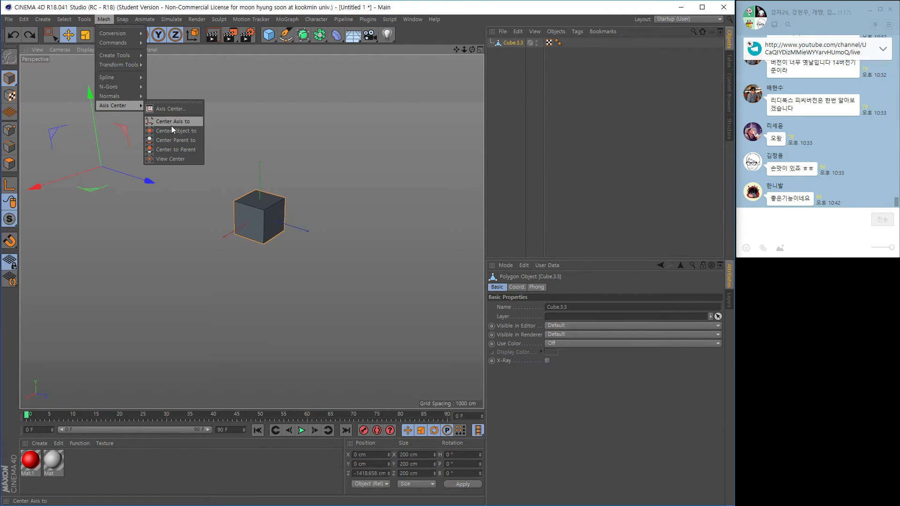
left_click(173, 124)
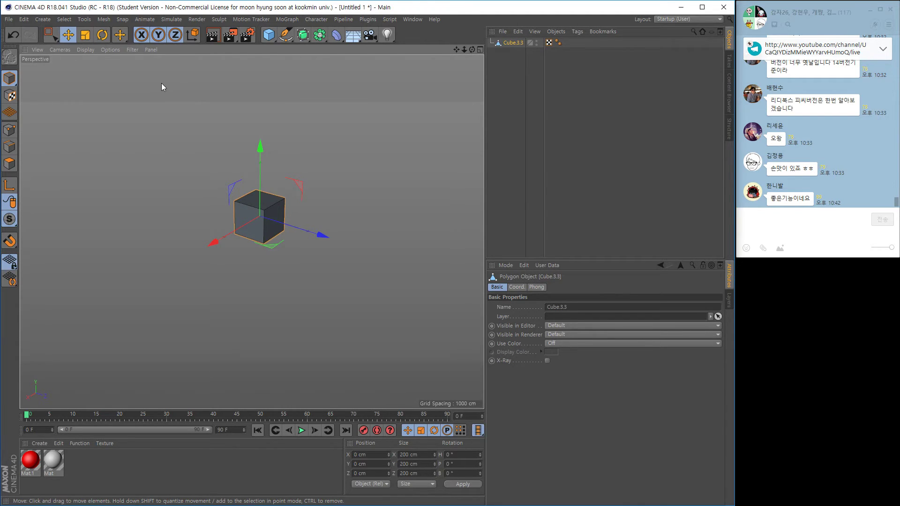
left_click(97, 20)
mouse_move(108, 108)
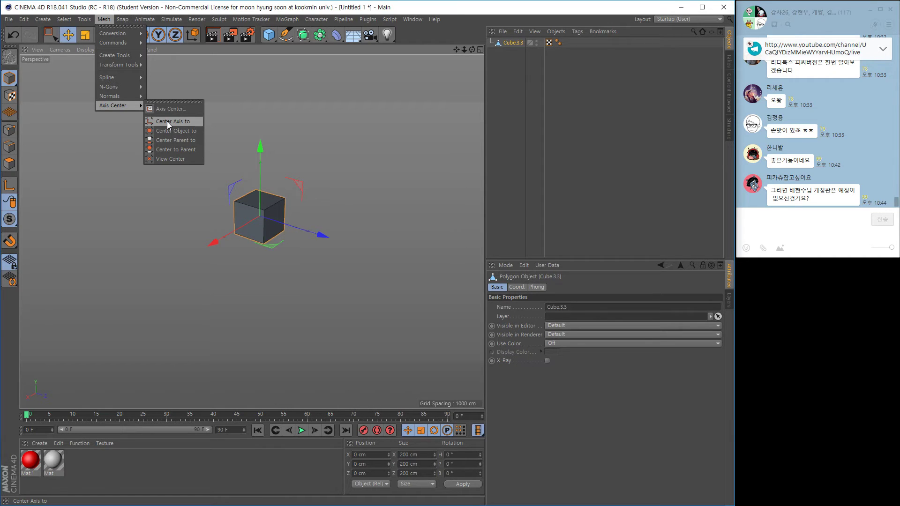
key("alt")
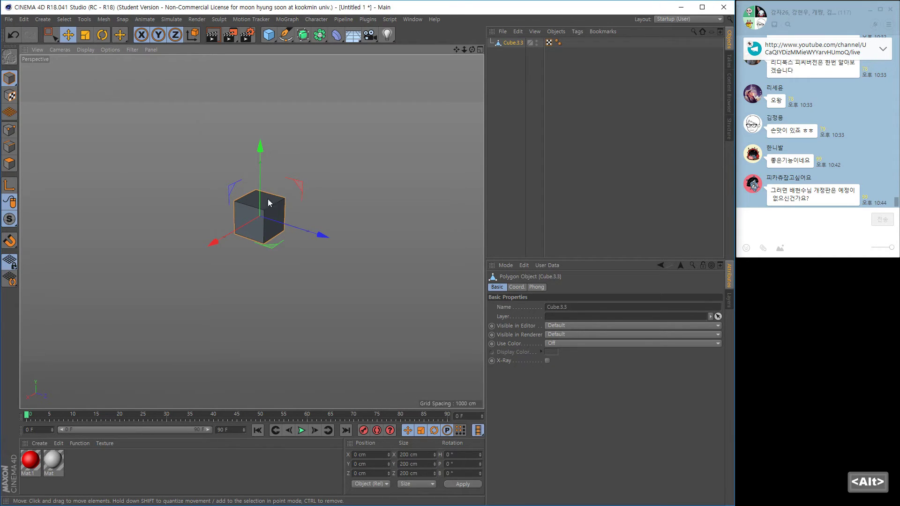
left_click_drag(268, 199, 246, 198, "alt")
right_click_drag(246, 198, 239, 197, "alt")
middle_click_drag(239, 197, 233, 205, "alt")
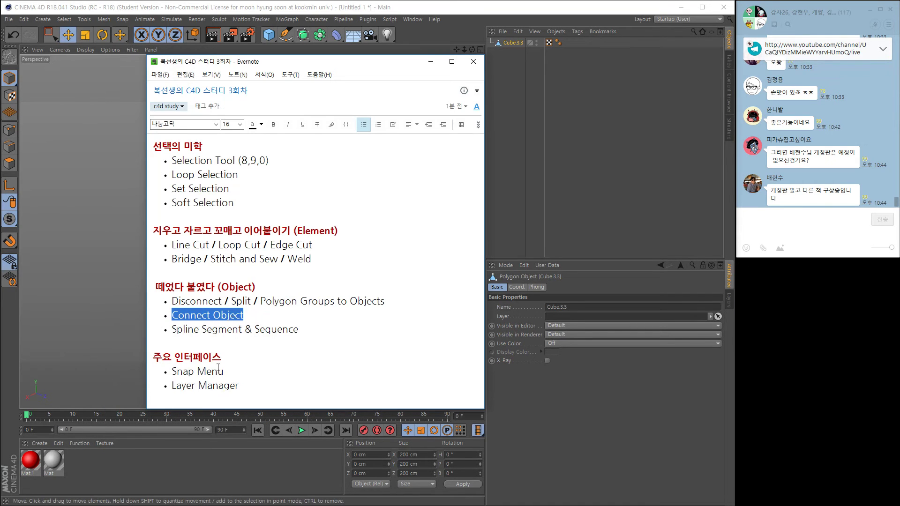
- Highlight the topic "Spline Segment & Sequence" in the Evernote study notes, and return to Cinema 4D
left_click(220, 331)
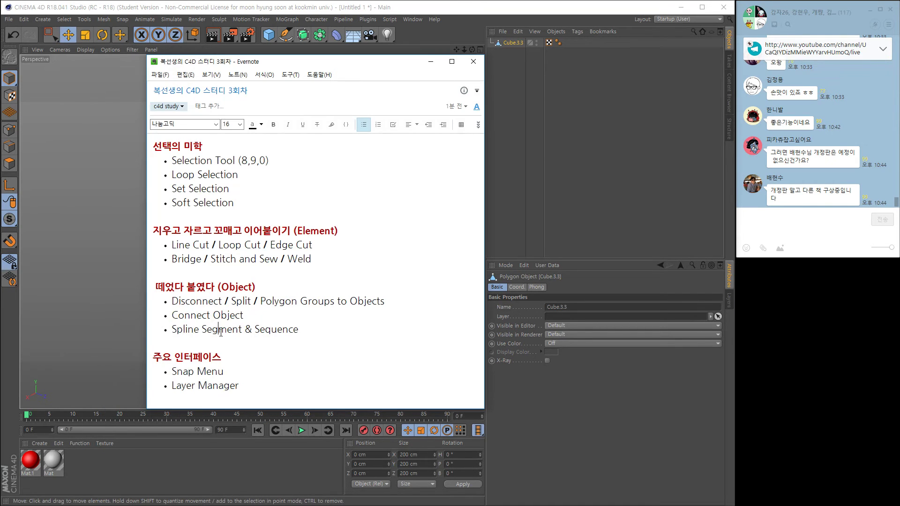
left_click_drag(174, 330, 300, 331)
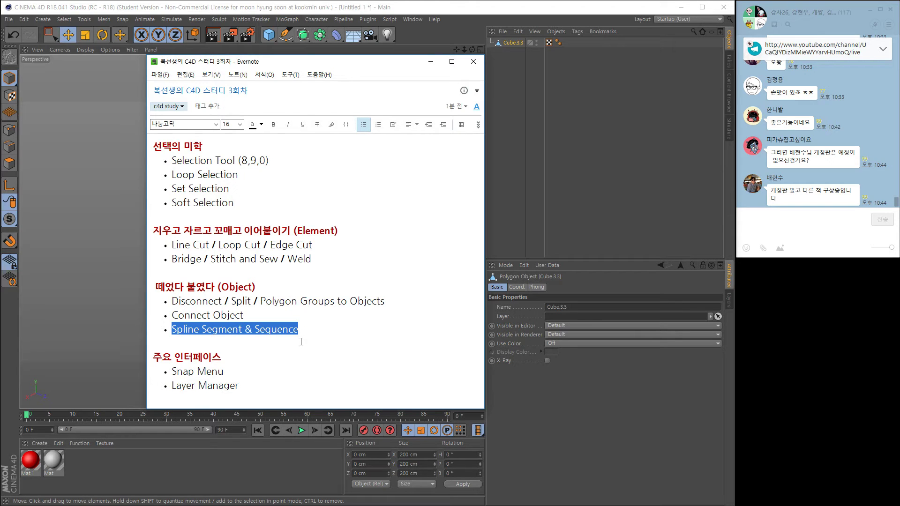
left_click(430, 61)
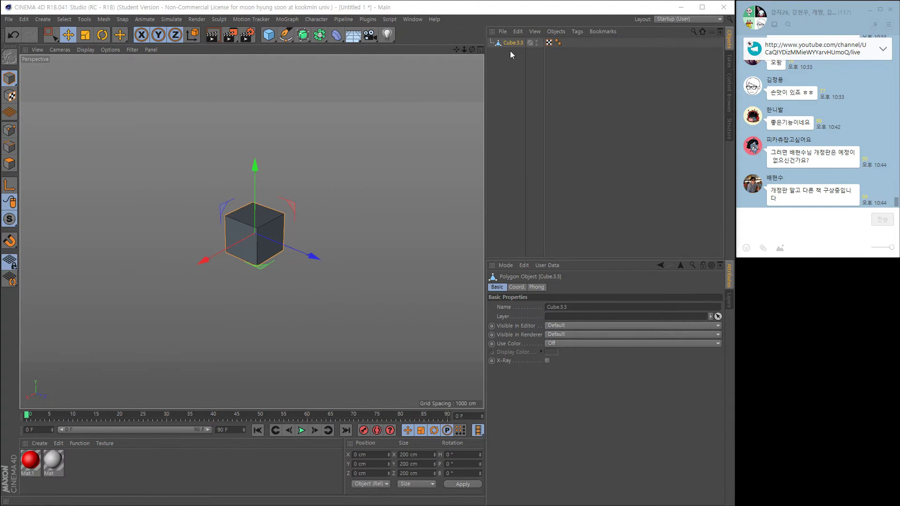
- Delete Cube.3.3, add a Circle spline, and view it nearly face-on
key("Delete")
left_click(286, 35)
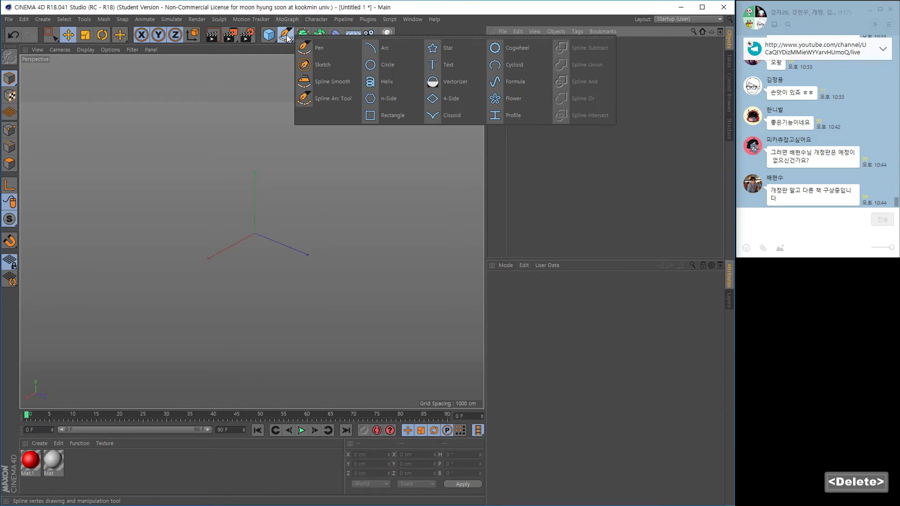
left_click(382, 65)
right_click_drag(379, 77, 306, 215, "alt")
left_click_drag(307, 215, 274, 224, "alt")
left_click_drag(274, 224, 261, 225, "alt")
middle_click_drag(261, 225, 215, 198, "alt")
right_click_drag(215, 198, 238, 199, "alt")
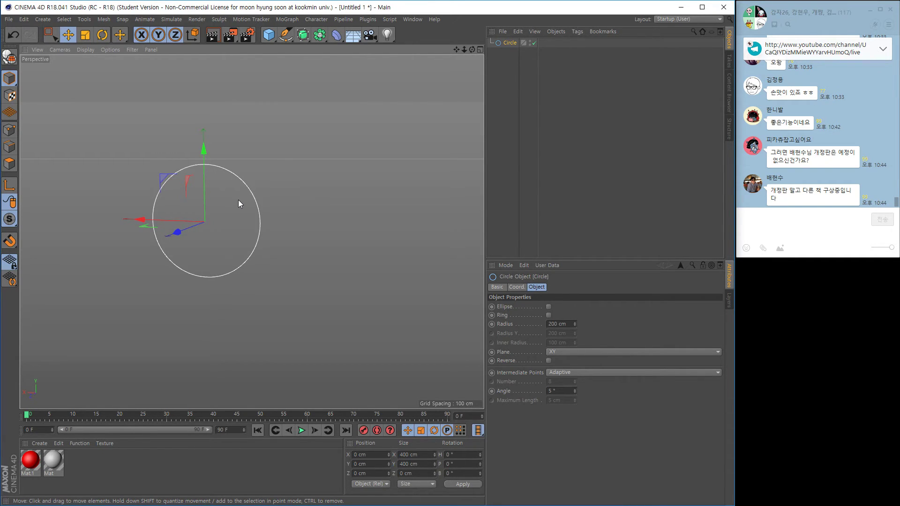
mouse_move(238, 199)
left_mouse_down("alt")
mouse_move(242, 219)
mouse_move(280, 223)
mouse_move(253, 190)
left_mouse_up("alt")
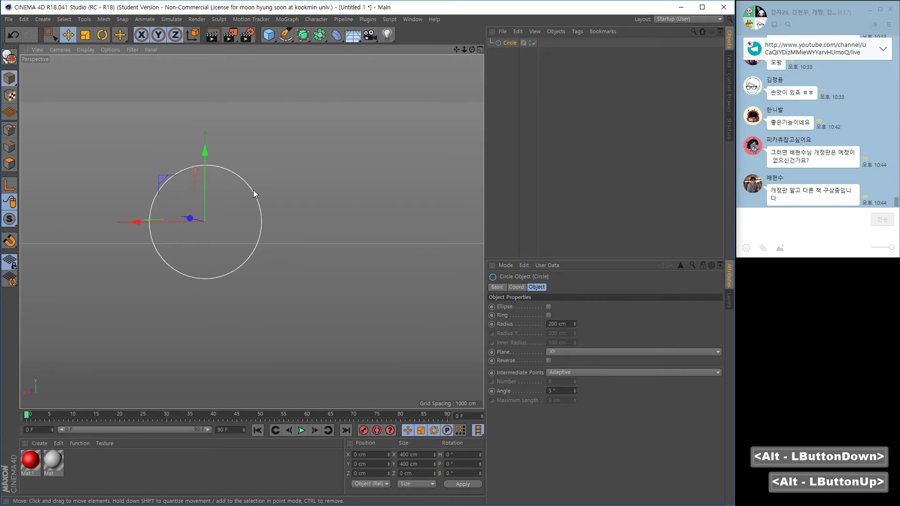
mouse_move(283, 211)
right_mouse_down("alt")
mouse_move(292, 213)
mouse_move(271, 215)
right_mouse_up("alt")
left_click_drag(255, 240, 248, 208, "alt")
middle_click_drag(248, 208, 244, 231, "alt")
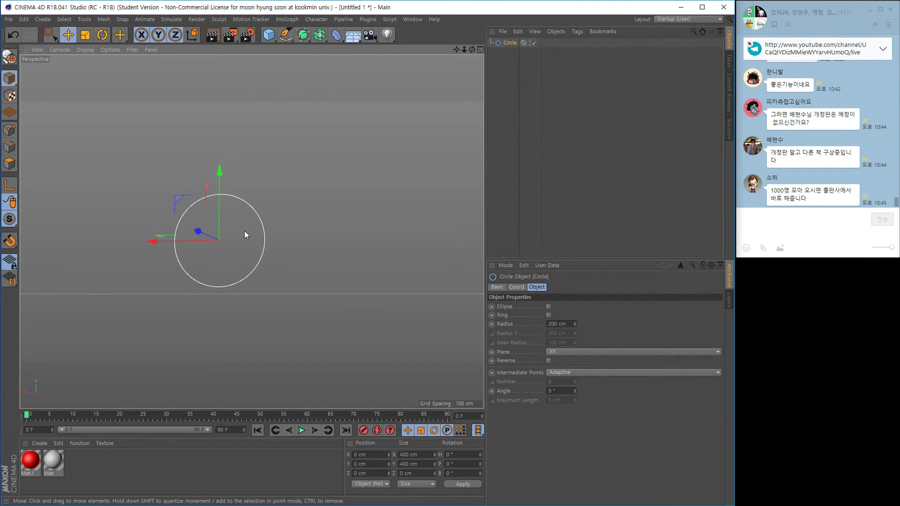
left_click(304, 43)
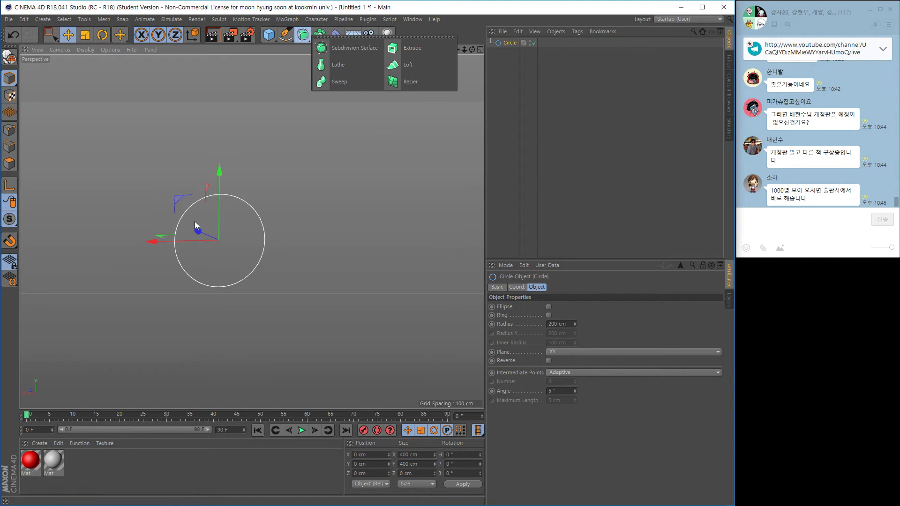
left_click_drag(168, 196, 198, 260, "alt")
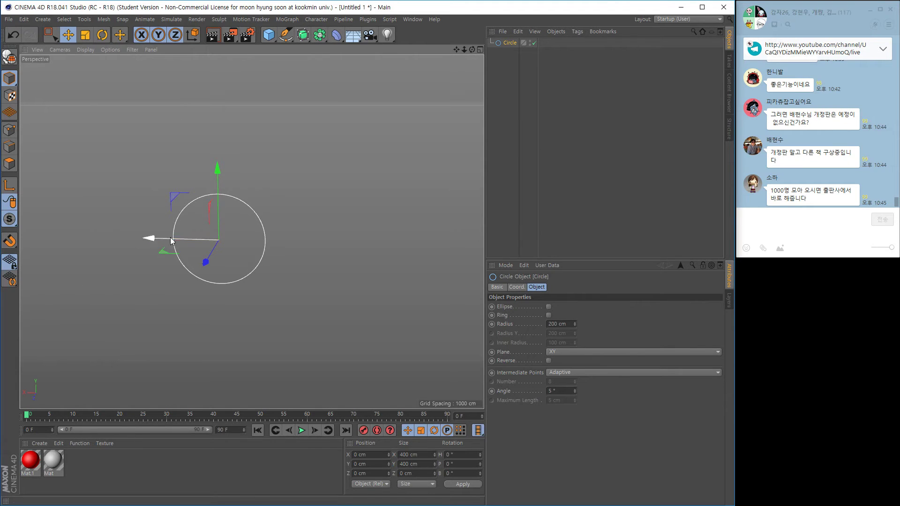
left_click(303, 37)
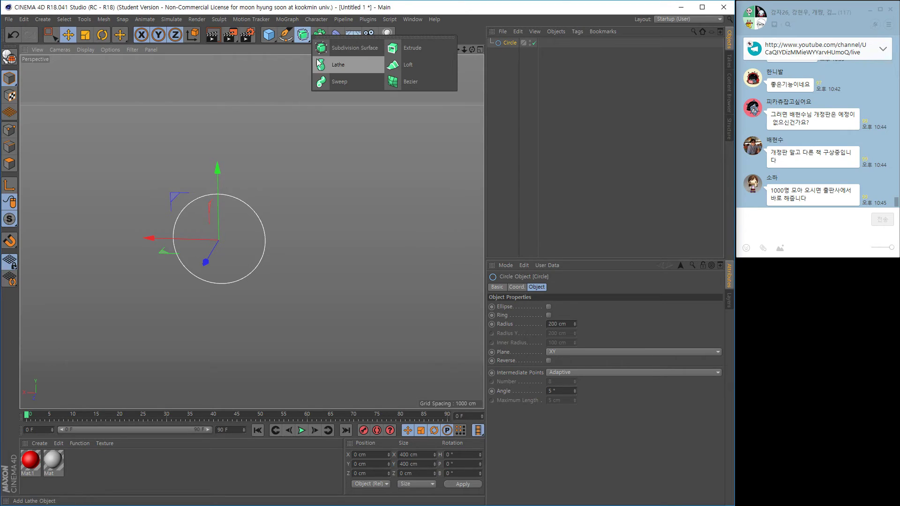
left_click(280, 49)
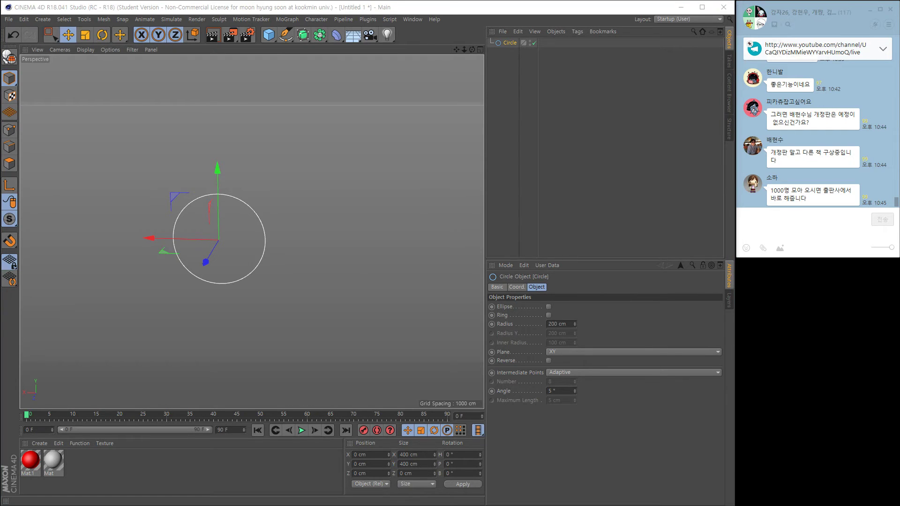
- Switch to the Evernote study notes, highlight "Segment" and "Sequence" in the spline topic, and return to Cinema 4D
key("alt+Tab")
left_click(214, 341)
left_click_drag(172, 329, 242, 330)
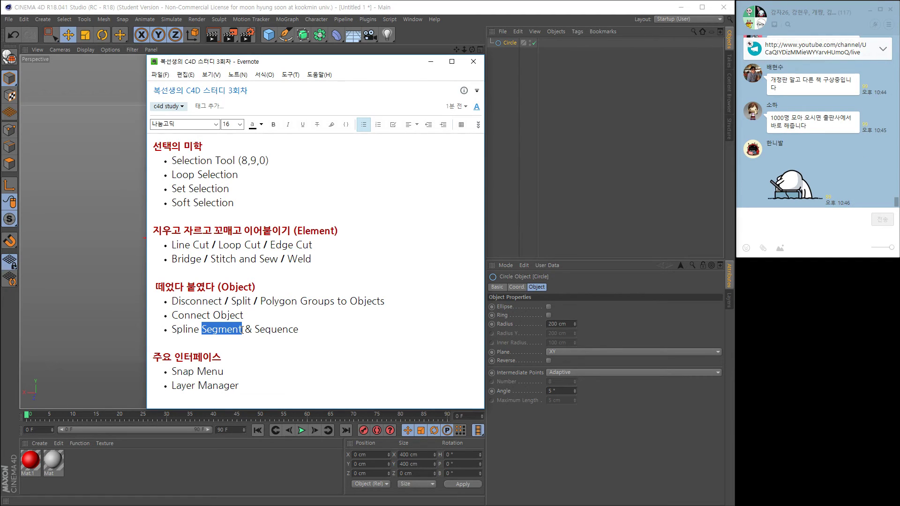
left_click_drag(253, 330, 305, 334)
left_click(313, 334)
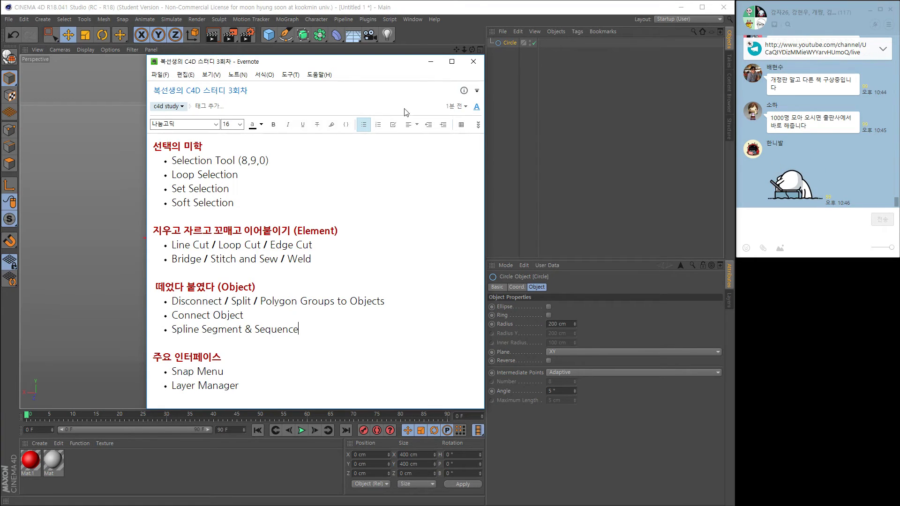
left_click(431, 62)
- Draw a closed nine-point Bezier spline around the circle with the Pen tool, and switch to Points mode
left_click(285, 35)
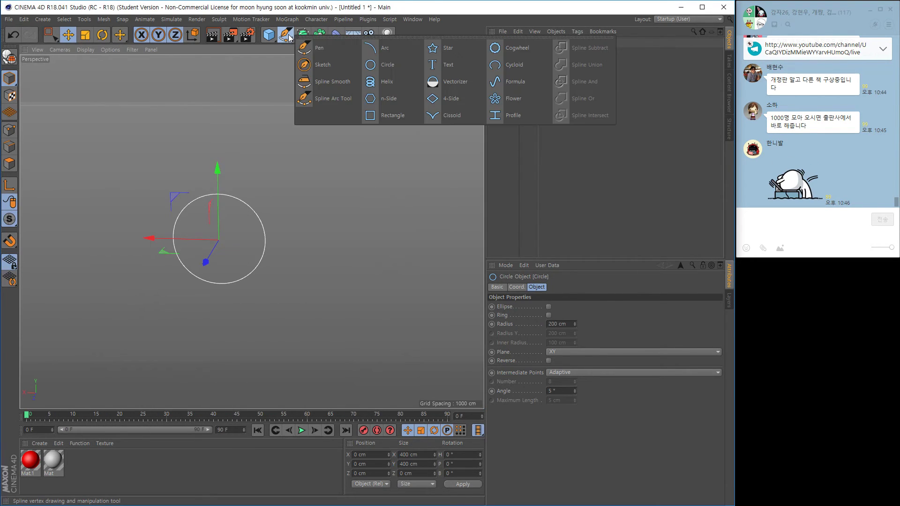
left_click(323, 47)
left_click(157, 181)
left_click(221, 125)
left_click(328, 148)
left_click(379, 229)
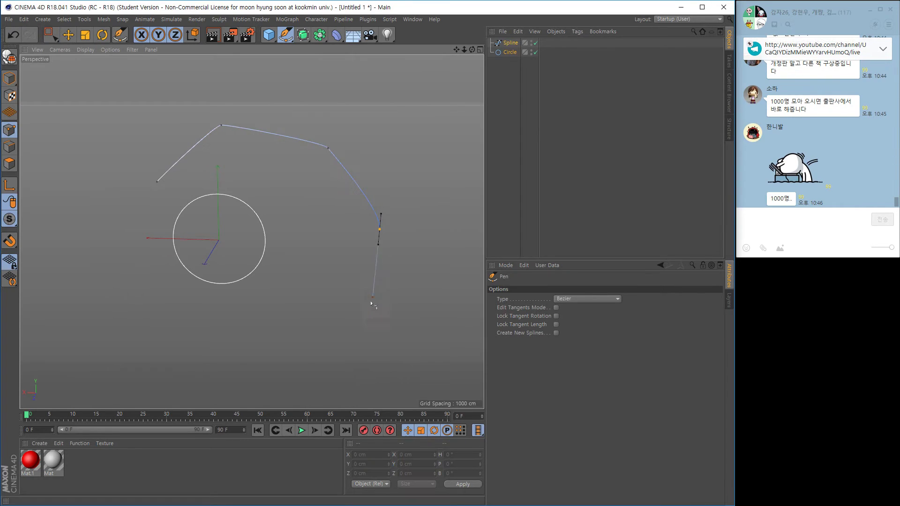
left_click(356, 322)
left_click_drag(241, 356, 200, 357)
left_click_drag(138, 355, 115, 330)
left_click(100, 274)
left_click(107, 231)
key("Return")
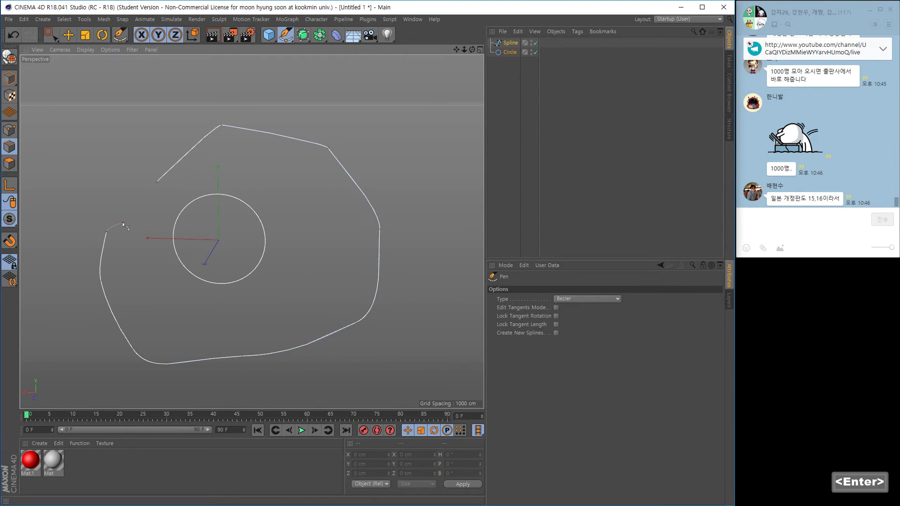
left_click(158, 181)
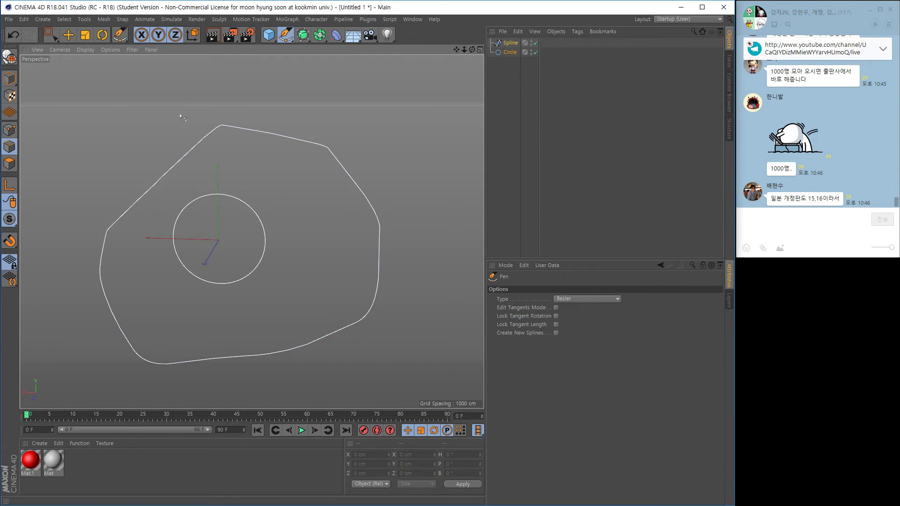
left_click(9, 130)
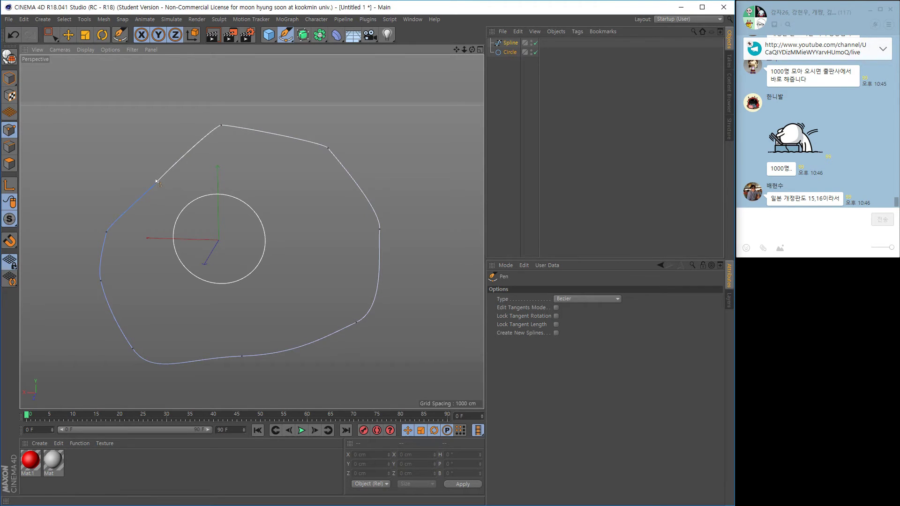
- Switch to the Evernote notes, highlight the topic "Snap Menu", and return to Cinema 4D
key("alt+Tab")
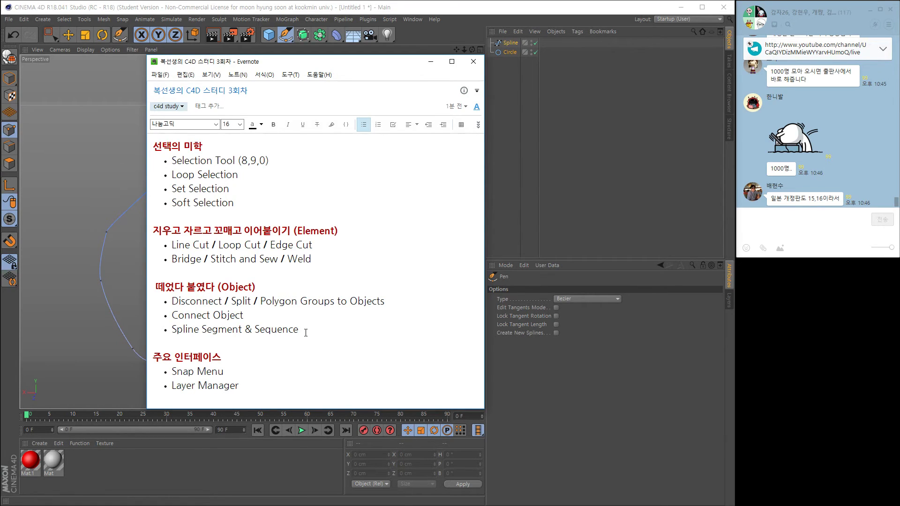
mouse_move(239, 385)
left_mouse_down()
mouse_move(197, 386)
mouse_move(181, 371)
mouse_move(176, 385)
mouse_move(246, 390)
left_mouse_up()
left_click(245, 390)
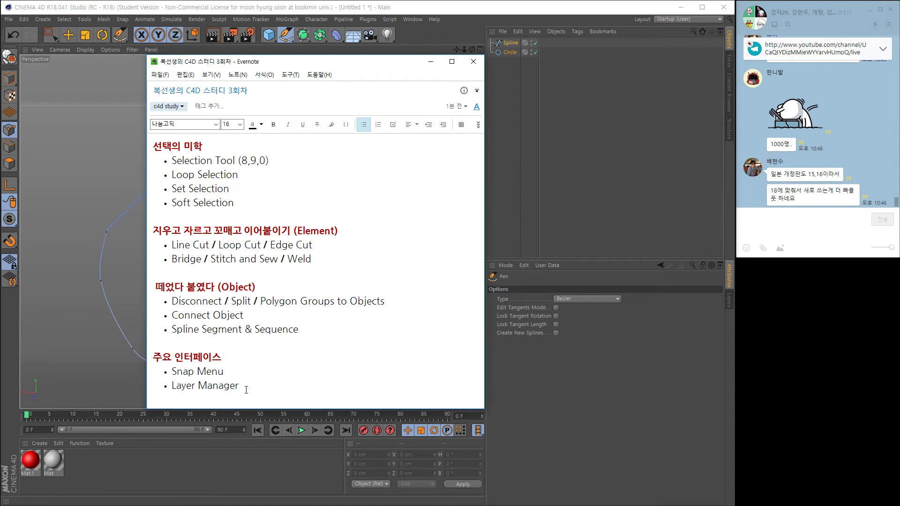
left_click_drag(171, 373, 235, 371)
left_click(431, 63)
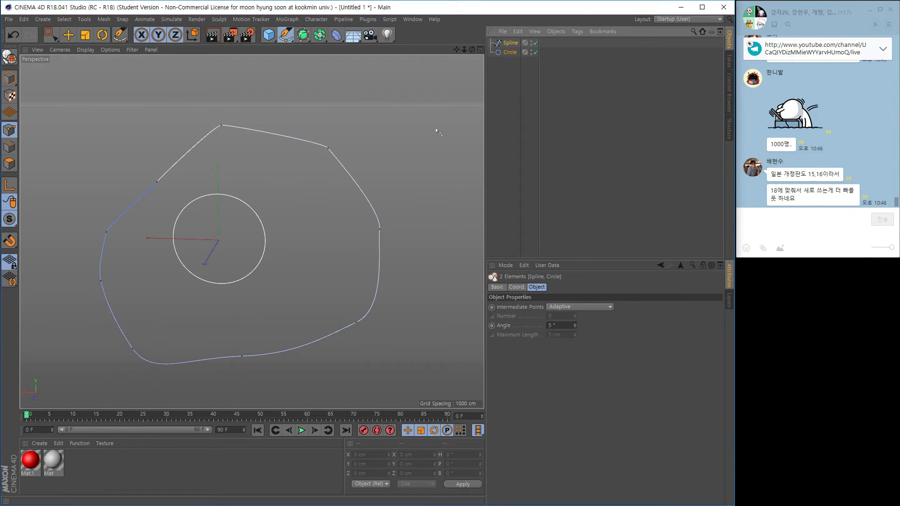
- Delete the drawn spline and the circle, and return to Model mode
key("Delete")
key("Delete")
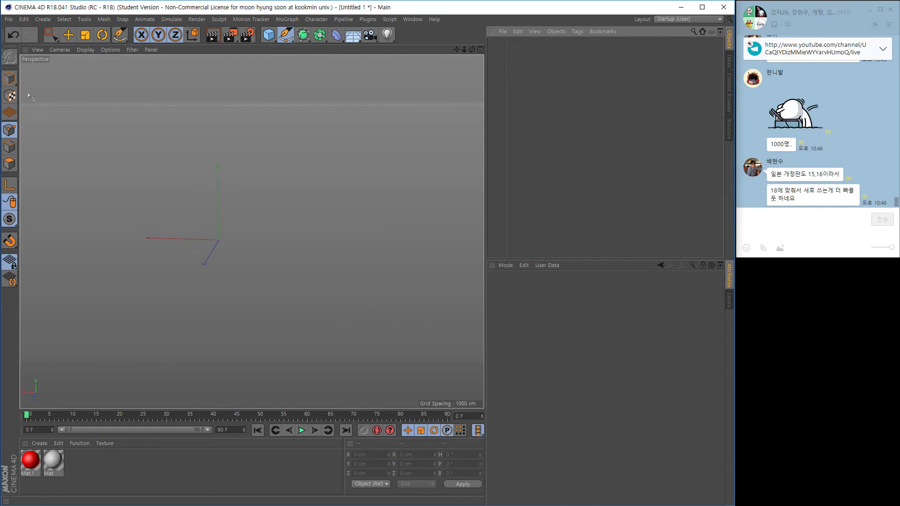
left_click(10, 80)
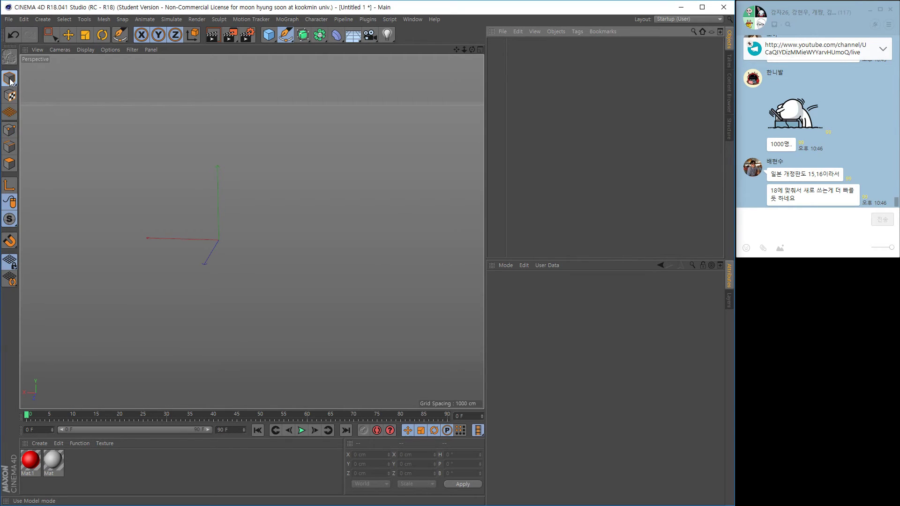
- Turn on the Grid display filter in the perspective view
left_click(132, 49)
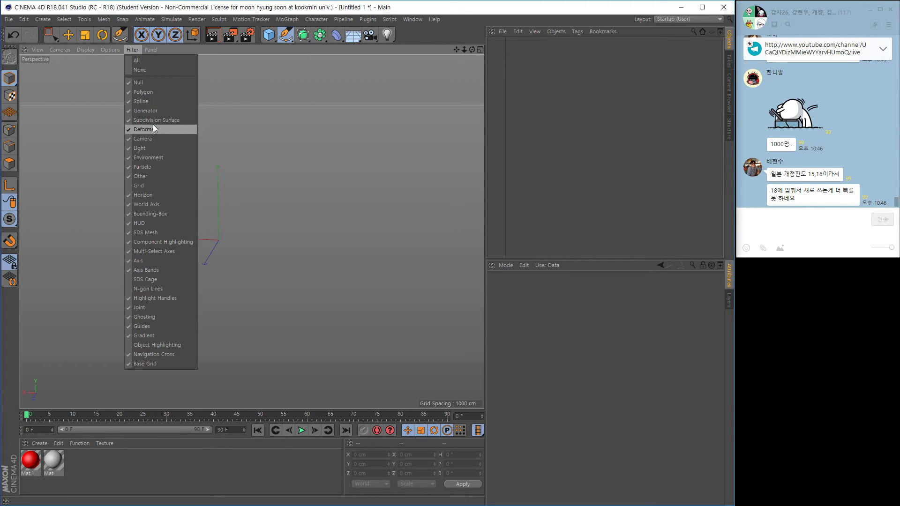
left_click(142, 186)
left_click_drag(263, 235, 297, 247, "alt")
right_click_drag(297, 247, 283, 243, "alt")
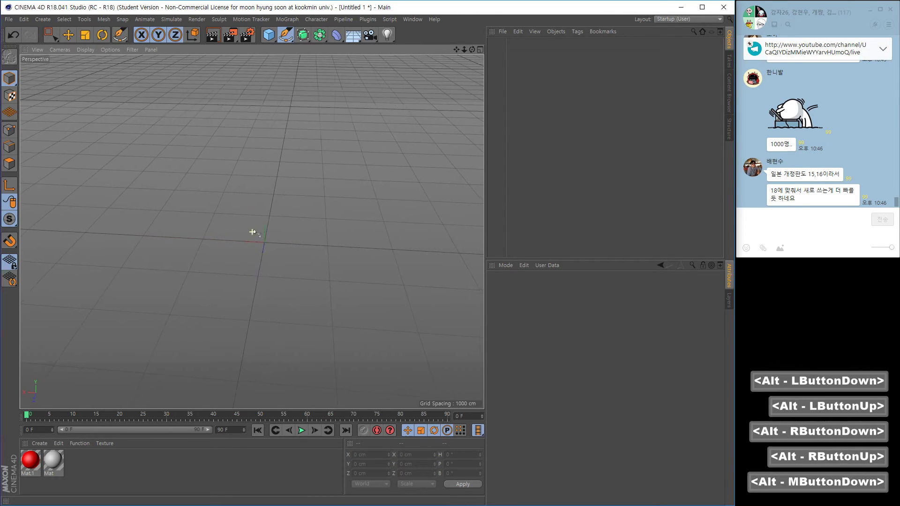
middle_click_drag(252, 232, 226, 235, "alt")
- Activate the Move tool and add a default Cube at the world origin, undoing any accidental move
left_click(68, 35)
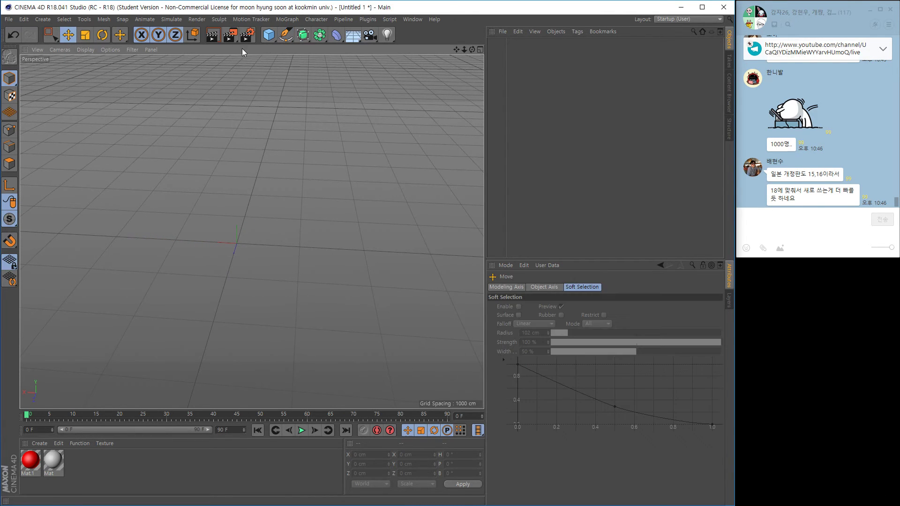
left_click(269, 35)
right_click_drag(229, 252, 253, 246, "alt")
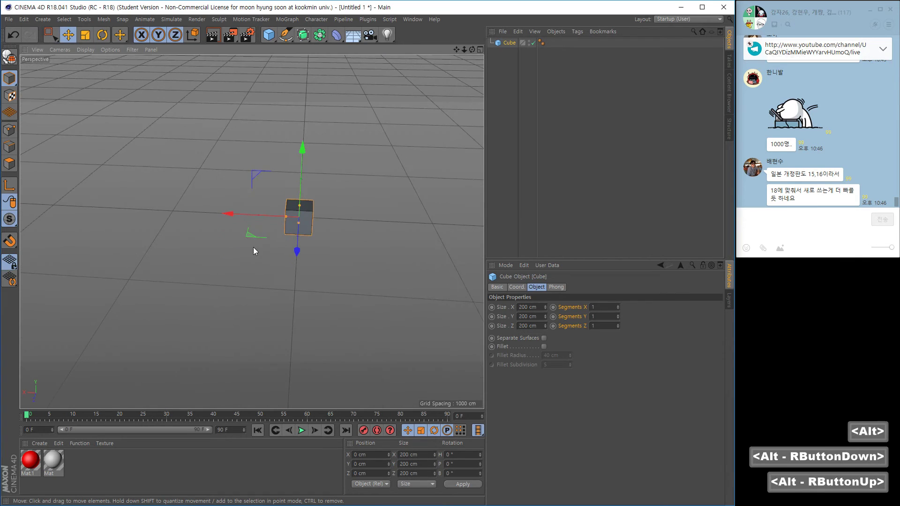
mouse_move(253, 246)
left_mouse_down()
mouse_move(207, 251)
mouse_move(296, 165)
mouse_move(138, 187)
mouse_move(200, 268)
mouse_move(266, 252)
mouse_move(245, 237)
left_mouse_up()
key("ctrl+z")
right_click_drag(247, 237, 317, 253, "alt")
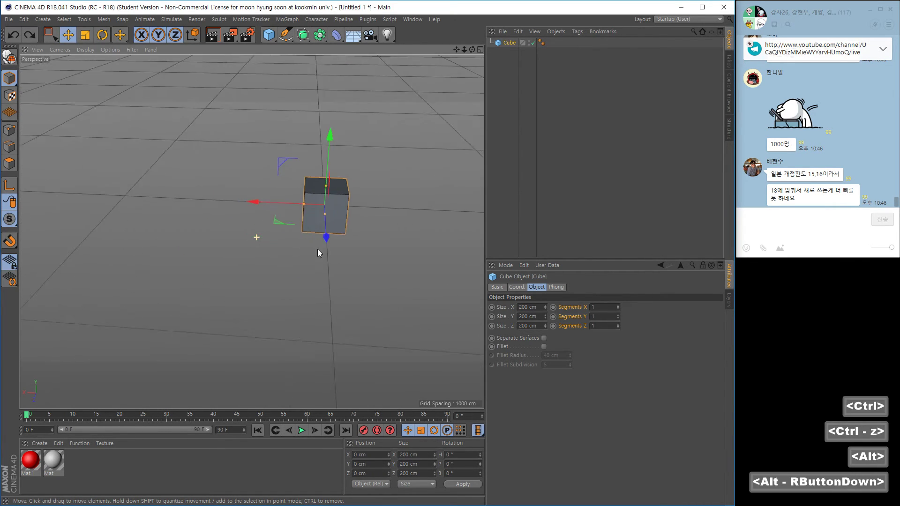
middle_click_drag(318, 253, 304, 244, "alt")
left_click_drag(305, 244, 238, 231, "alt")
right_click_drag(238, 231, 270, 157, "alt")
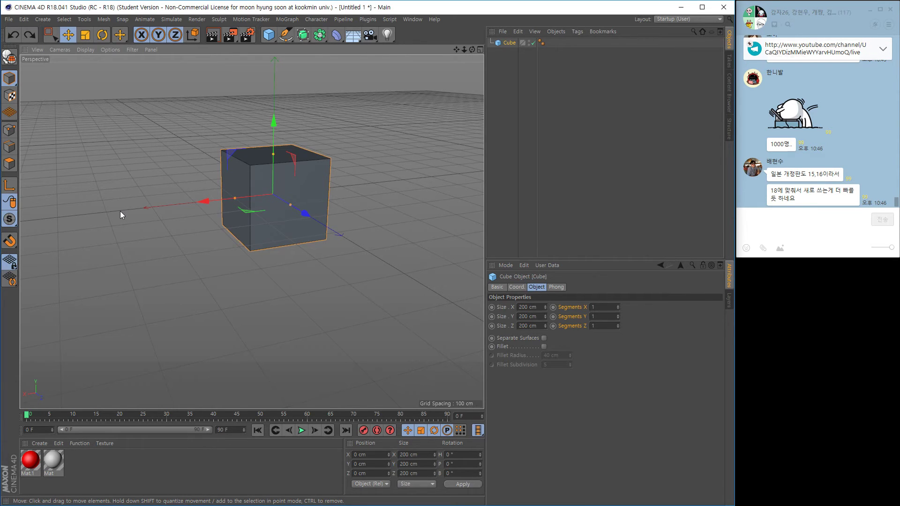
left_click_drag(191, 218, 193, 221, "alt")
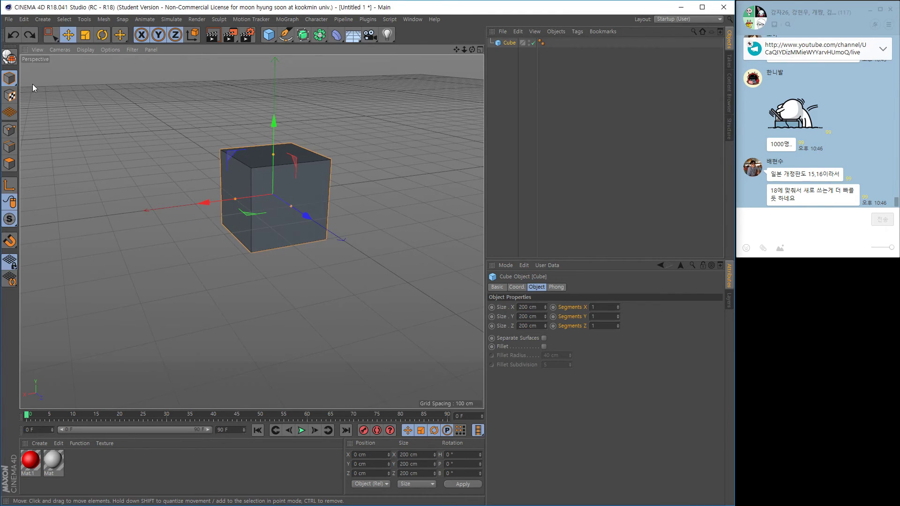
- Tear off the snap options as a floating palette and place it over the perspective view beside the cube
left_click(12, 244)
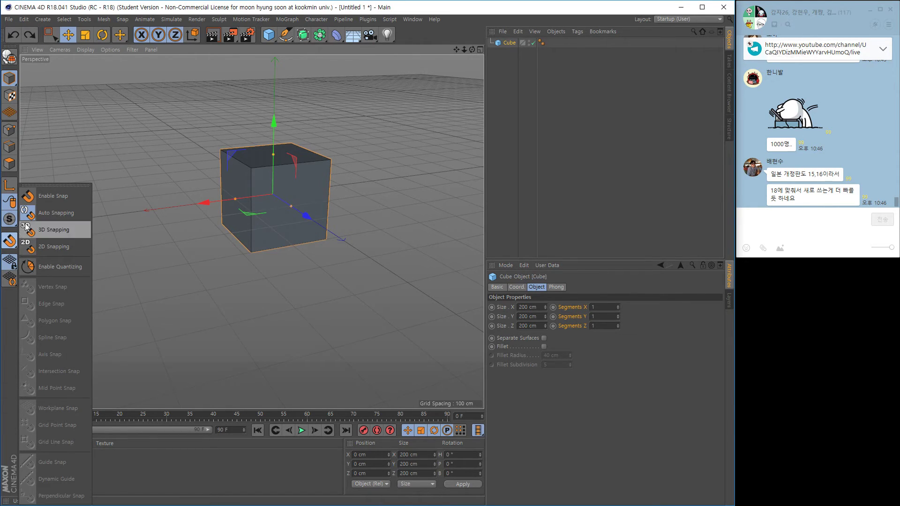
left_click_drag(42, 187, 68, 75)
left_click_drag(95, 77, 440, 67)
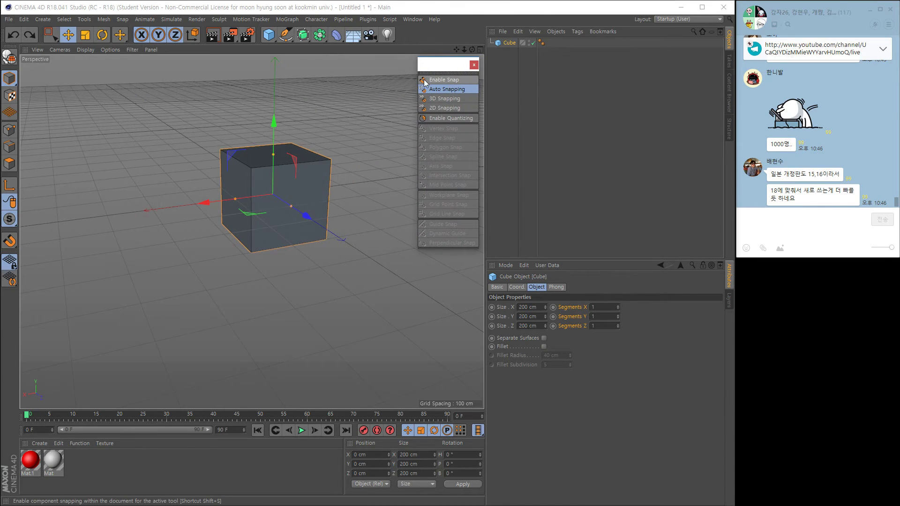
- Enable snapping and turn on Edge, Polygon, Spline, Axis, Intersection and Mid Point Snap
left_click(453, 80)
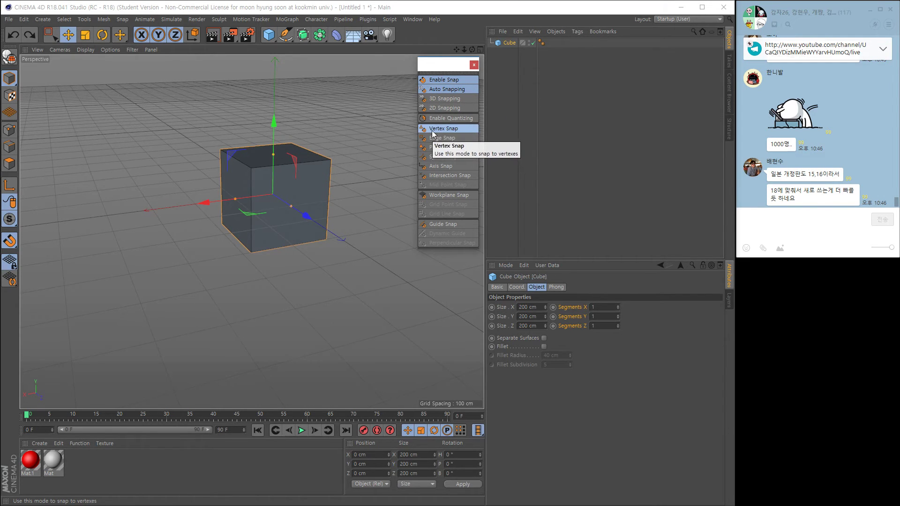
left_click(444, 139)
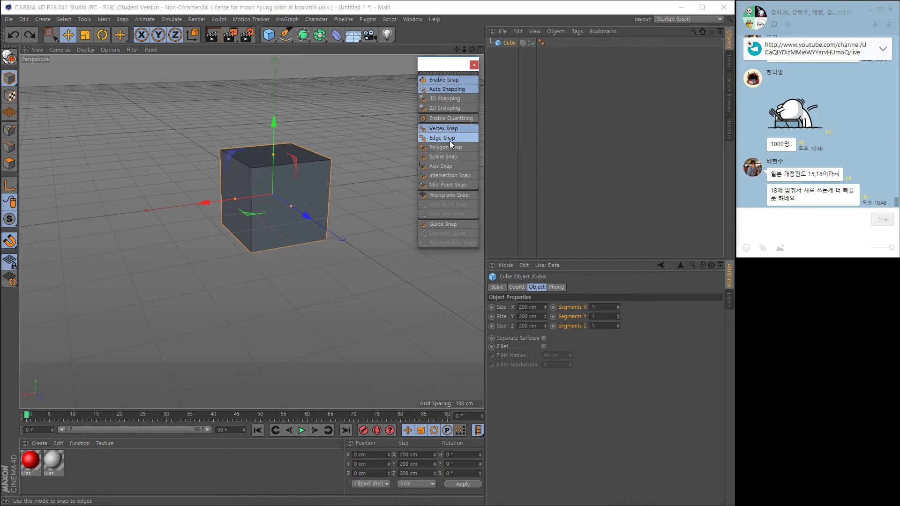
left_click(452, 150)
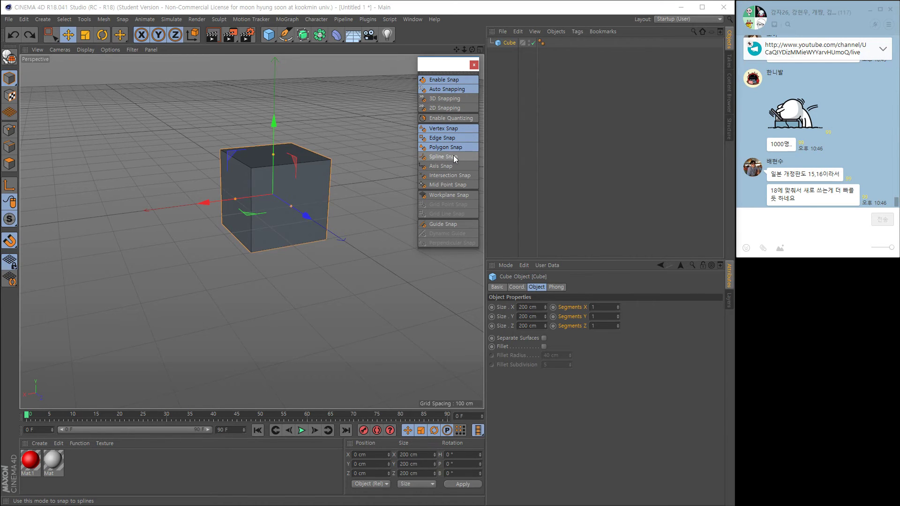
left_click(455, 157)
left_click(452, 166)
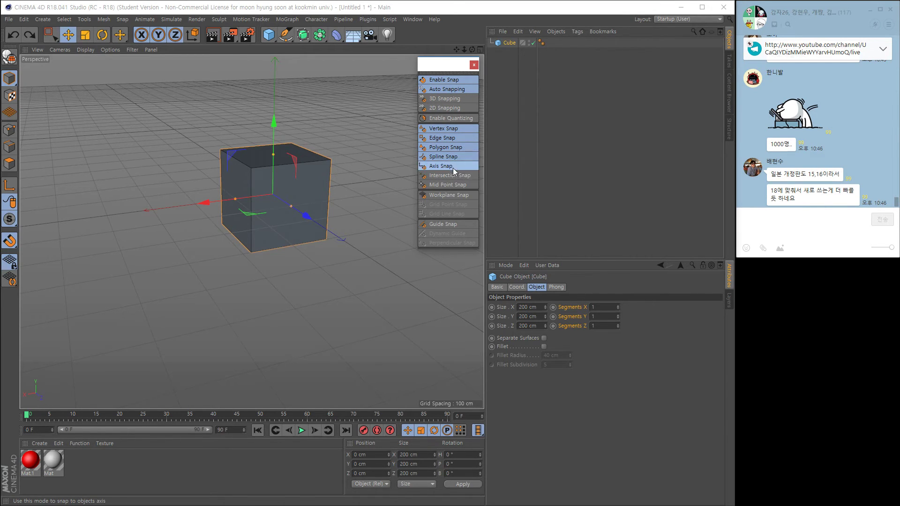
left_click(456, 175)
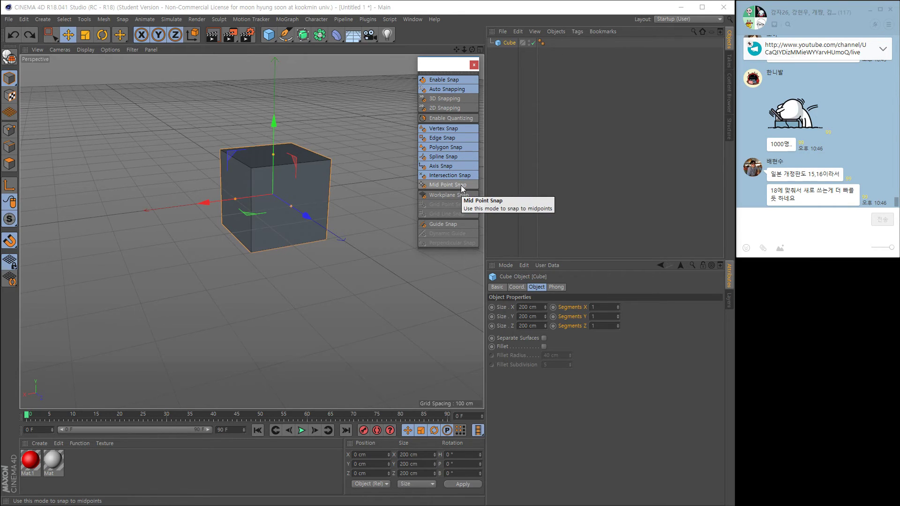
left_click(455, 186)
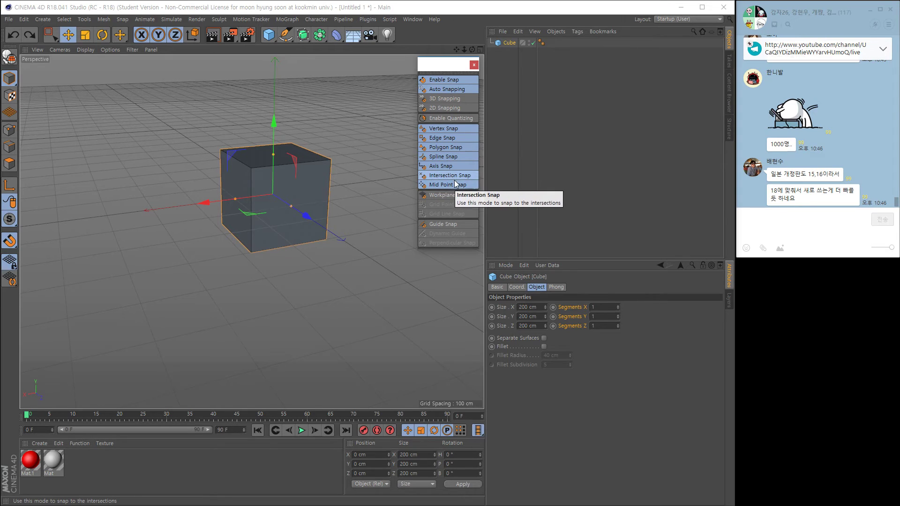
- Turn off Intersection, Mid Point, Axis, Spline, Polygon and Edge Snap, leaving only Vertex Snap on
left_click(459, 177)
left_click(453, 185)
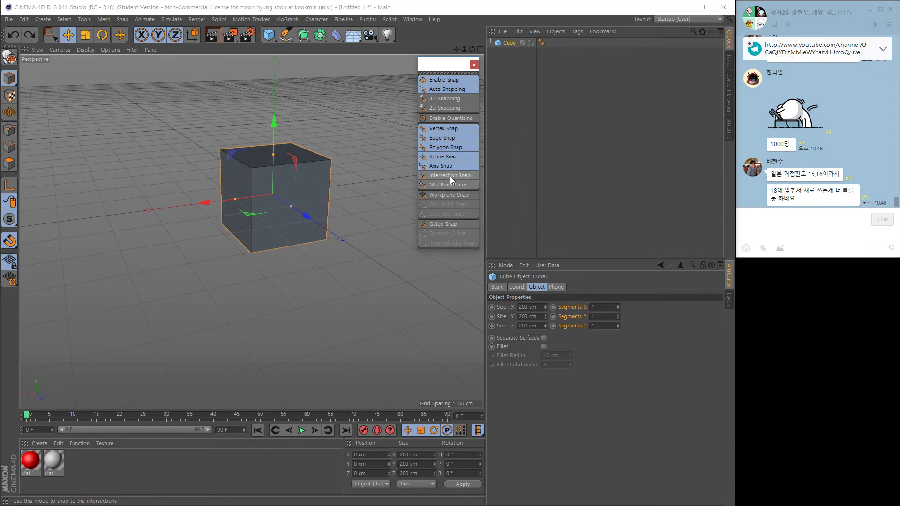
left_click(448, 166)
left_click(447, 156)
left_click(445, 147)
left_click(441, 138)
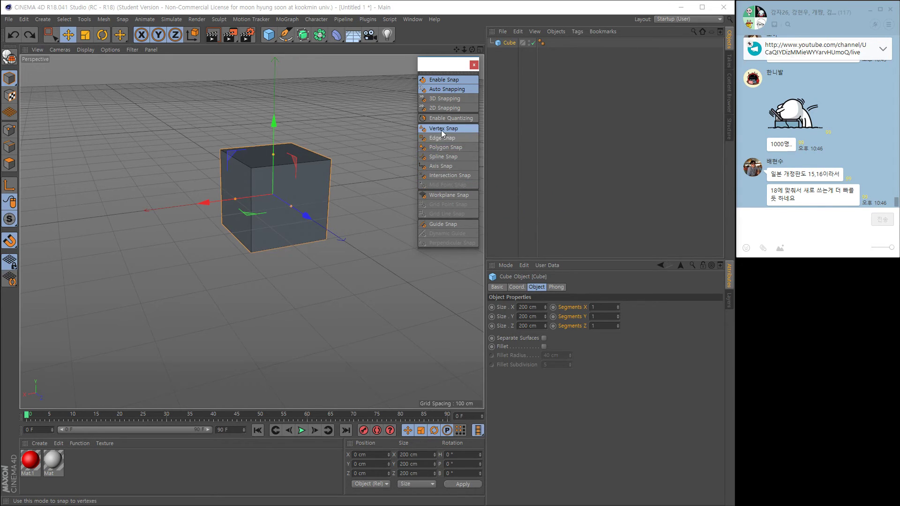
- Swap Vertex Snap for Edge Snap and switch back to Vertex Snap
left_click(441, 129)
left_click(441, 137)
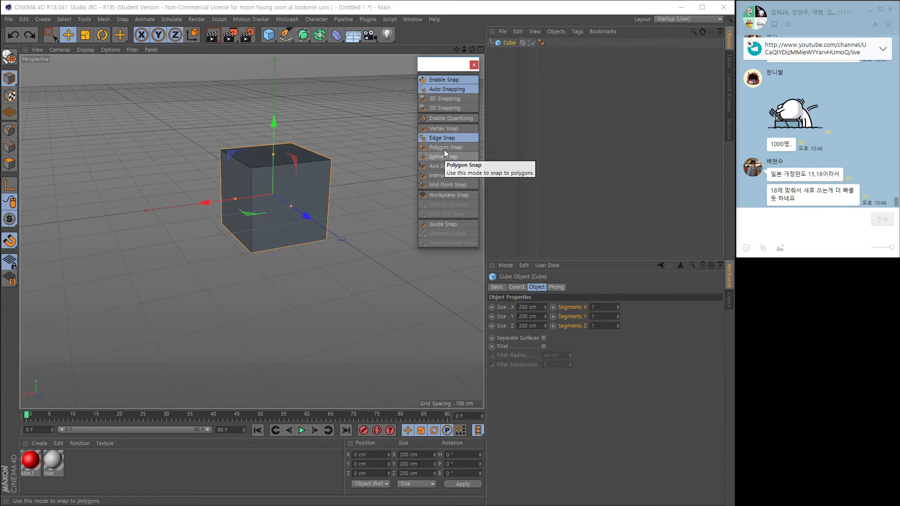
left_click(440, 135)
left_click(438, 130)
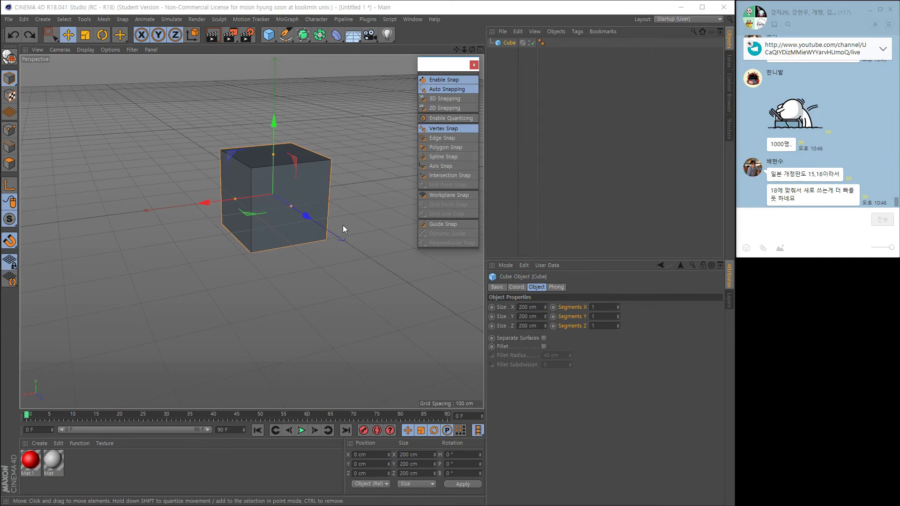
- Make the cube editable and enable axis modification, with Vertex Snap switched off
left_click(446, 128)
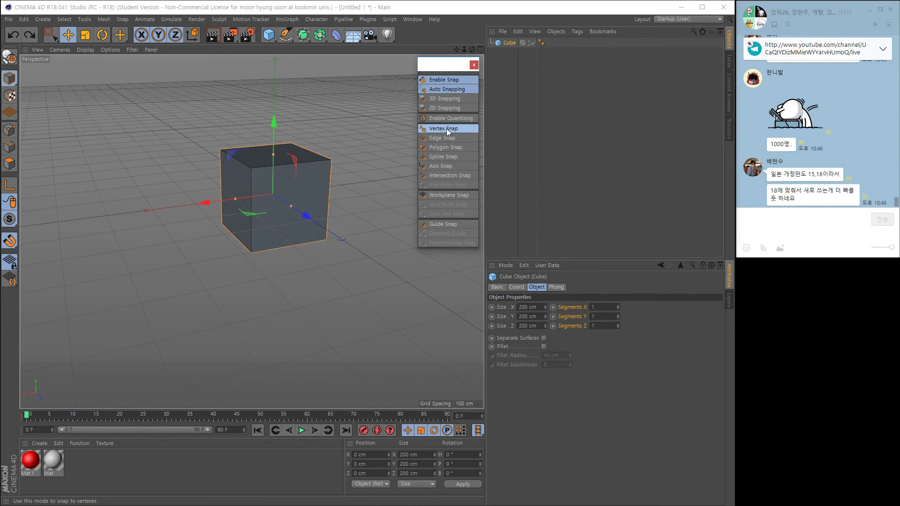
key("c")
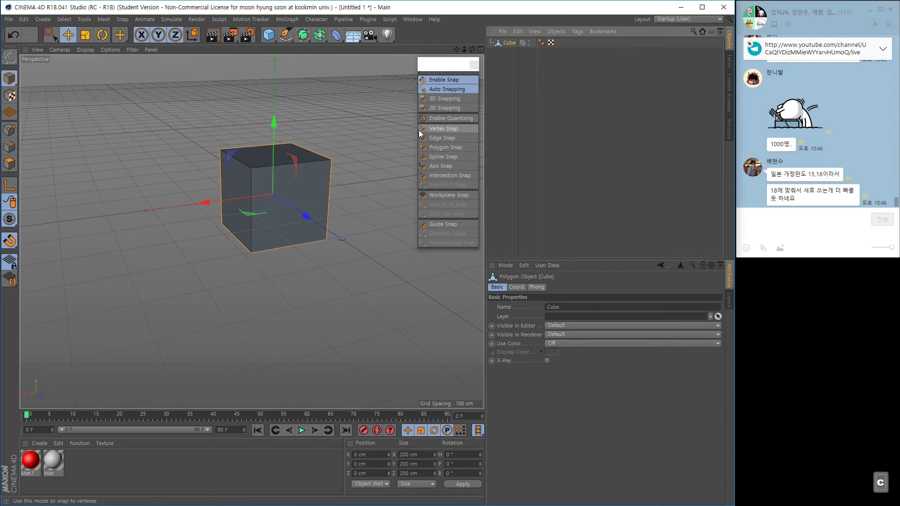
left_click_drag(282, 171, 251, 236, "alt")
middle_click_drag(316, 249, 228, 222, "alt")
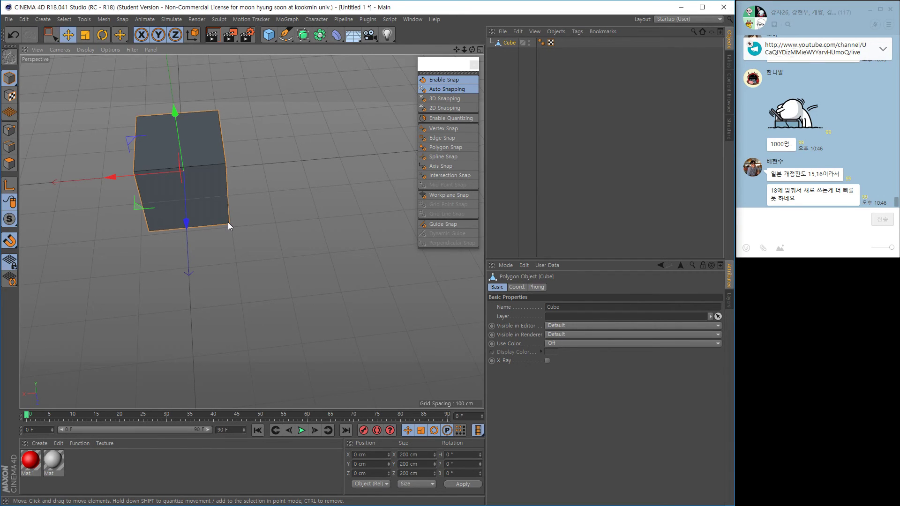
left_click(10, 188)
right_click_drag(266, 235, 256, 238, "alt")
left_click_drag(256, 238, 244, 240, "alt")
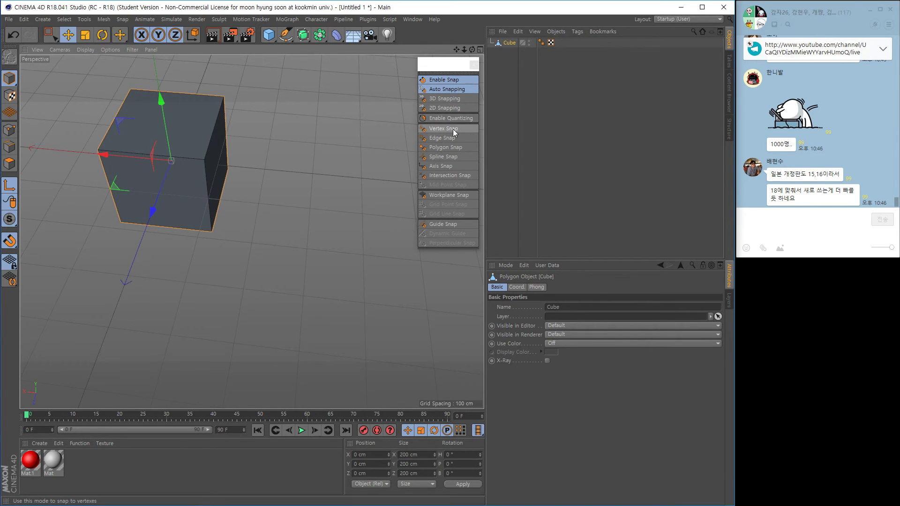
- Using Vertex Snap, move the cube's axis to its bottom corner at X -100, Y -100, Z 100 cm and leave axis modification
left_click(442, 129)
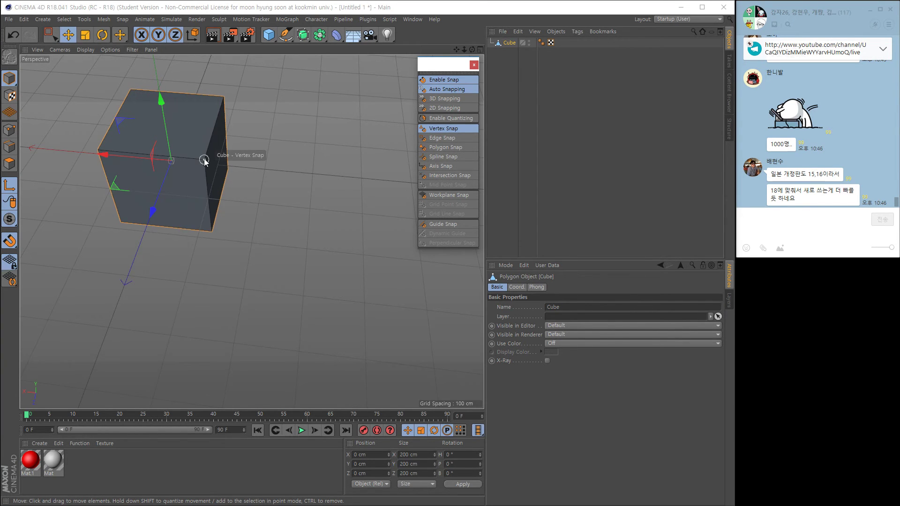
right_click_drag(201, 196, 271, 232, "alt")
middle_click_drag(271, 232, 240, 291, "alt")
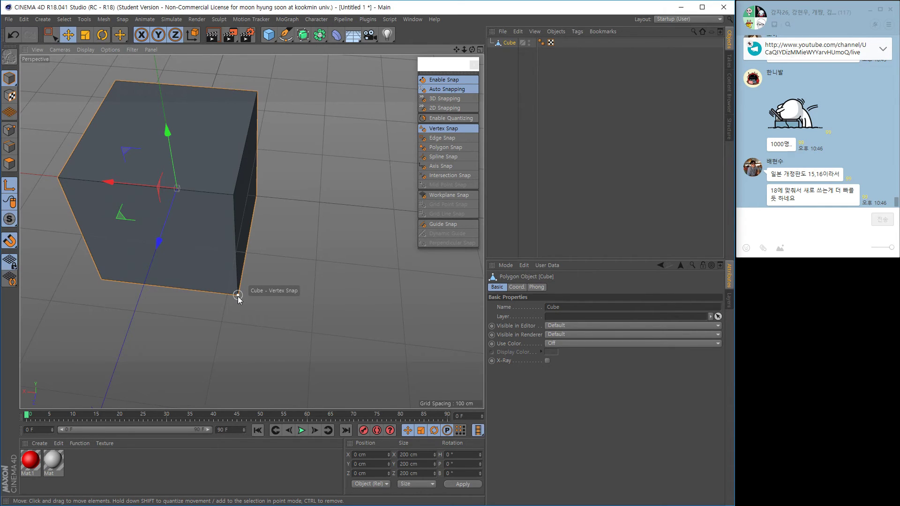
left_click_drag(238, 296, 285, 273)
right_click_drag(284, 274, 283, 270, "alt")
middle_click_drag(283, 270, 293, 212, "alt")
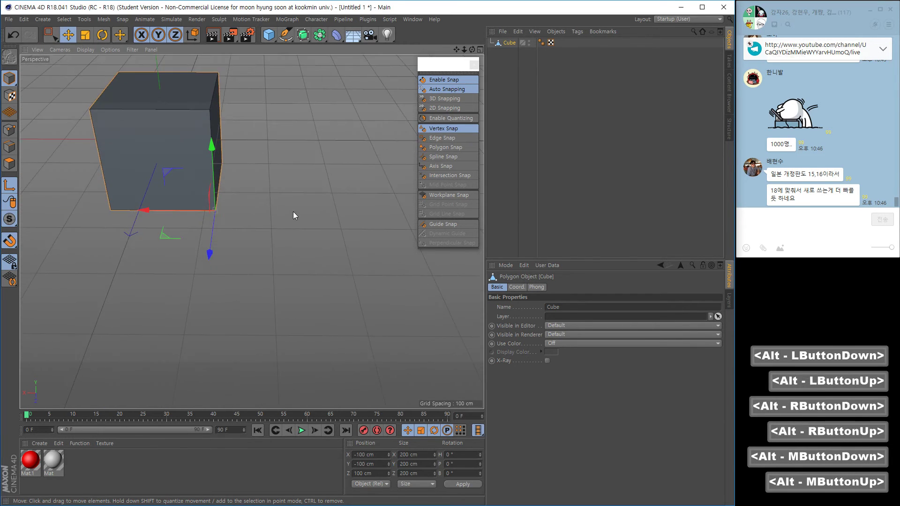
right_click_drag(294, 212, 260, 254, "alt")
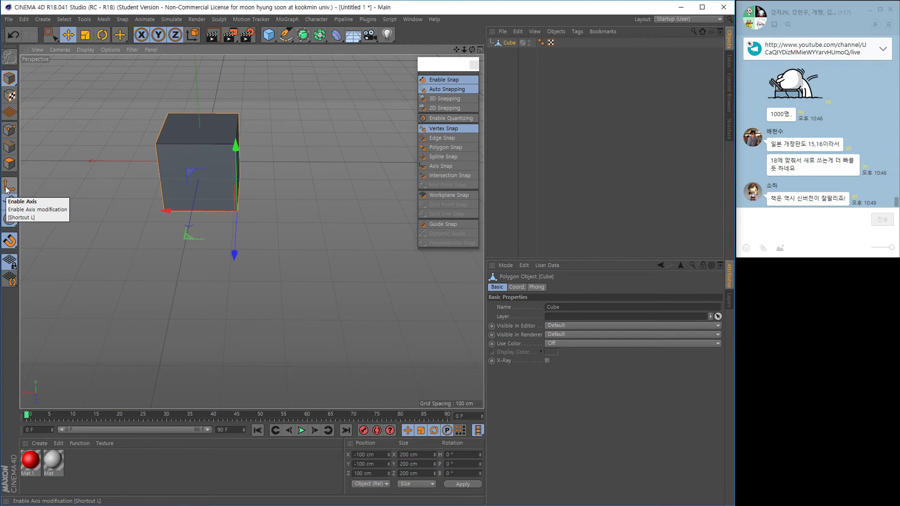
key("alt")
left_click_drag(226, 214, 227, 258, "alt")
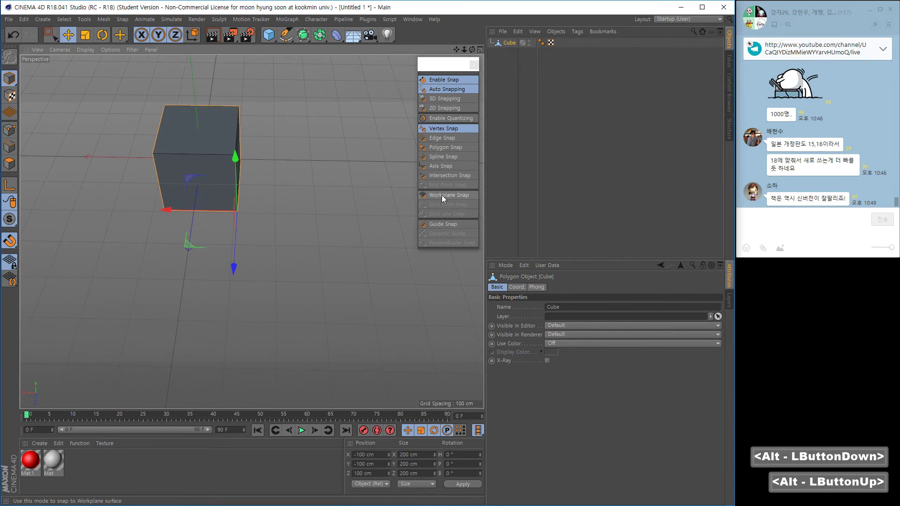
- Turn on Workplane Snap and Grid Point Snap alongside Vertex Snap
left_click(460, 194)
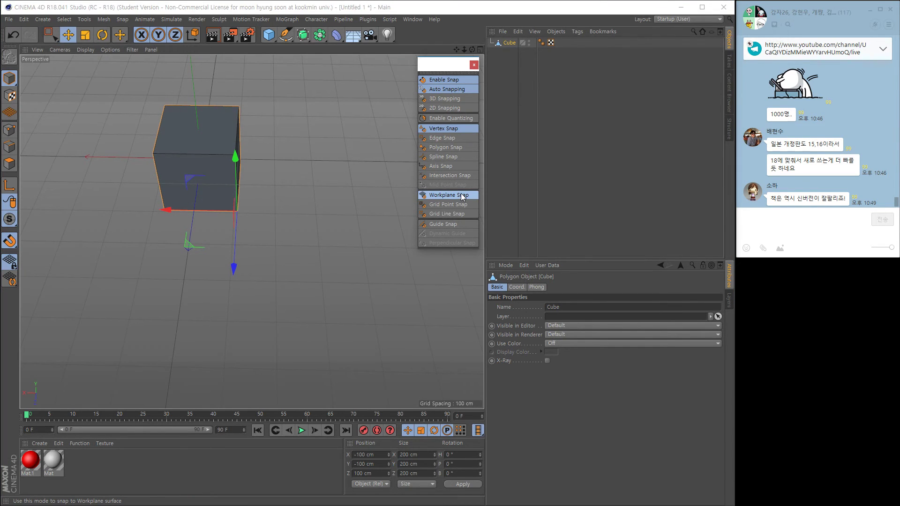
left_click_drag(286, 226, 256, 225, "alt")
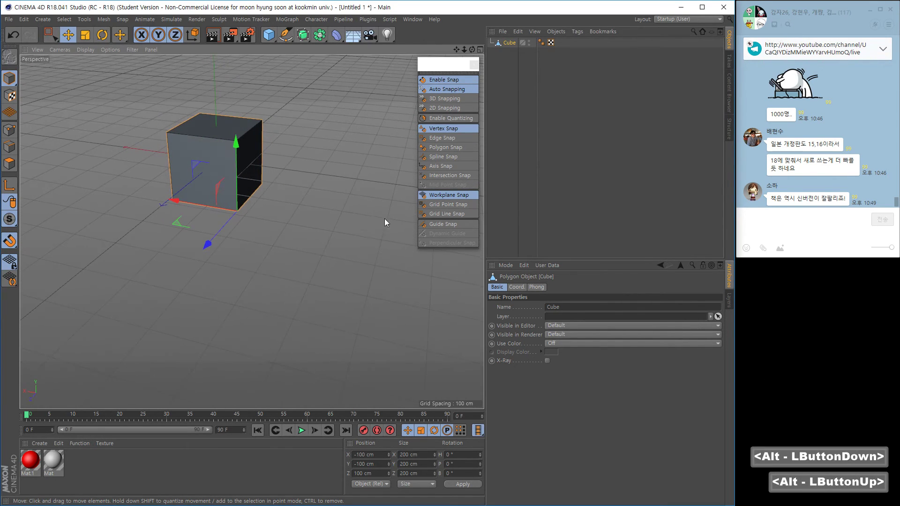
left_click(457, 197)
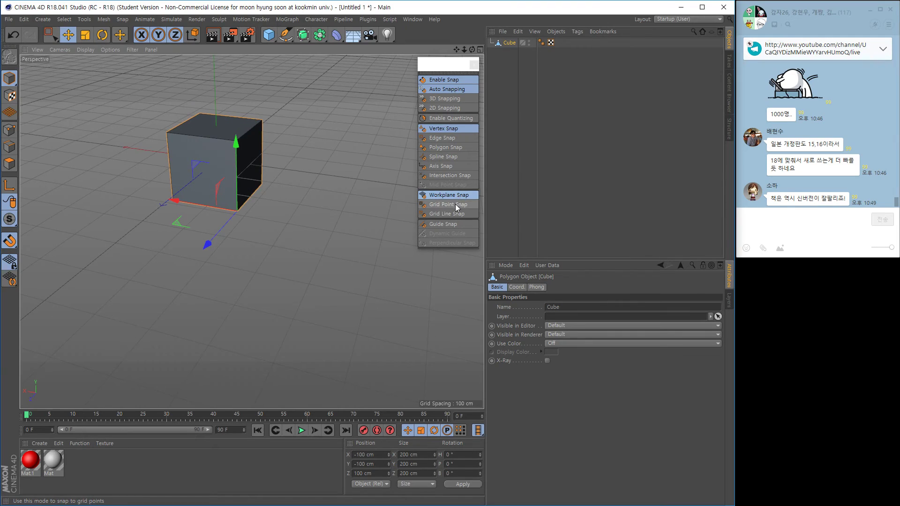
left_click(457, 205)
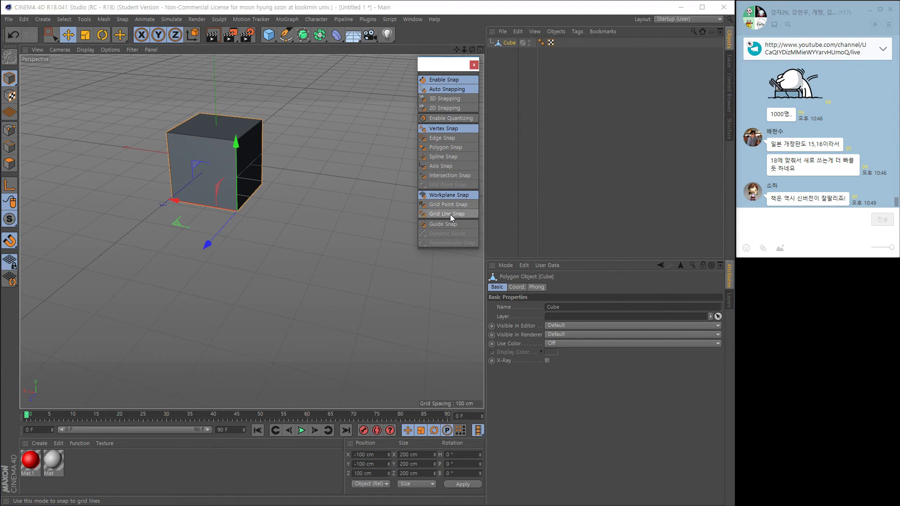
left_click(450, 215)
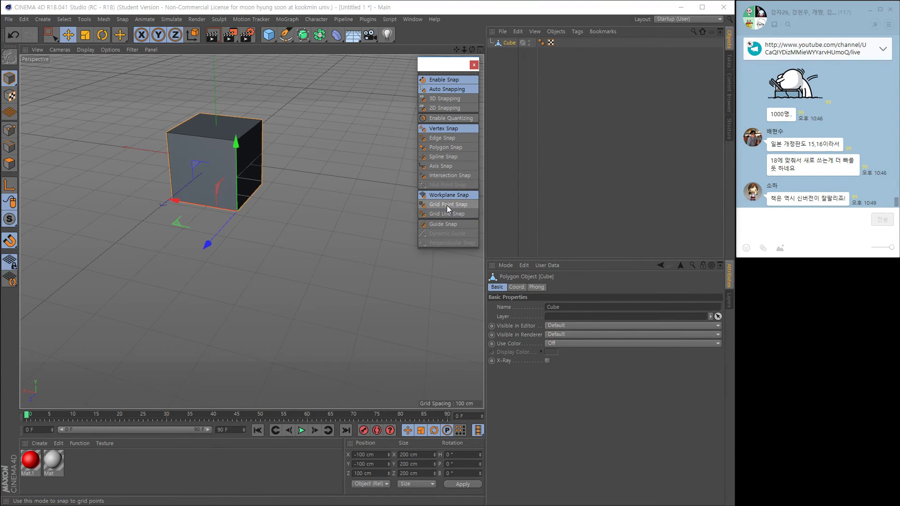
left_click(447, 206)
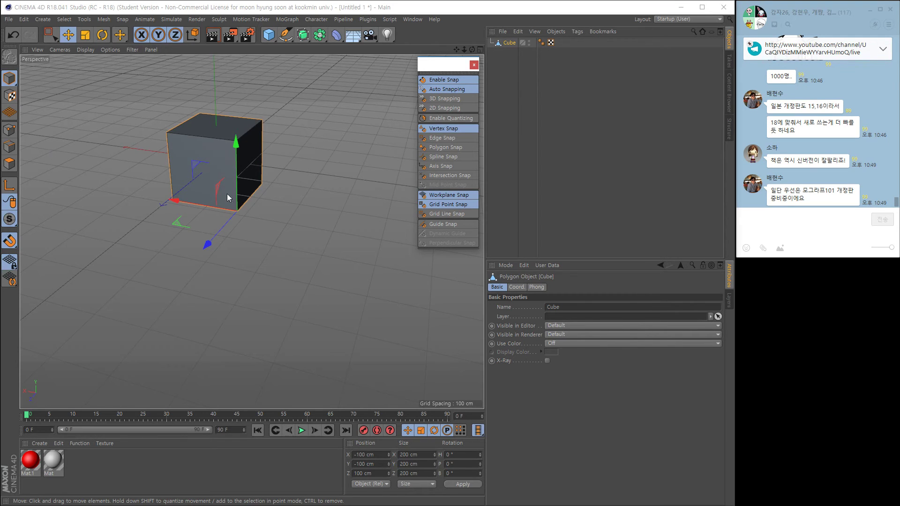
- Move the cube by its corner axis onto the grid point at X -400, Y 0, Z 300 cm
left_click_drag(243, 213, 331, 233)
right_click_drag(340, 258, 241, 234, "alt")
middle_click_drag(241, 234, 24, 199, "alt")
right_click_drag(81, 203, 253, 225, "alt")
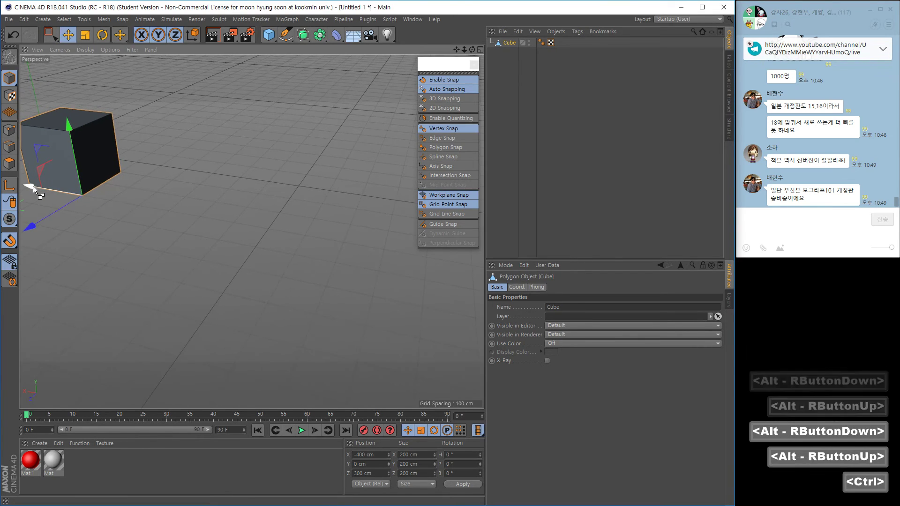
- Duplicate the cube three times in a row along the X axis on grid points, placing the last copy at X -1300 cm
left_click_drag(33, 185, 308, 247, "ctrl")
right_click_drag(307, 248, 84, 182, "alt")
right_click_drag(310, 270, 289, 285, "alt")
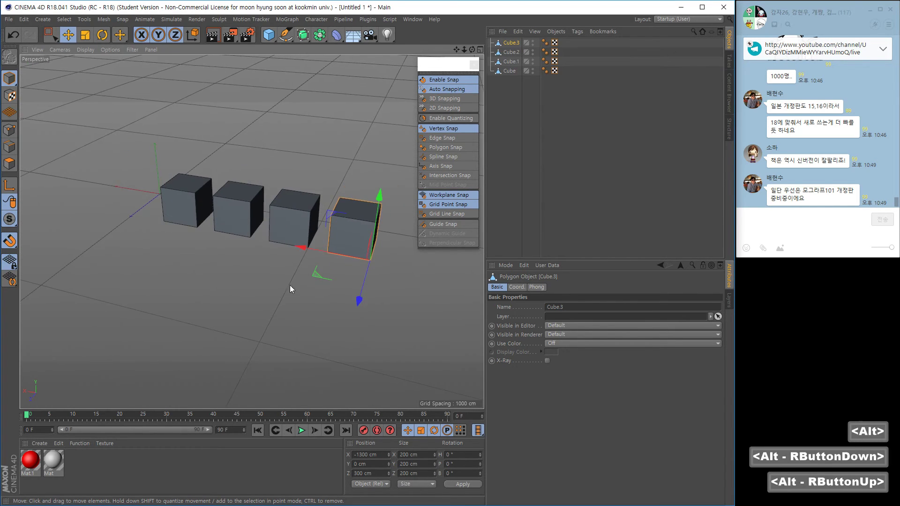
- Examine how the row of cubes aligns with the grid in the perspective and Top views
left_click_drag(290, 285, 321, 317, "alt")
right_click_drag(320, 317, 270, 286, "alt")
middle_click_drag(270, 287, 218, 284, "alt")
left_click_drag(218, 284, 248, 245, "alt")
right_click_drag(249, 245, 331, 241, "alt")
middle_click_drag(331, 241, 348, 222, "alt")
right_click_drag(348, 222, 298, 282, "alt")
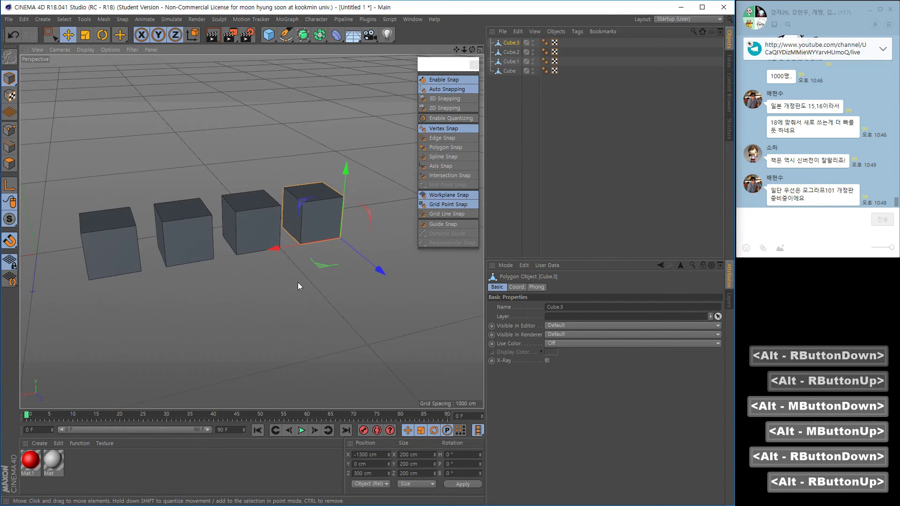
middle_click(297, 282)
middle_click(338, 225)
key("alt")
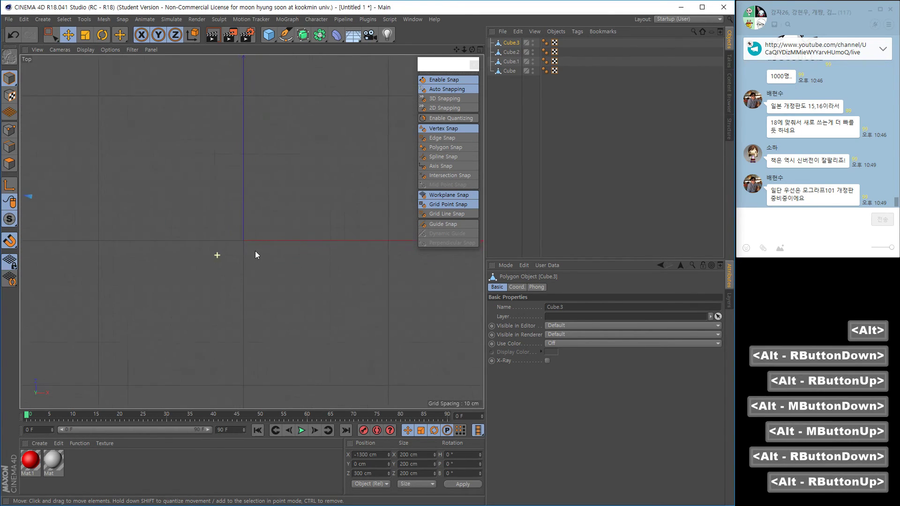
mouse_move(255, 255)
right_mouse_down("alt")
mouse_move(134, 266)
mouse_move(218, 254)
mouse_move(247, 240)
right_mouse_up("alt")
middle_click_drag(247, 240, 365, 281, "alt")
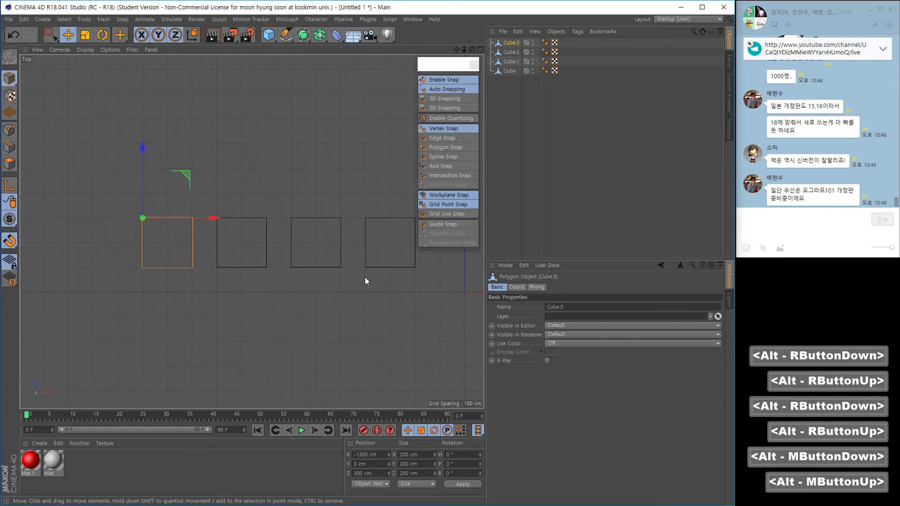
mouse_move(185, 176)
left_mouse_down()
mouse_move(307, 78)
mouse_move(186, 179)
left_mouse_up()
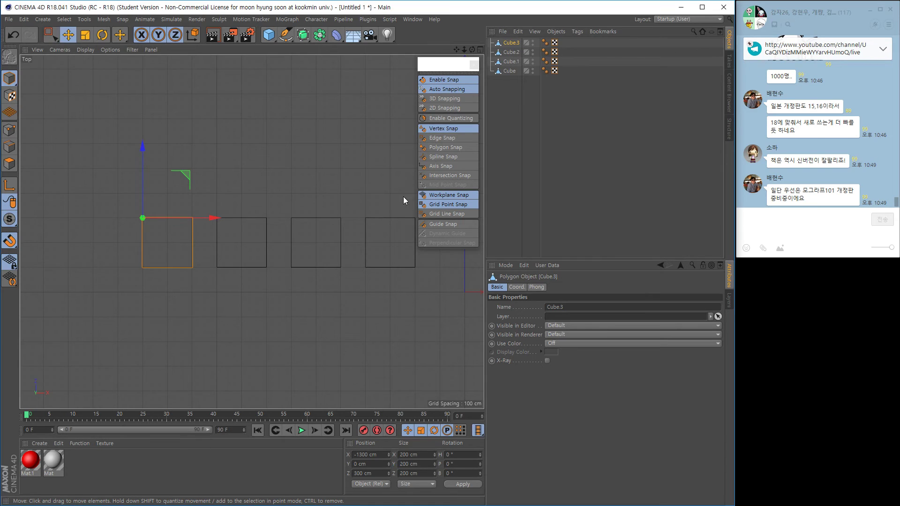
right_click_drag(209, 241, 202, 262, "alt")
middle_click_drag(202, 261, 267, 185, "alt")
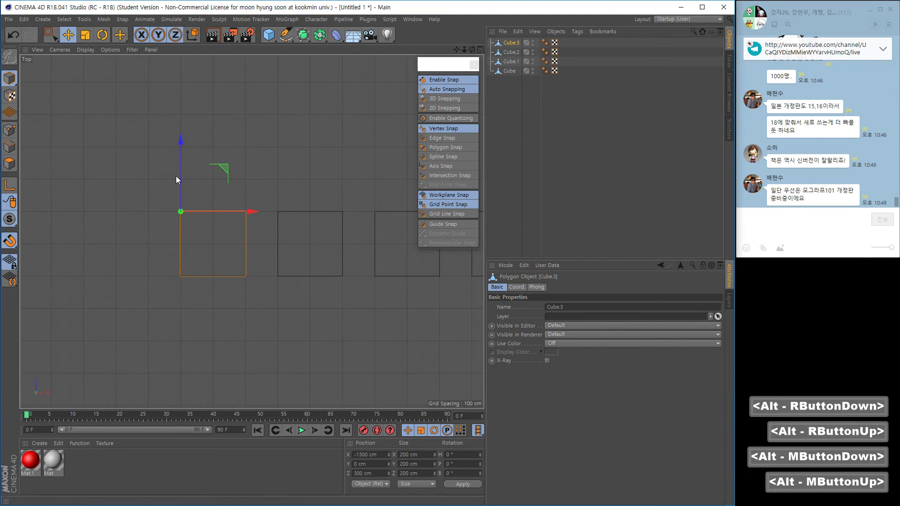
- In Point mode, move the +Z side points of Cube.3 400 cm along Z in the Top view and return to the perspective view
left_click(11, 131)
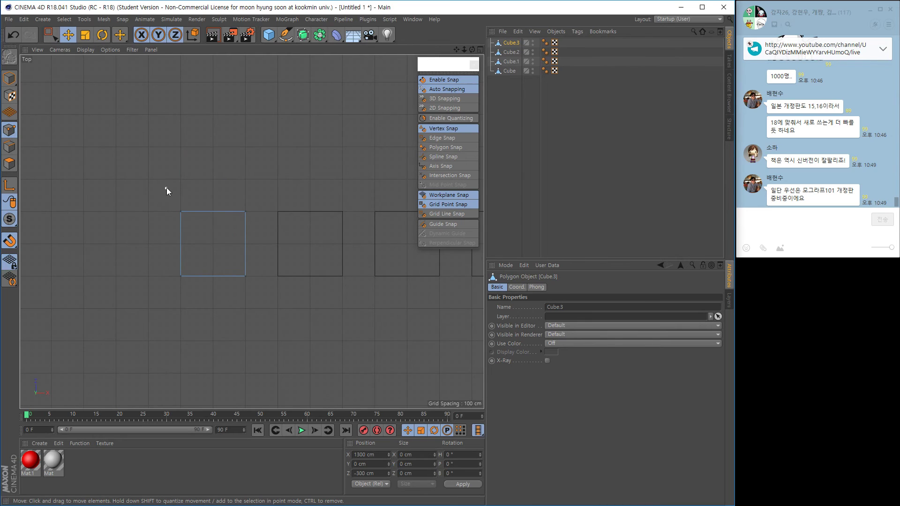
left_click_drag(158, 156, 263, 220)
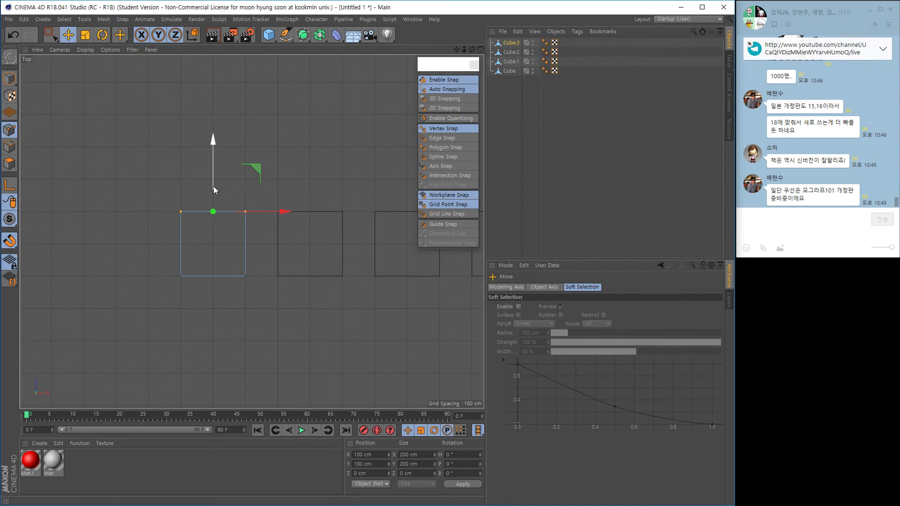
left_click_drag(214, 190, 214, 128)
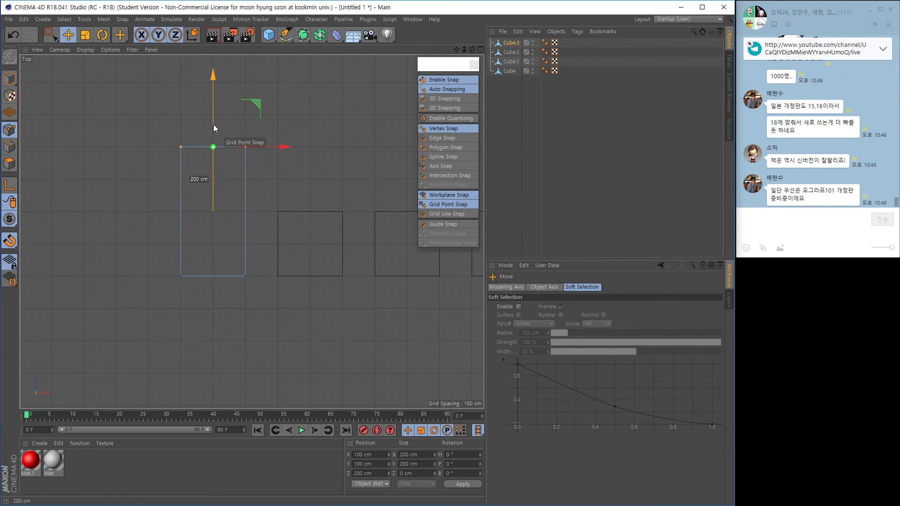
left_click_drag(215, 122, 207, 58)
middle_click(206, 196)
middle_click(192, 207)
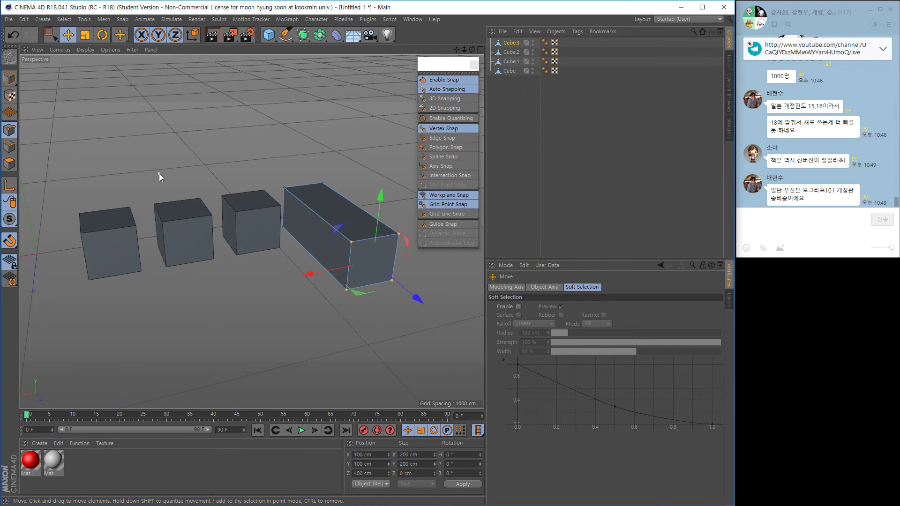
- Deselect the stretched cube and return to Model mode
right_click_drag(315, 281, 282, 284, "alt")
middle_click_drag(282, 284, 193, 254, "alt")
right_click_drag(233, 268, 255, 286, "alt")
left_click_drag(256, 286, 276, 307, "alt")
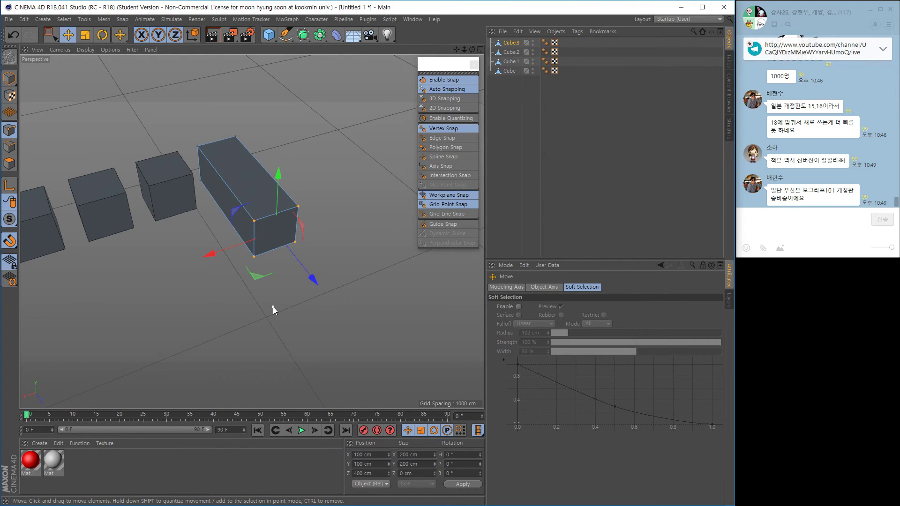
left_click(196, 279)
right_click_drag(293, 289, 274, 299, "alt")
left_click_drag(275, 300, 257, 287, "alt")
right_click_drag(257, 286, 304, 305, "alt")
middle_click_drag(303, 304, 289, 246, "alt")
left_click_drag(288, 246, 325, 266, "alt")
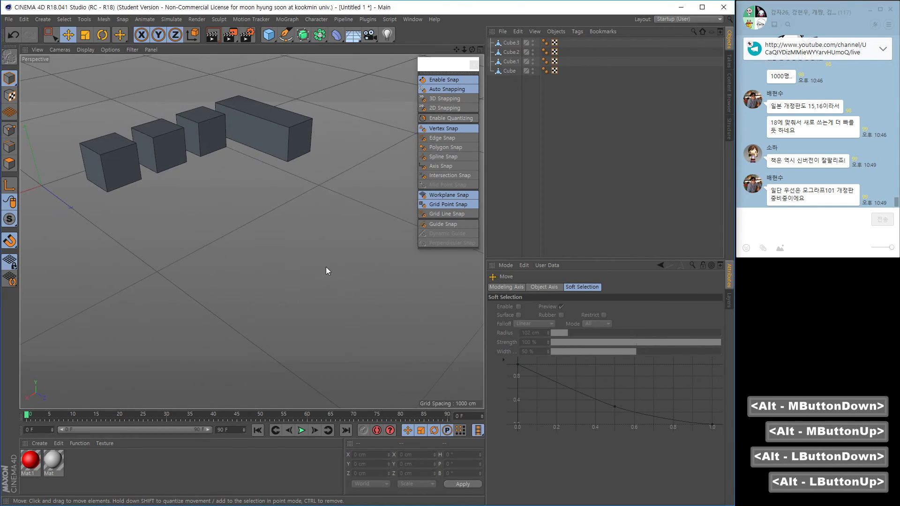
- Move the stretched cube across the ground plane to about X -1704, Z 526 cm and disable snapping
mouse_move(326, 266)
middle_mouse_down("alt")
mouse_move(253, 231)
mouse_move(317, 277)
middle_mouse_up("alt")
left_click_drag(329, 212, 332, 255)
left_click_drag(307, 254, 360, 230)
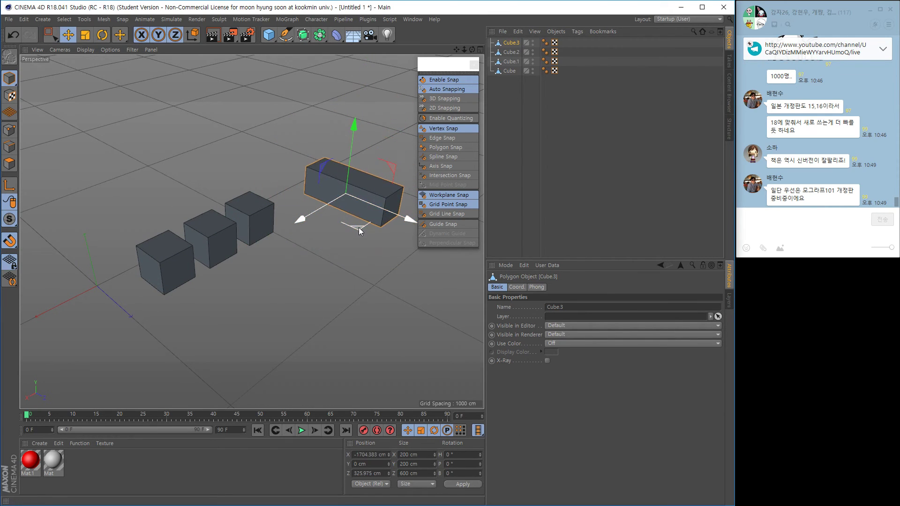
middle_click_drag(361, 231, 291, 274, "alt")
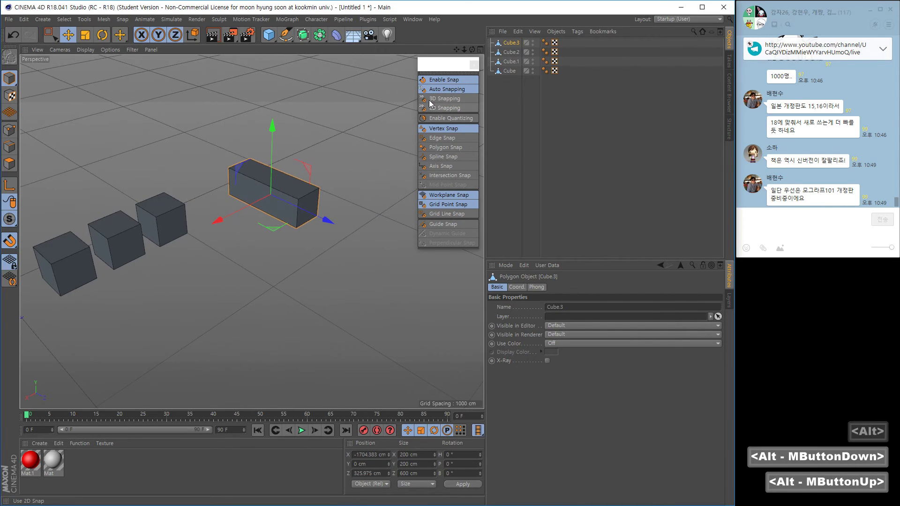
left_click(443, 79)
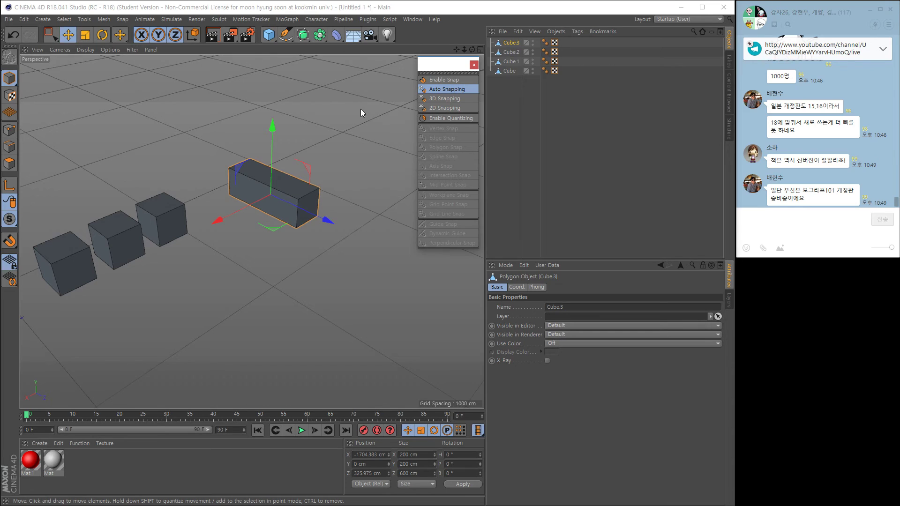
- Reposition the floating snapping palette and close it
left_click_drag(438, 65, 428, 76)
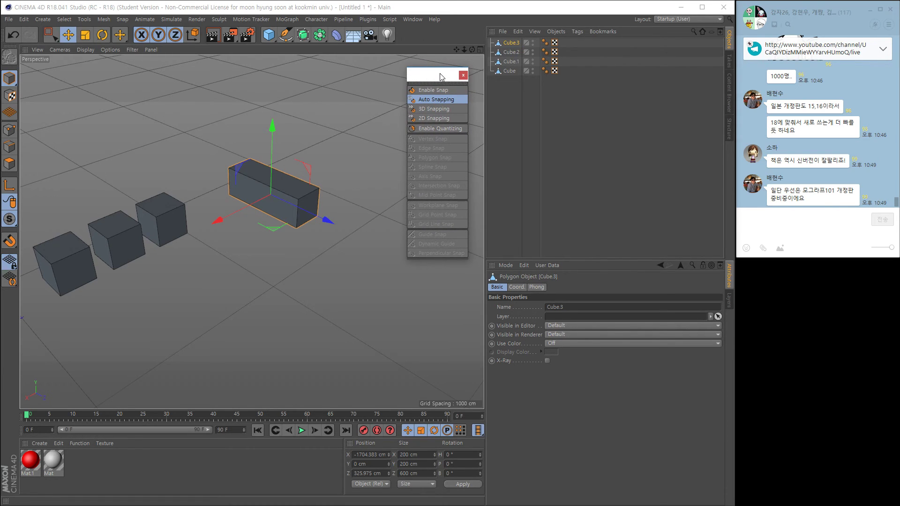
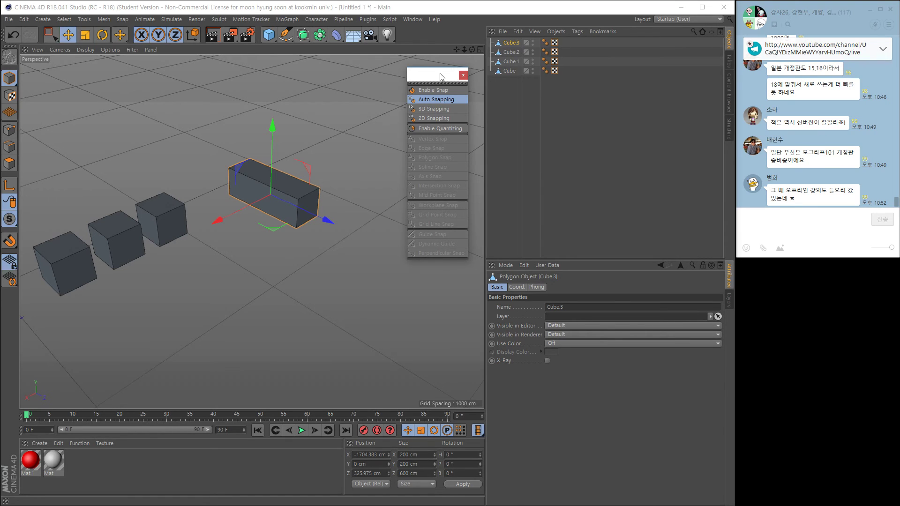
left_click_drag(439, 78, 439, 82)
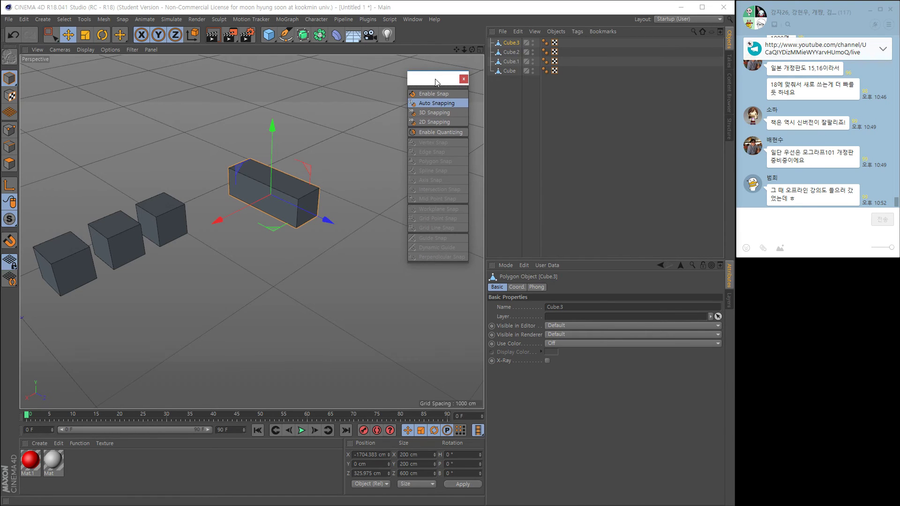
left_click(464, 79)
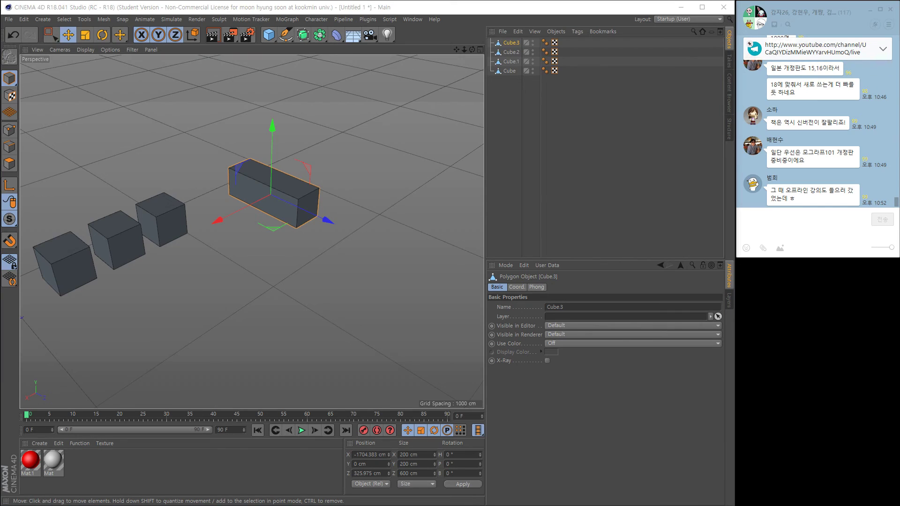
- Switch to the Evernote study notes, highlight the "Layer Manager" topic, and return to Cinema 4D
key("alt+Tab")
left_click(173, 386)
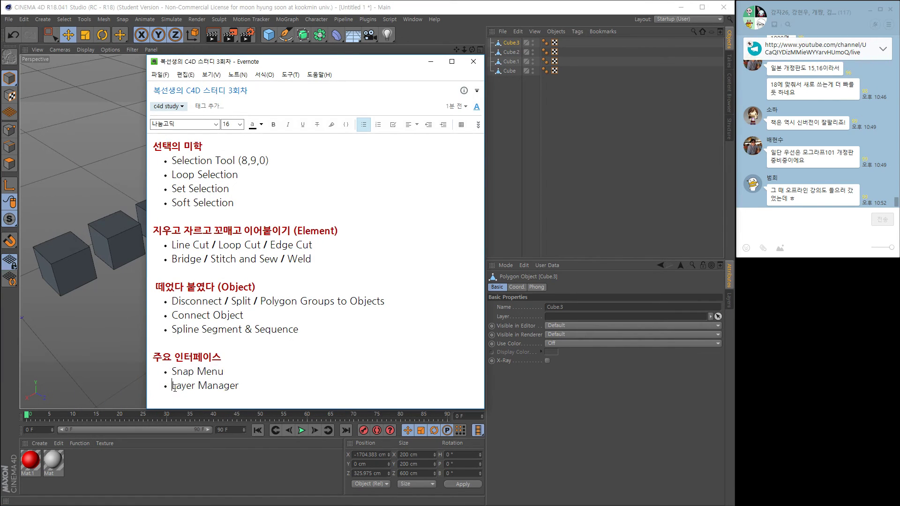
left_click_drag(174, 387, 239, 387)
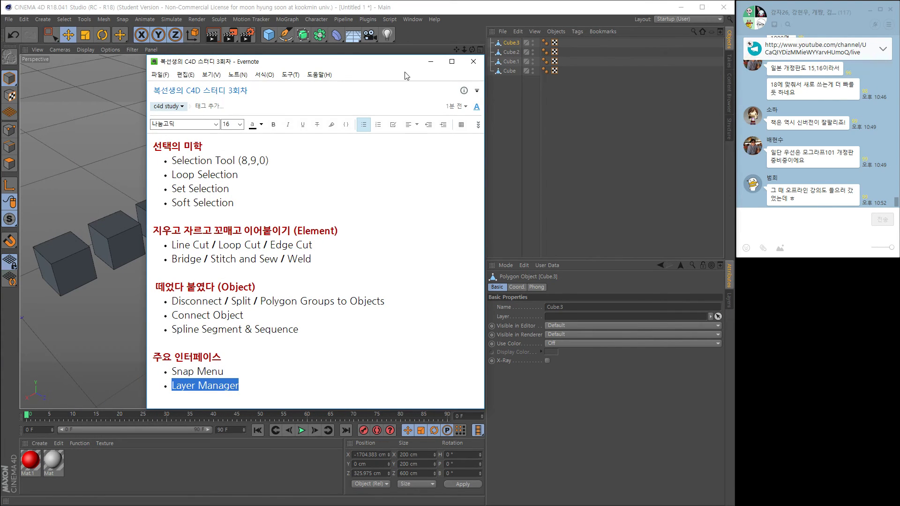
left_click(430, 62)
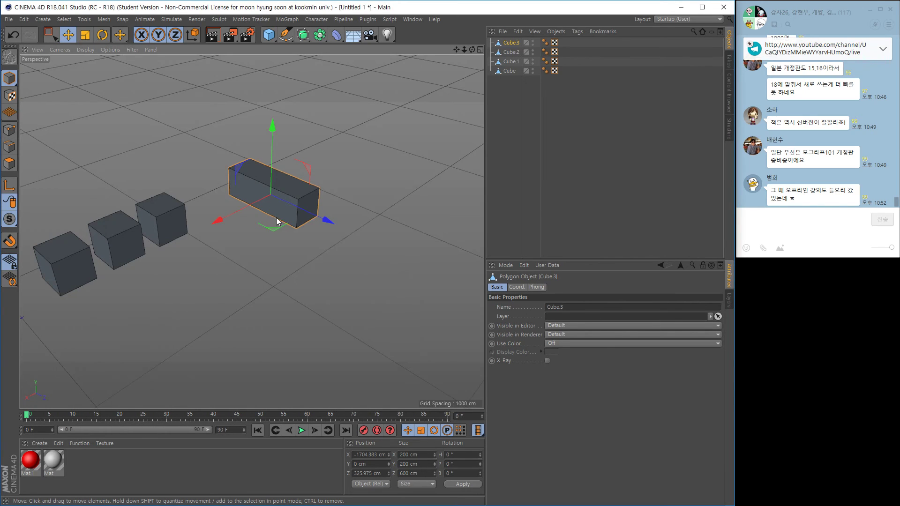
- Display the Layer Manager in place of the object attributes
right_click_drag(321, 240, 316, 238, "alt")
middle_click_drag(316, 238, 305, 236, "alt")
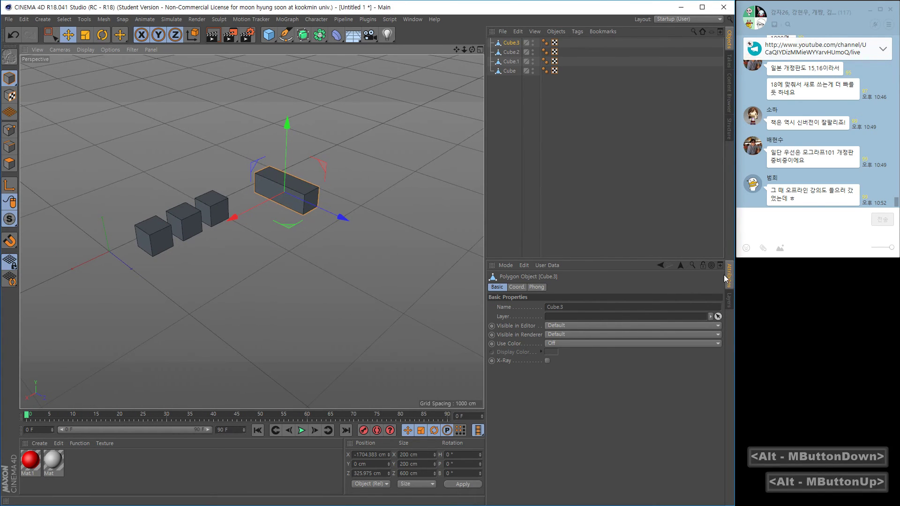
left_click(729, 300)
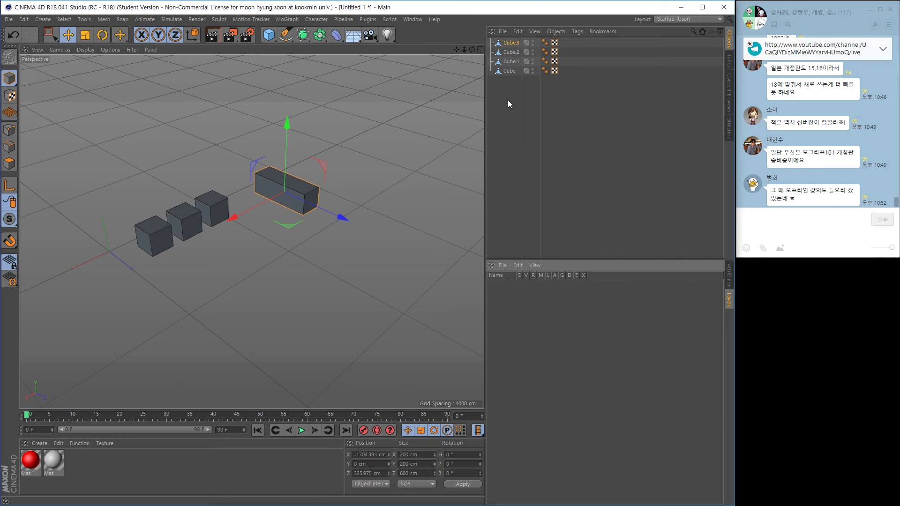
- Select all four cube objects and duplicate them along Z, placing the copies at about Z 1513 cm
left_click_drag(237, 236, 282, 252, "alt")
right_click_drag(281, 252, 232, 227, "alt")
middle_click_drag(233, 227, 293, 164, "alt")
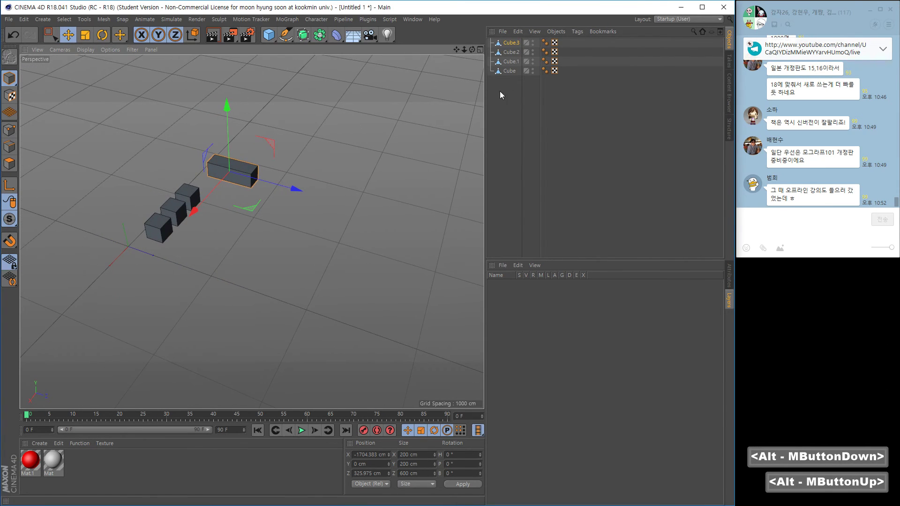
left_click_drag(501, 95, 504, 40)
left_click_drag(261, 218, 372, 240, "ctrl")
middle_click_drag(373, 240, 265, 208, "alt")
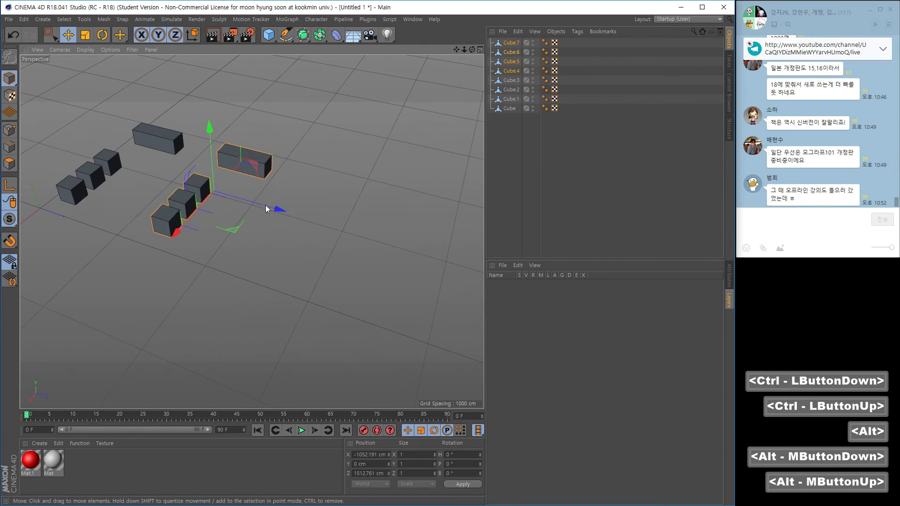
- Duplicate the copied set of four cubes once more along Z, to about Z 2736 cm
left_click_drag(266, 208, 285, 224, "alt")
middle_click_drag(295, 219, 307, 225, "alt")
right_click_drag(309, 226, 420, 130, "alt")
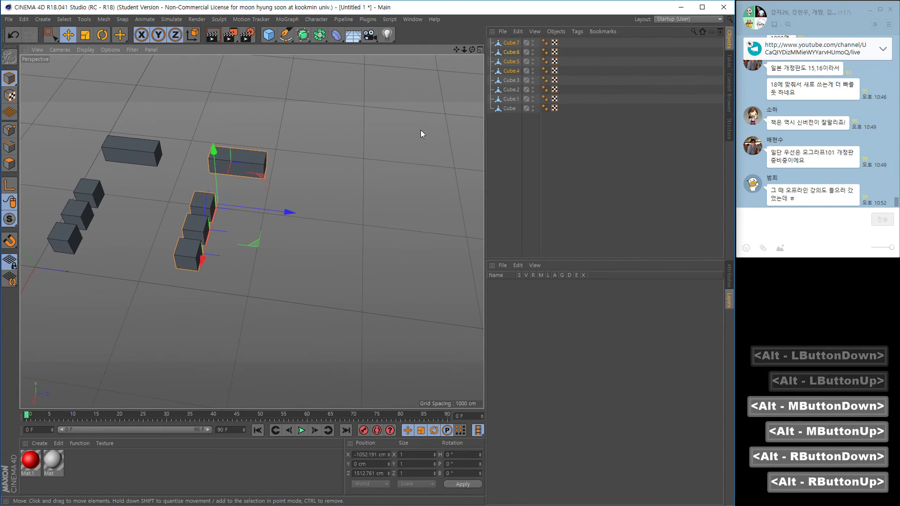
left_click_drag(274, 204, 402, 235, "alt")
right_click_drag(402, 234, 382, 274, "alt")
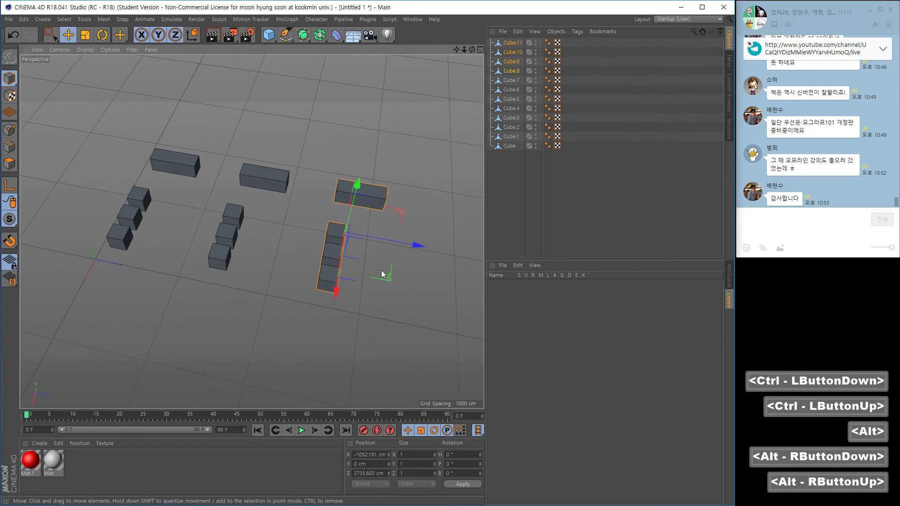
- Add a Null object, nest Cube.8 through Cube.11 inside it, and collapse the hierarchy
middle_click_drag(375, 264, 299, 250, "alt")
right_click_drag(299, 250, 311, 255, "alt")
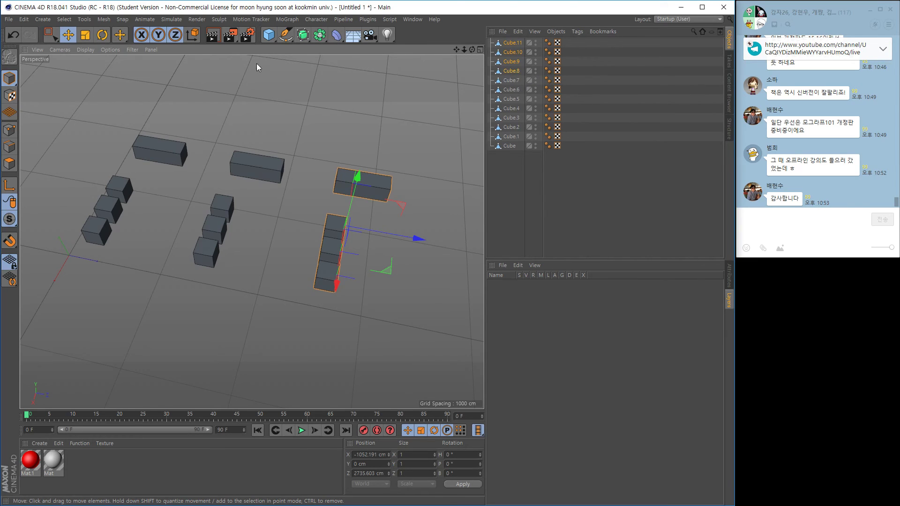
left_click(265, 40)
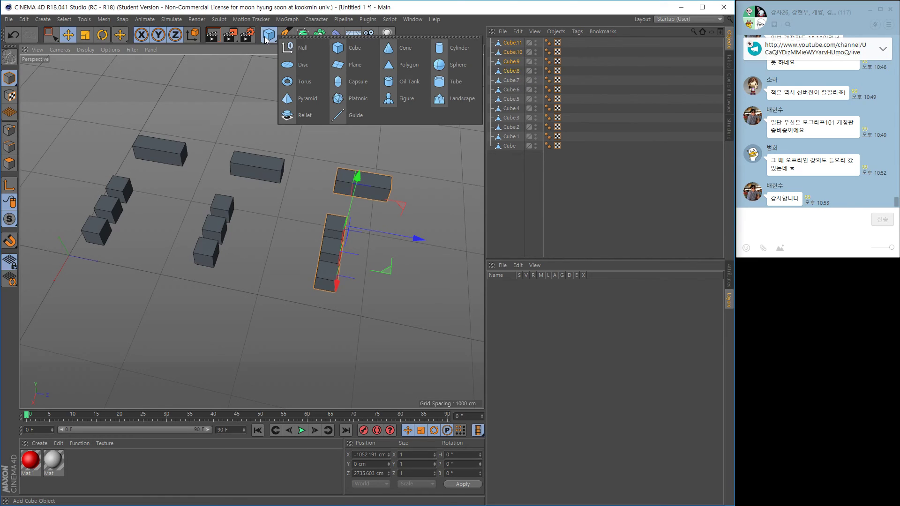
left_click(292, 54)
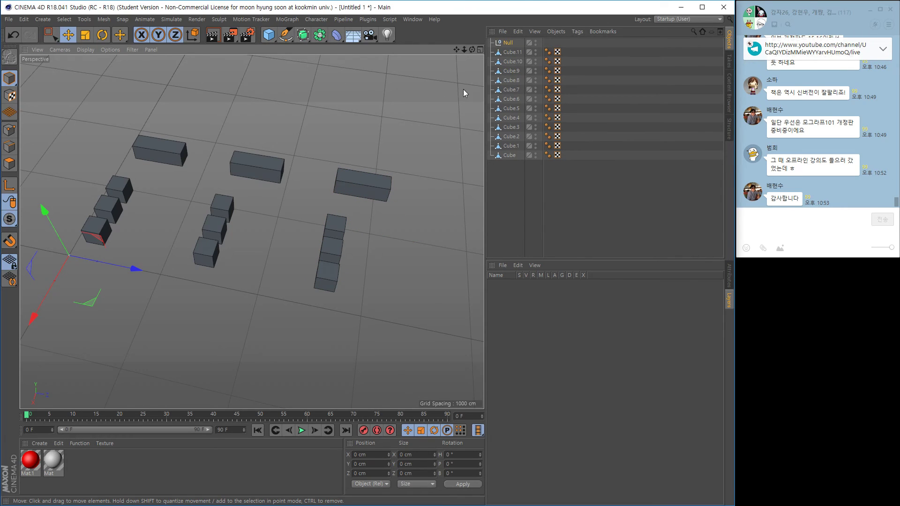
left_click(508, 54)
left_click(511, 81, "shift")
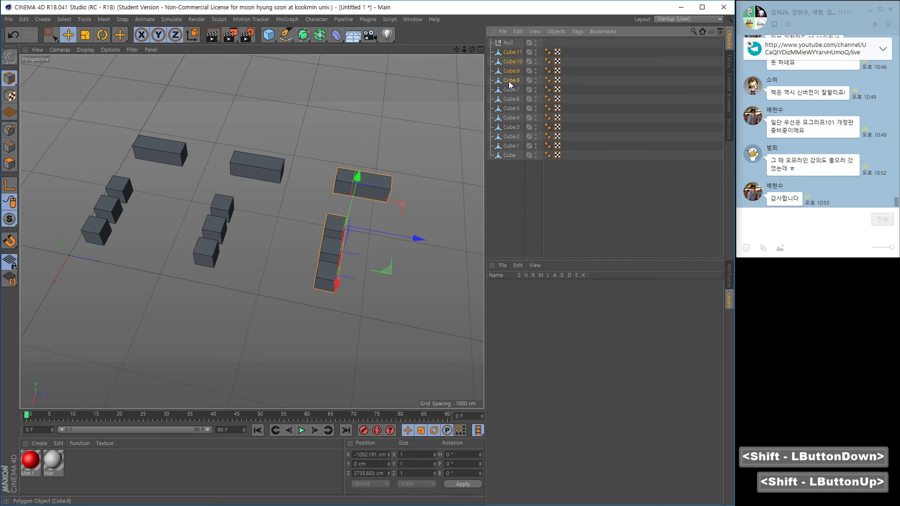
left_click_drag(511, 63, 506, 44)
left_click(506, 43)
left_click(490, 43)
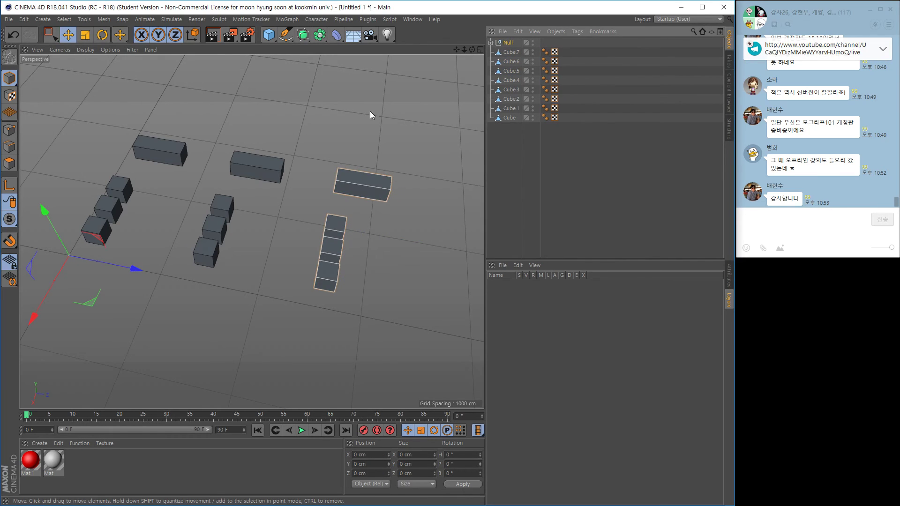
- Try moving the Null group across the ground plane, and undo the move
right_click_drag(135, 278, 100, 281, "alt")
left_click_drag(107, 309, 133, 326)
key("ctrl+z")
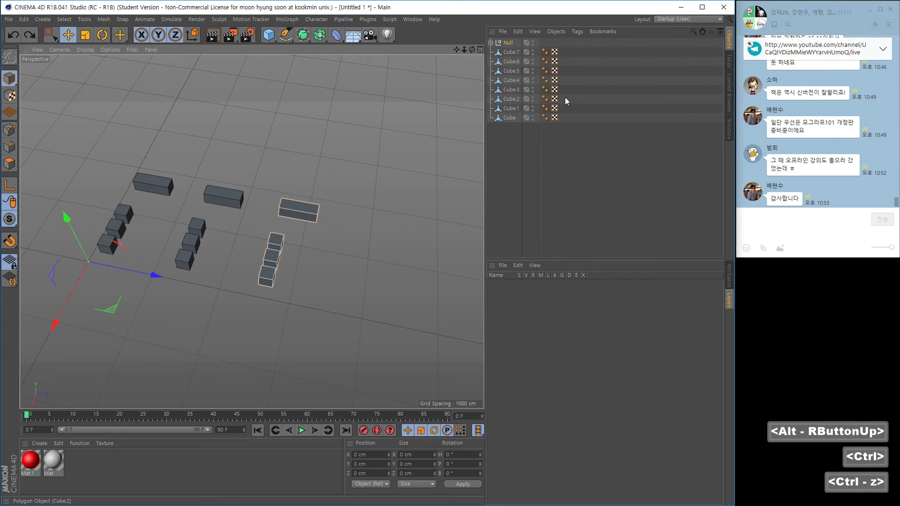
- Group Cube.4 through Cube.7 under a new null, and expand and collapse it to check its children
left_click(507, 80, "shift")
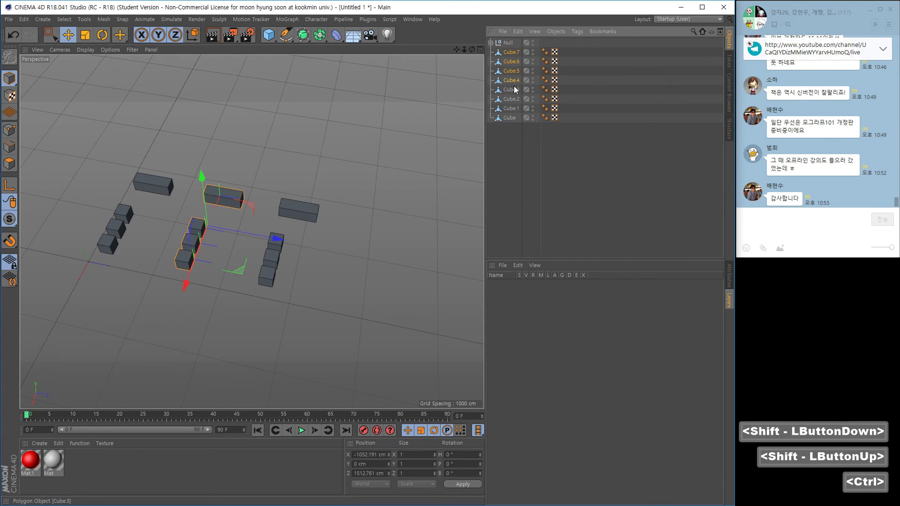
key("ctrl+g")
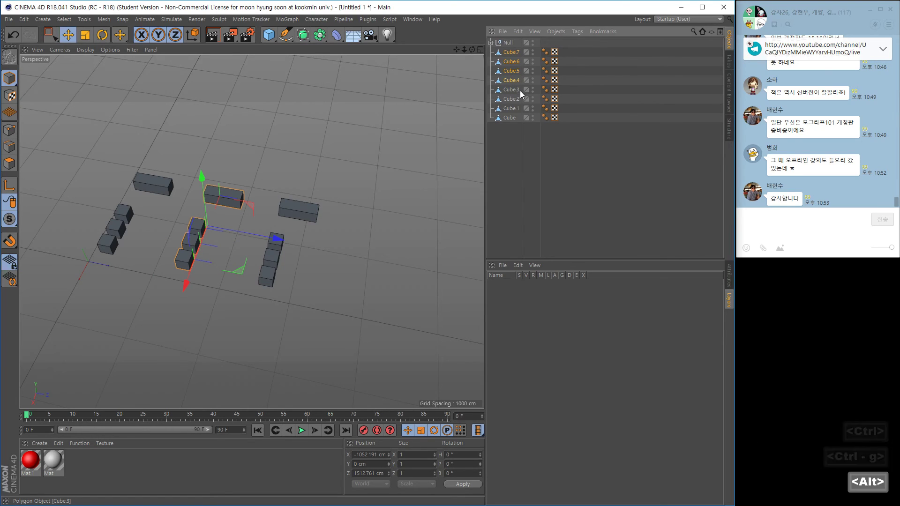
key("alt+g")
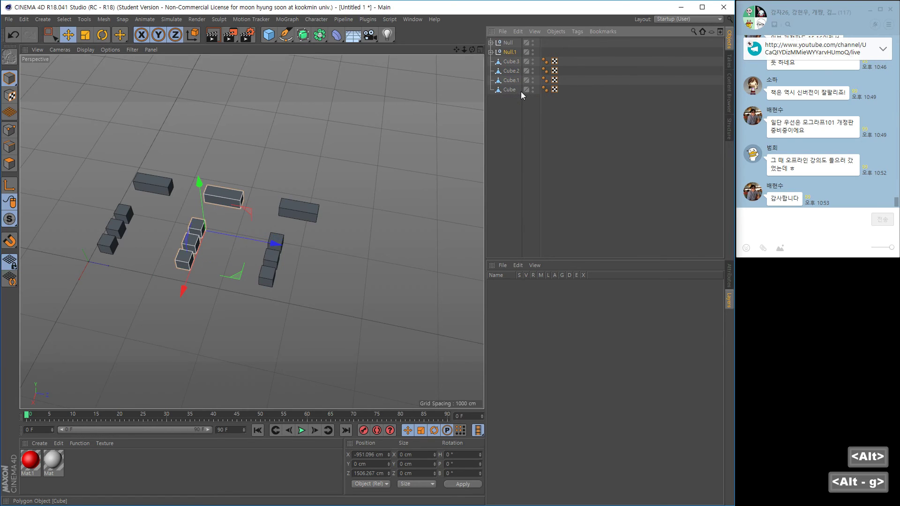
left_click(490, 52)
left_click(490, 53)
left_click(491, 52)
left_click(493, 58)
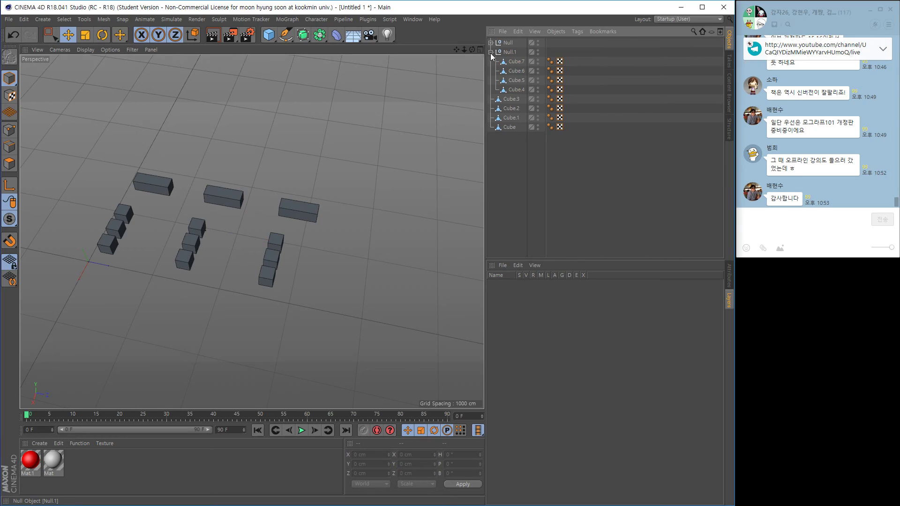
left_click(490, 53)
- Group the remaining objects Cube through Cube.3 under a null, and select the other two groups in turn to check them
left_click(511, 62)
left_click(508, 90, "shift")
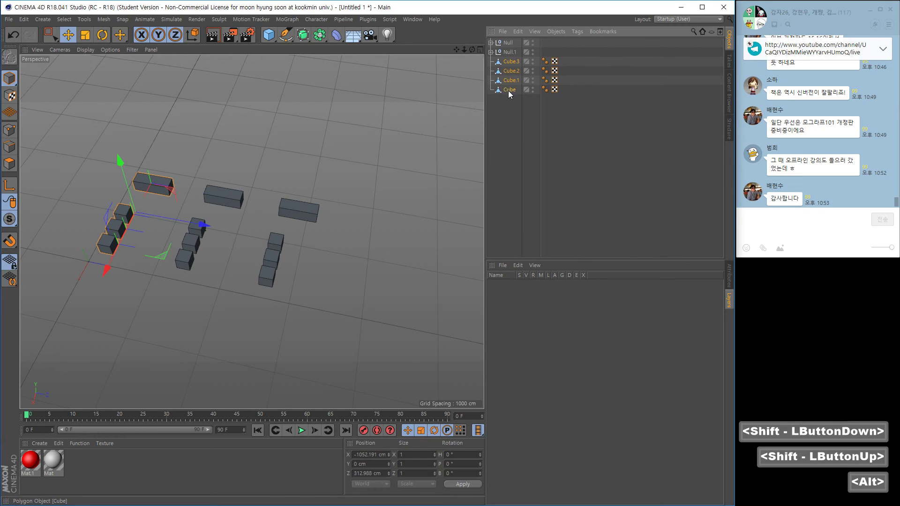
key("alt+g")
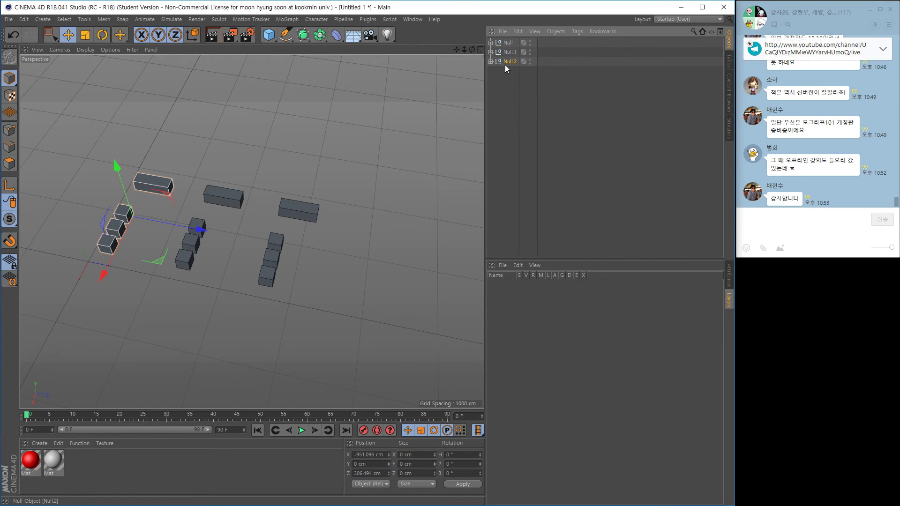
left_click(506, 52)
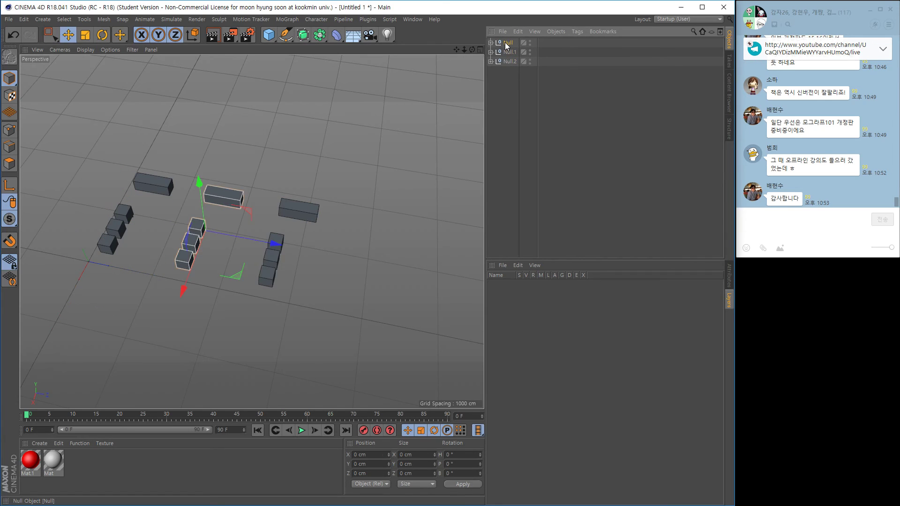
left_click(504, 43)
- Expand the Null group and add it with Cube.8 through Cube.11 to a new layer
right_click_drag(345, 255, 326, 255, "alt")
middle_click_drag(327, 256, 336, 255, "alt")
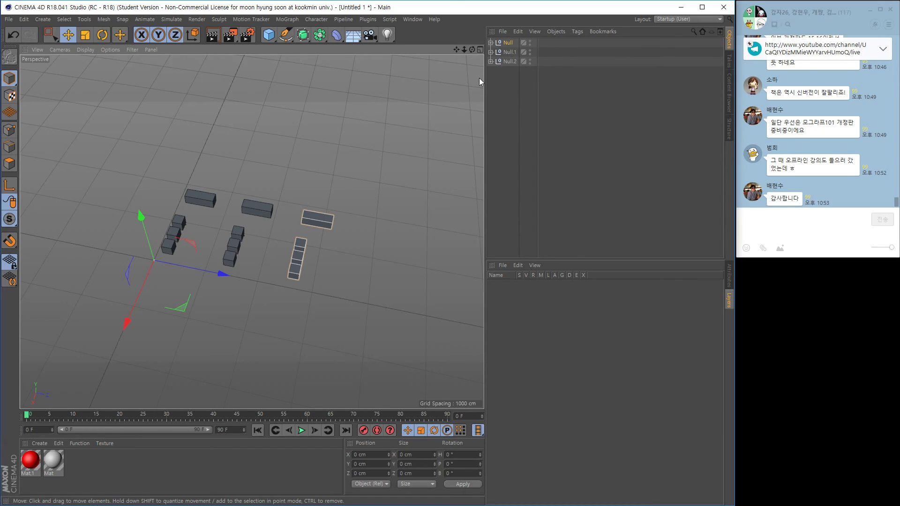
left_click(491, 42)
left_click(512, 81, "shift")
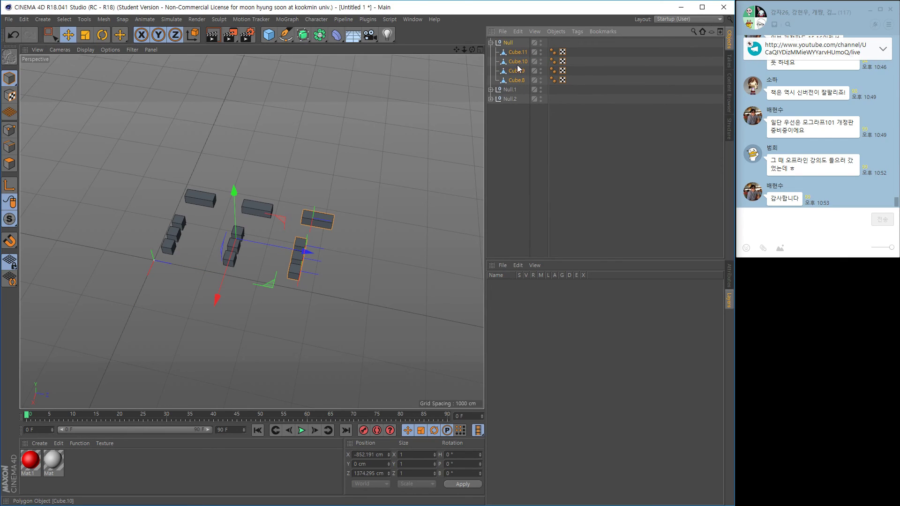
right_click(519, 80)
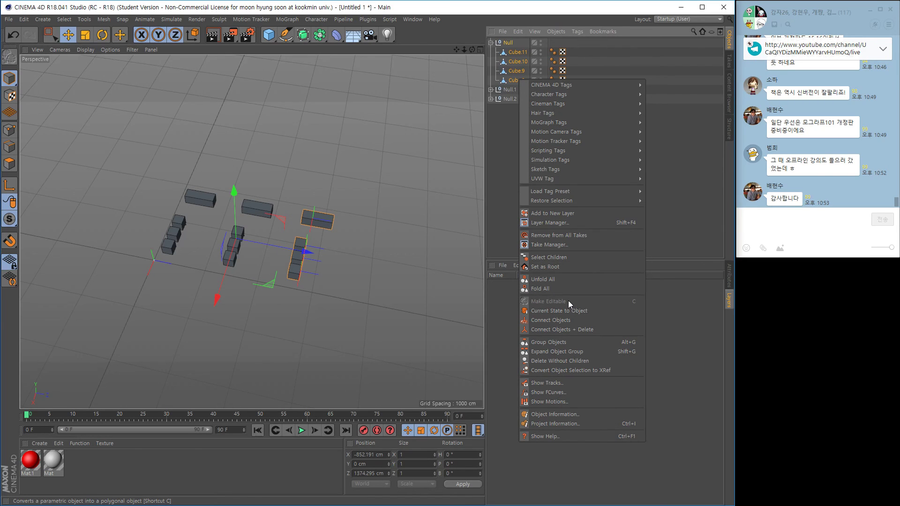
left_click(552, 214)
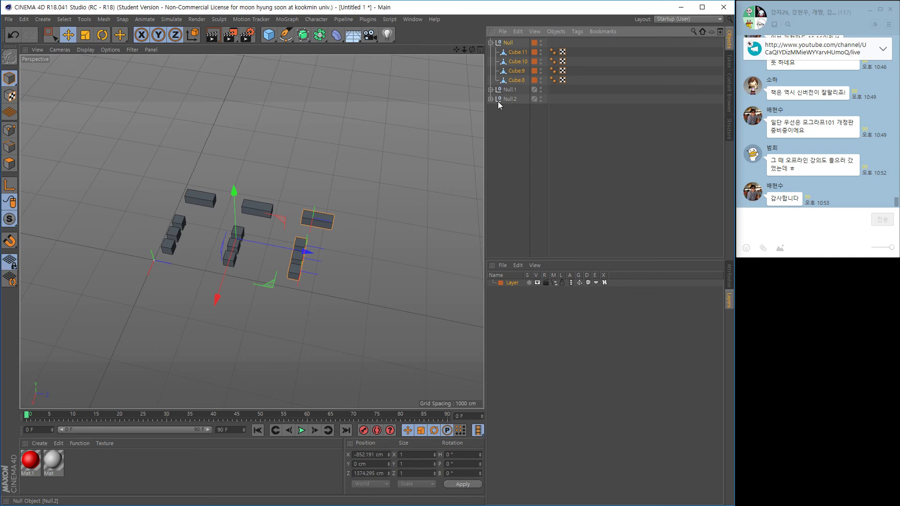
- Expand the Null.1 group and add it with Cube.4 through Cube.7 to a new layer
left_click(490, 90)
left_click(508, 89)
left_click(514, 128, "shift")
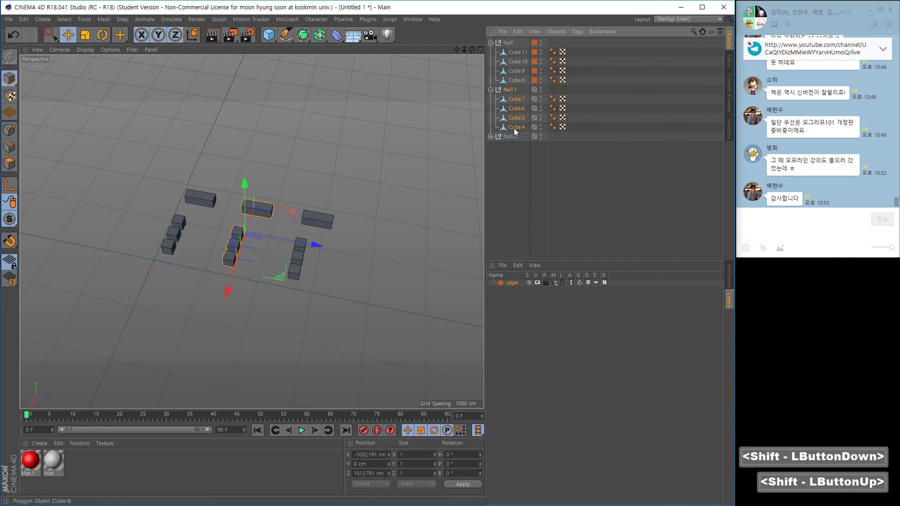
right_click(514, 128)
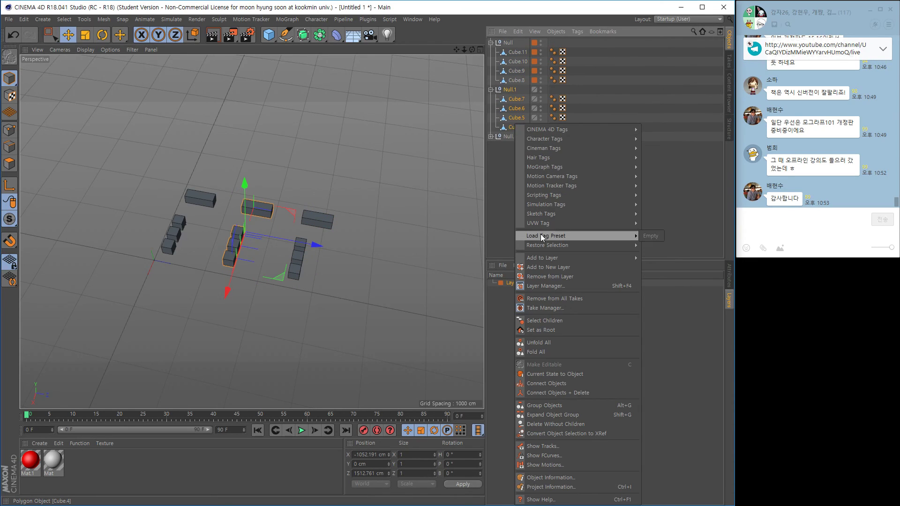
left_click(504, 46)
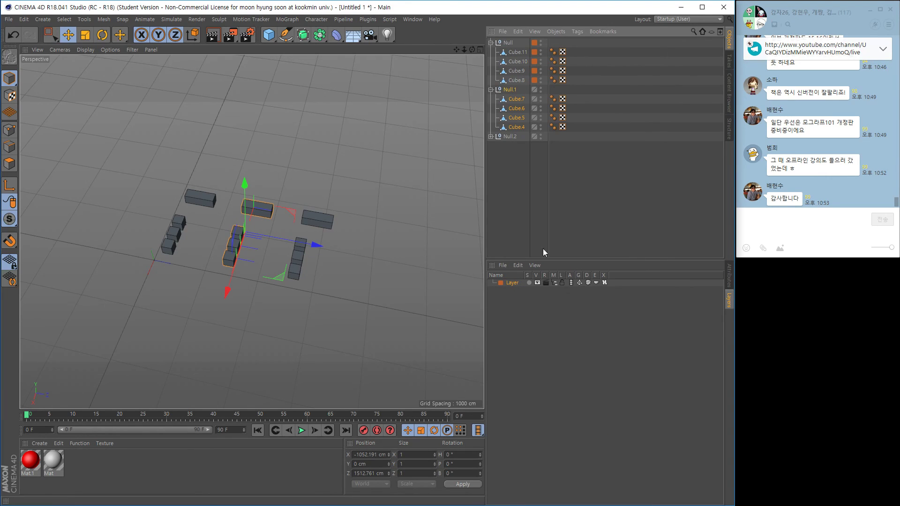
left_click(507, 89)
left_click(514, 127, "shift")
right_click(513, 128)
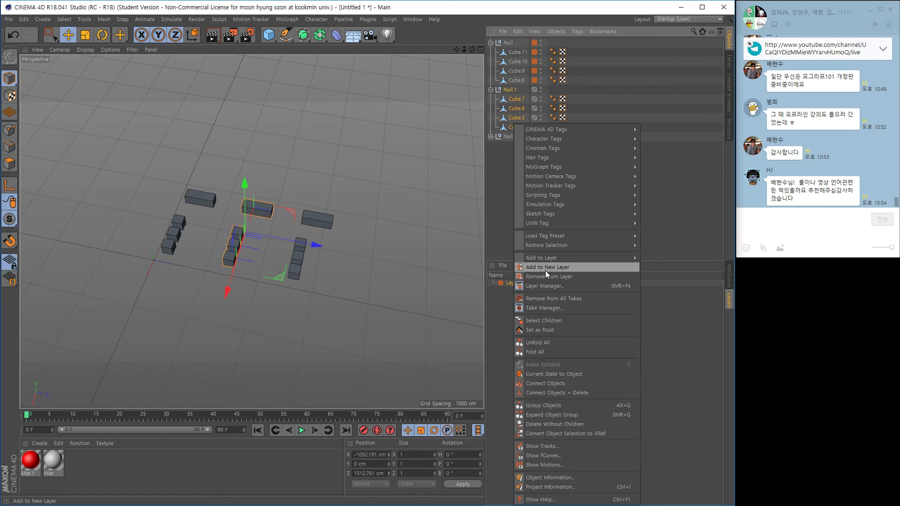
mouse_move(554, 258)
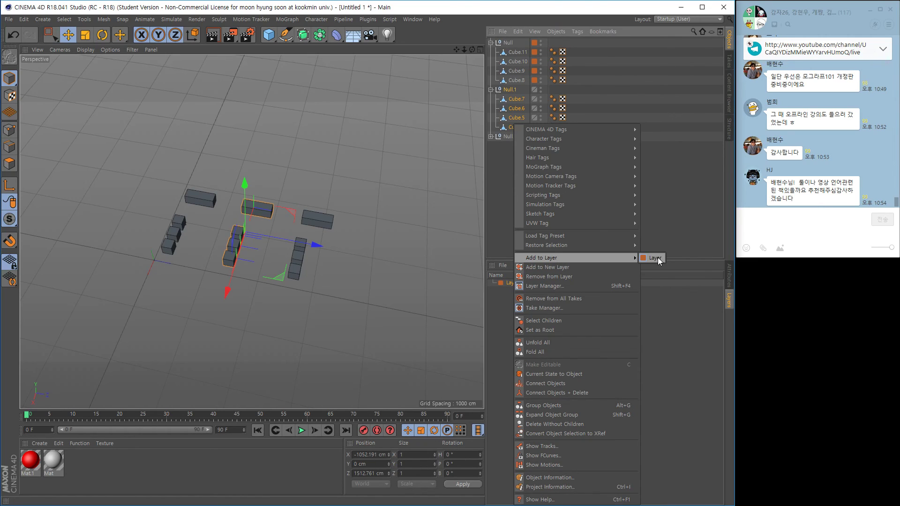
left_click(594, 271)
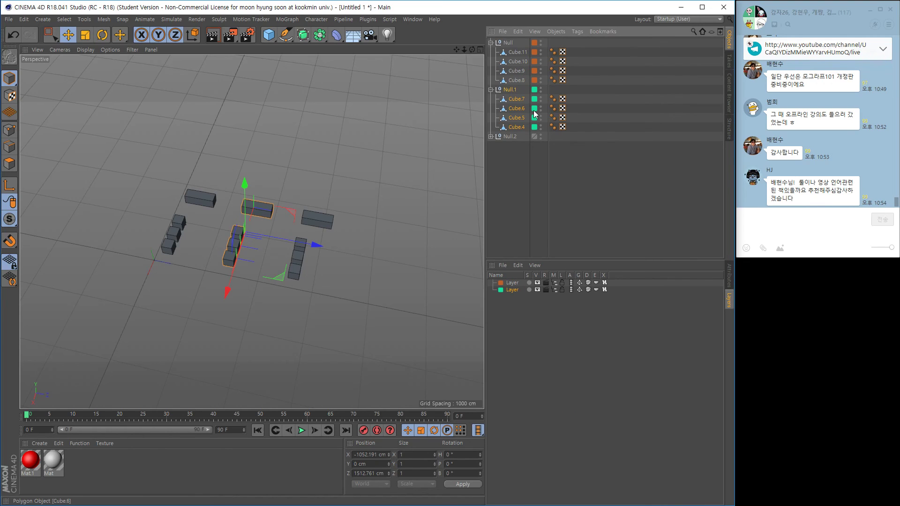
left_click(512, 284)
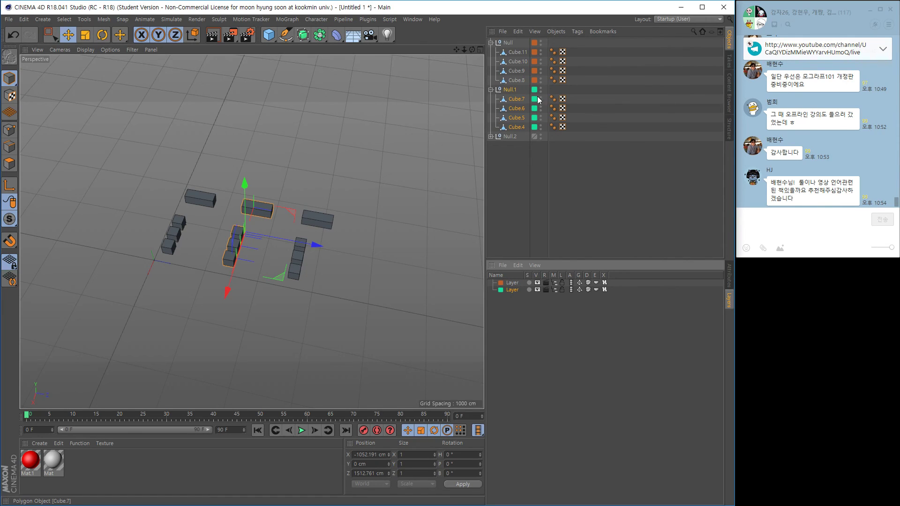
- Expand the Null.2 group and add it with Cube through Cube.3 to a new layer
left_click(490, 137)
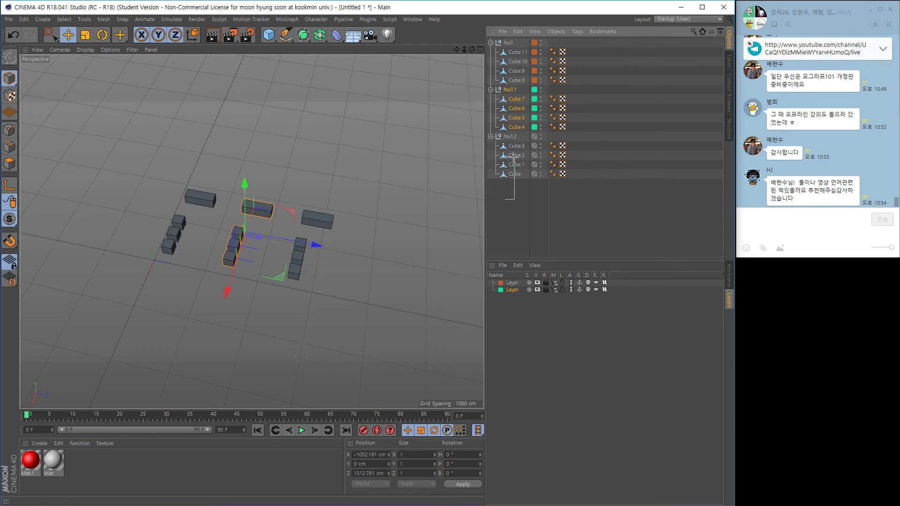
left_click(515, 137)
right_click(515, 173)
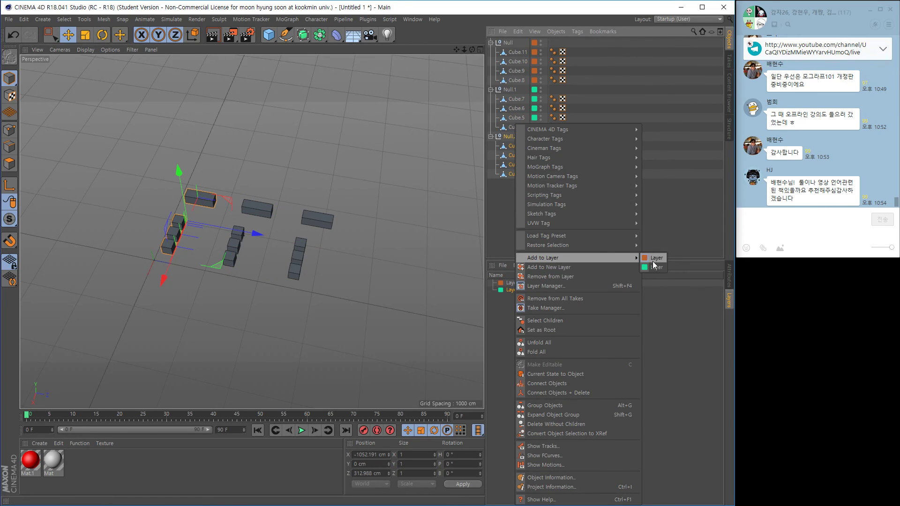
left_click(596, 267)
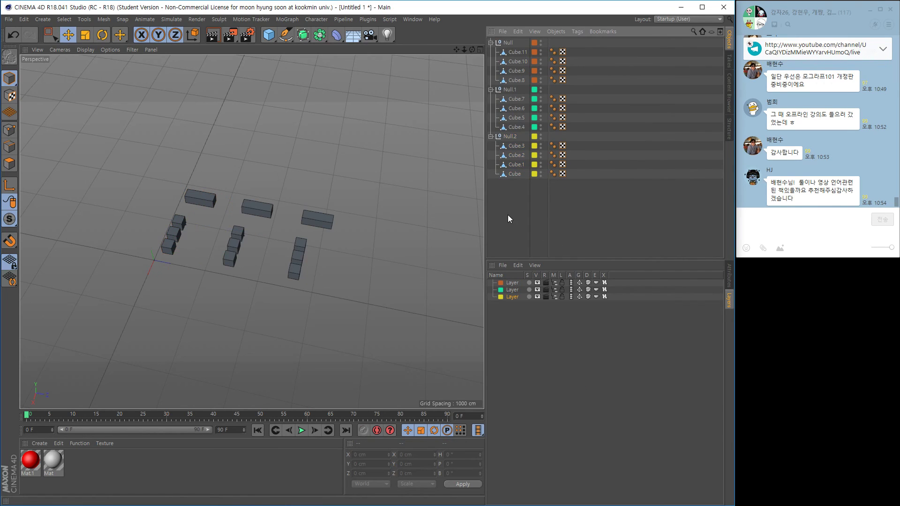
- Select the Null.2 group, hide the yellow layer in the viewport, and render the view to check it
left_click(509, 136)
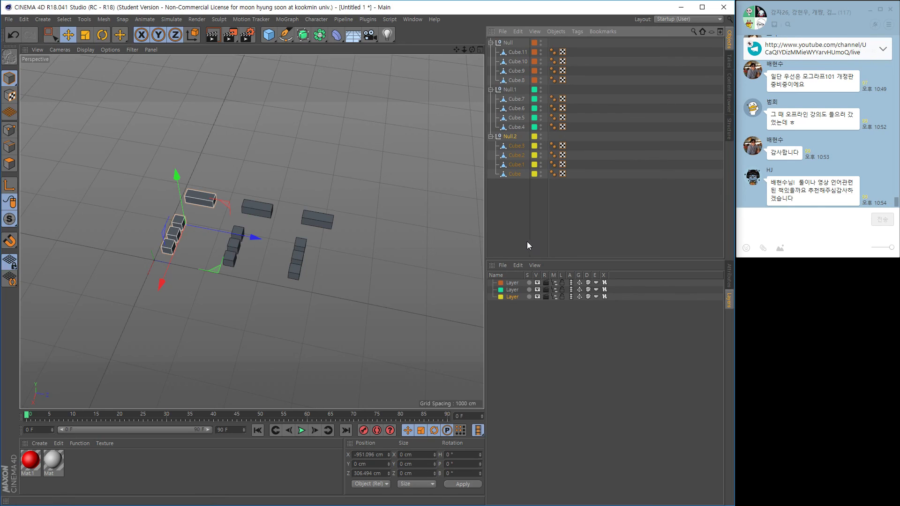
left_click(510, 298)
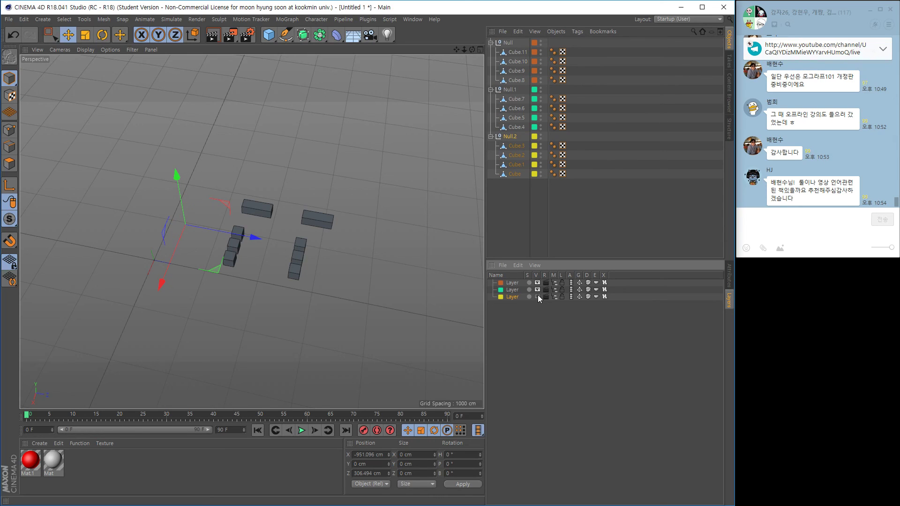
key("ctrl+r")
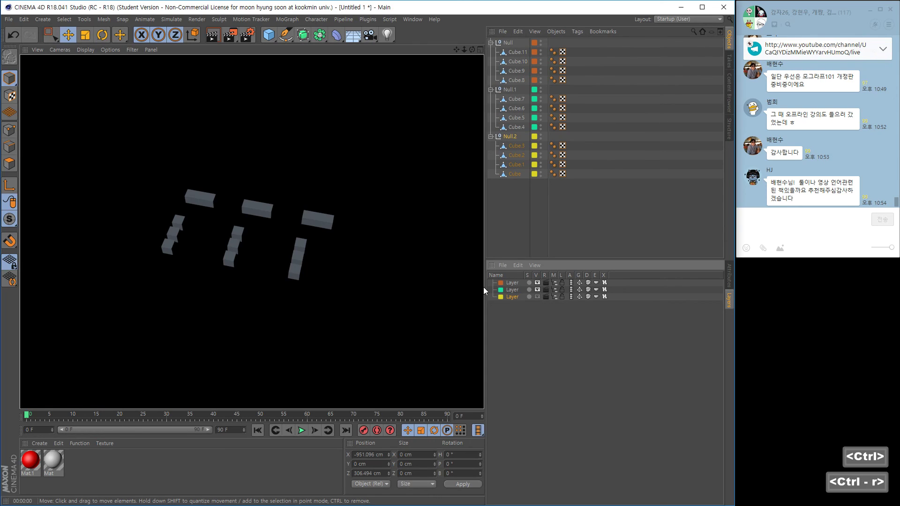
- Exclude the yellow layer from rendering, test it with a view render, and restore the layer's render and viewport visibility
left_click(545, 296)
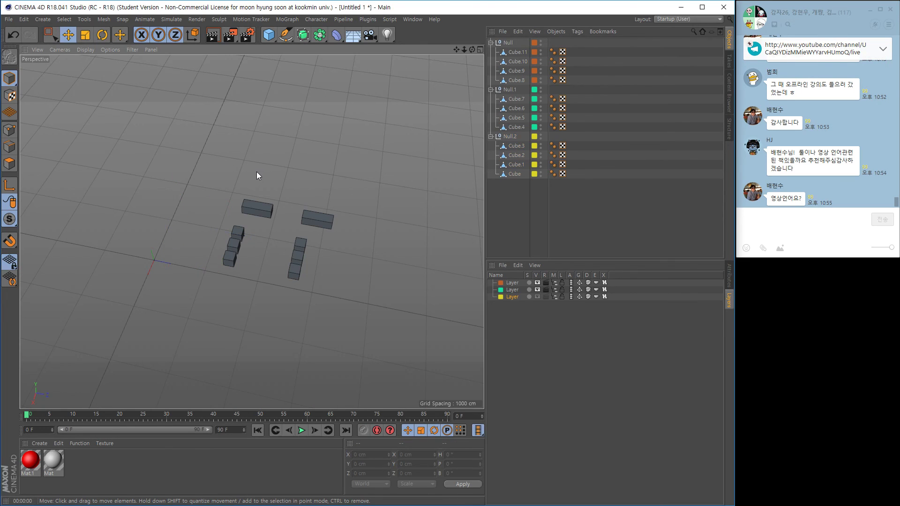
key("ctrl+t")
key("ctrl+r")
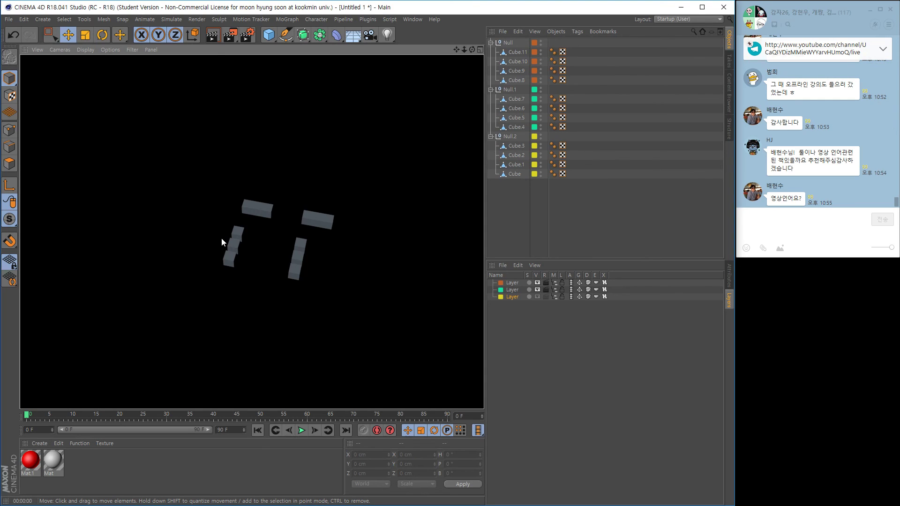
left_click(545, 298)
left_click(537, 296)
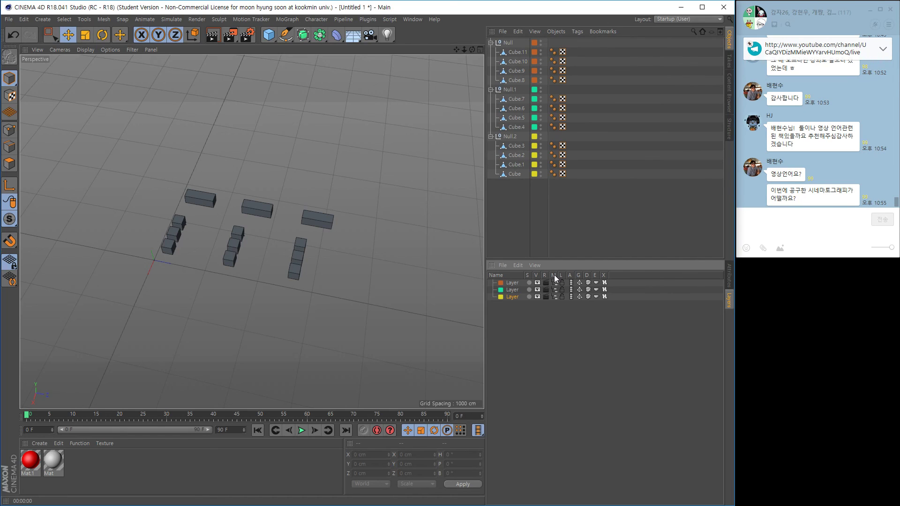
- Repeatedly hide and show the yellow layer's objects in the Object Manager, leaving them shown
left_click(554, 296)
left_click(555, 296)
left_click(555, 296)
left_click(555, 297)
left_click(555, 296)
left_click(555, 297)
left_click(554, 296)
left_click(555, 296)
left_click(555, 296)
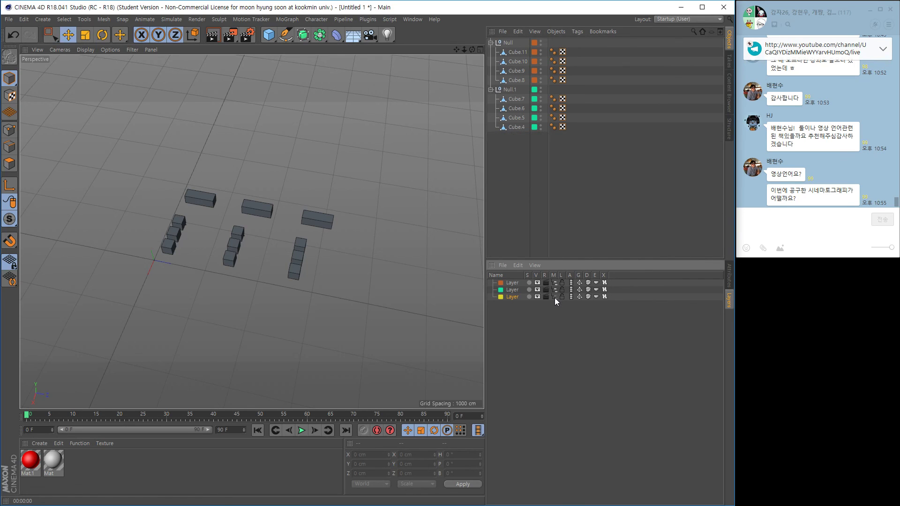
left_click(554, 296)
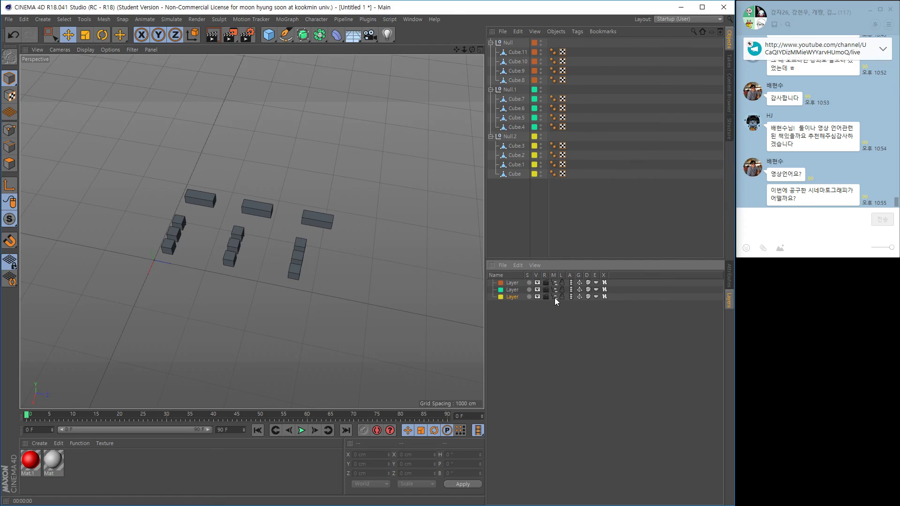
- Switch solo mode for the yellow layer on and off several times, leaving it off
left_click(529, 296)
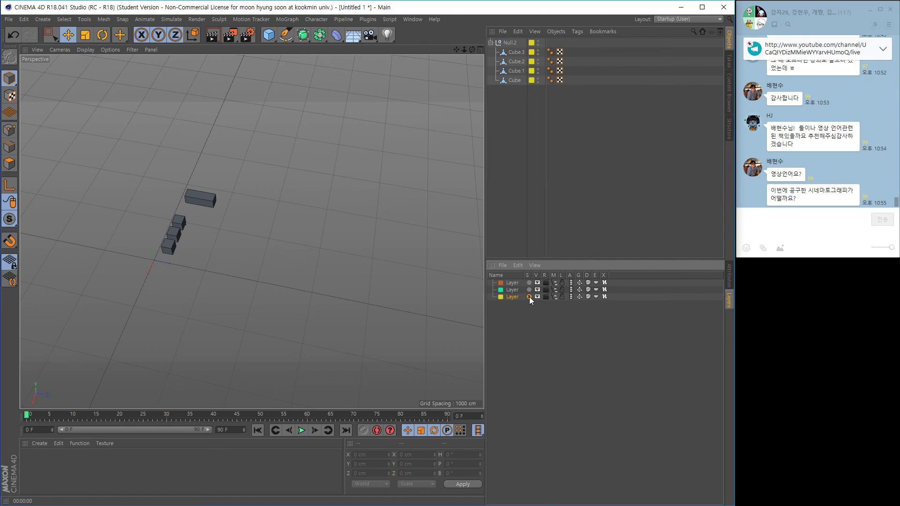
left_click(528, 297)
left_click(529, 297)
left_click(529, 296)
left_click(529, 297)
left_click(529, 297)
left_click(529, 296)
left_click(528, 296)
left_click(529, 296)
left_click(529, 296)
- Solo the green layer and the orange layer in turn, switching each solo back off
left_click(530, 289)
left_click(530, 290)
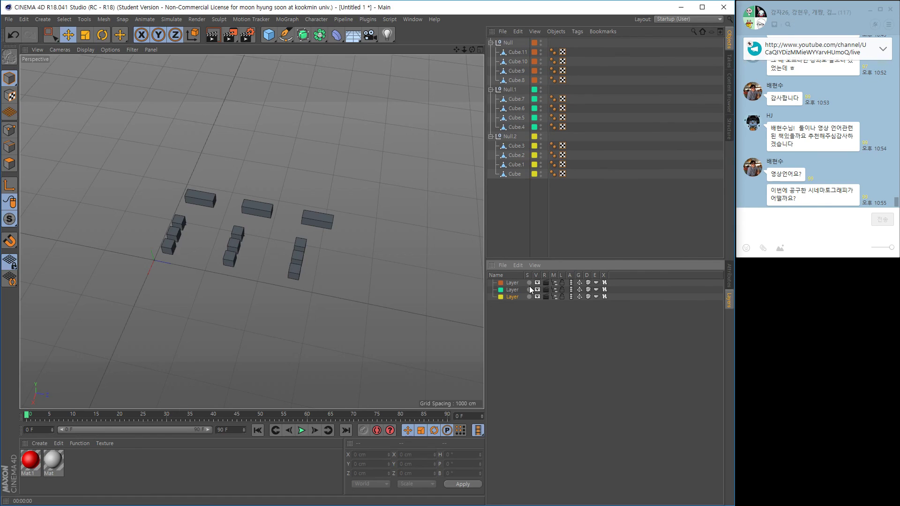
left_click(528, 283)
left_click(528, 282)
- Select the objects of all three groups, and reduce the selection to Null.2 with its cubes and the matching yellow layer
left_click_drag(522, 198, 516, 47)
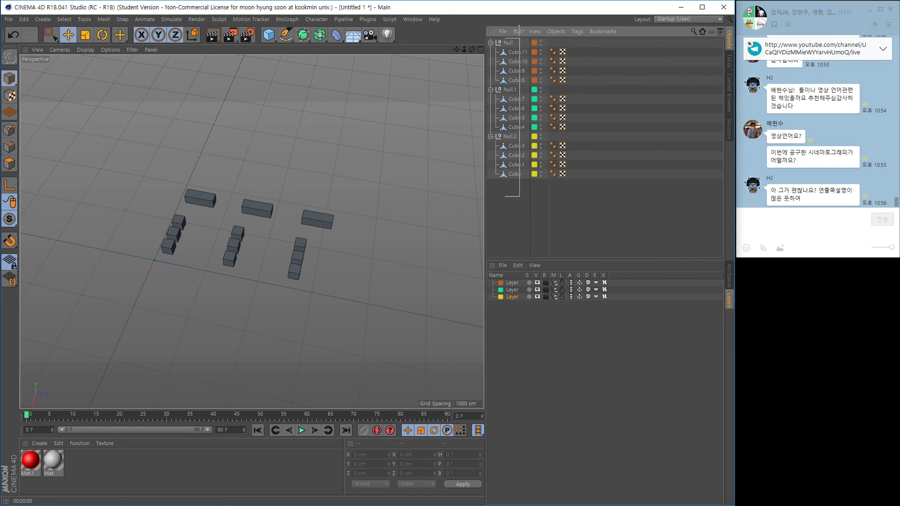
left_click_drag(509, 204, 528, 39)
left_click(505, 198)
left_click_drag(493, 193, 521, 135)
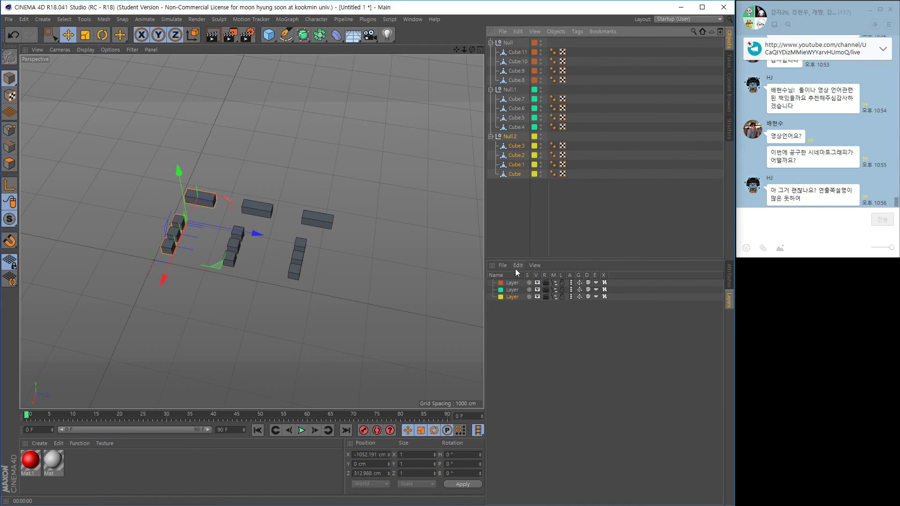
left_click(508, 296)
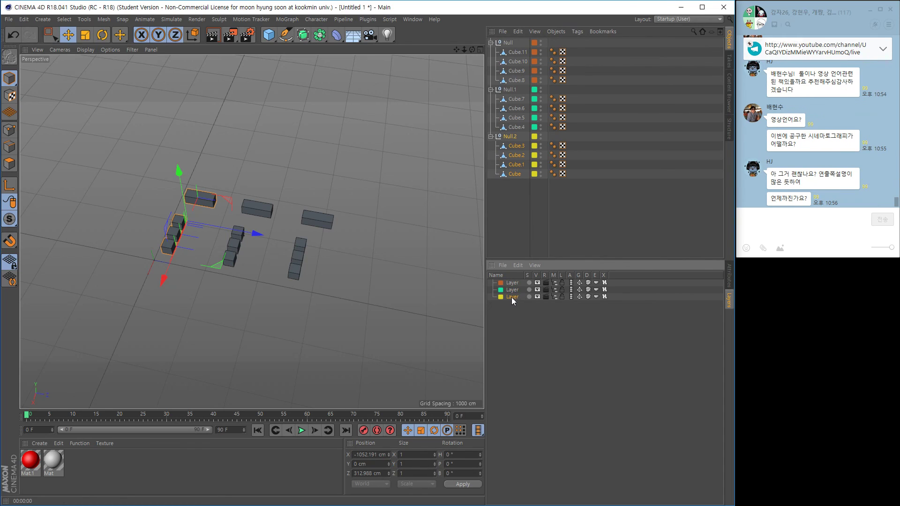
left_click_drag(490, 206, 525, 135)
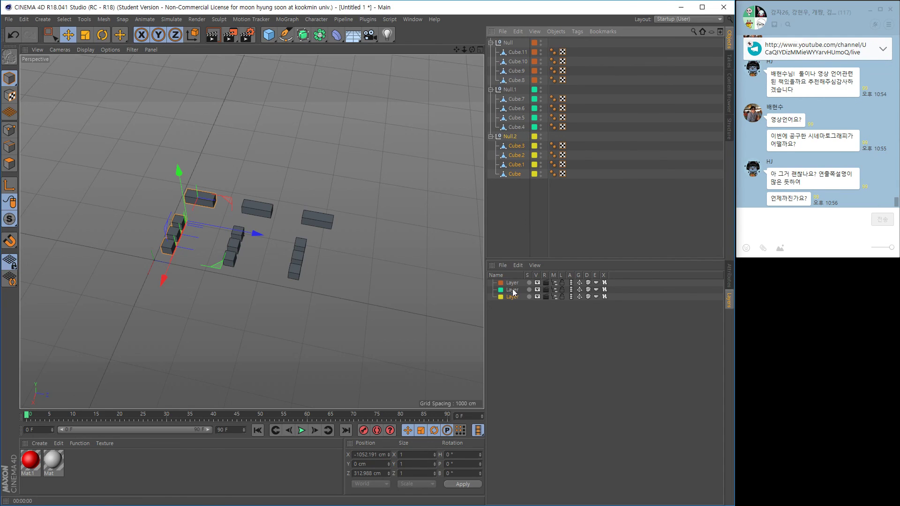
- Toggle the yellow layer's viewport visibility and its Object Manager visibility off and back on
left_click(537, 297)
left_click(537, 297)
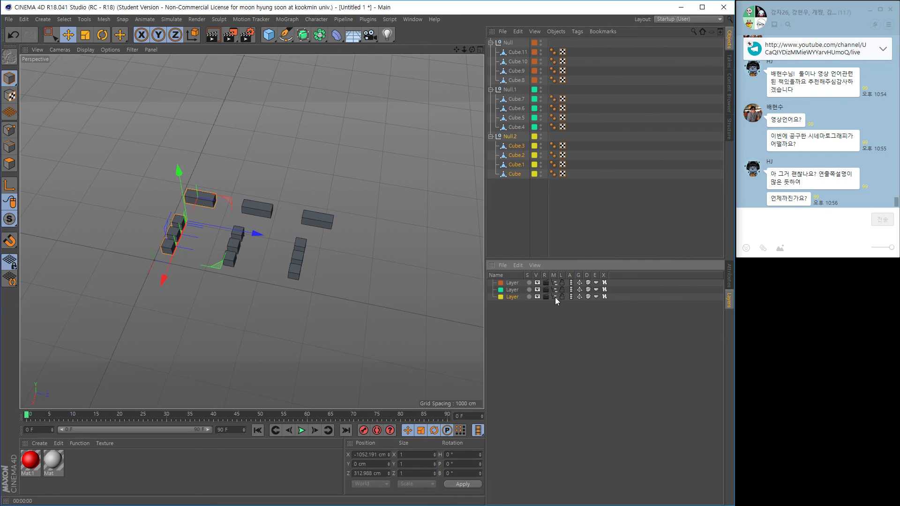
left_click(554, 297)
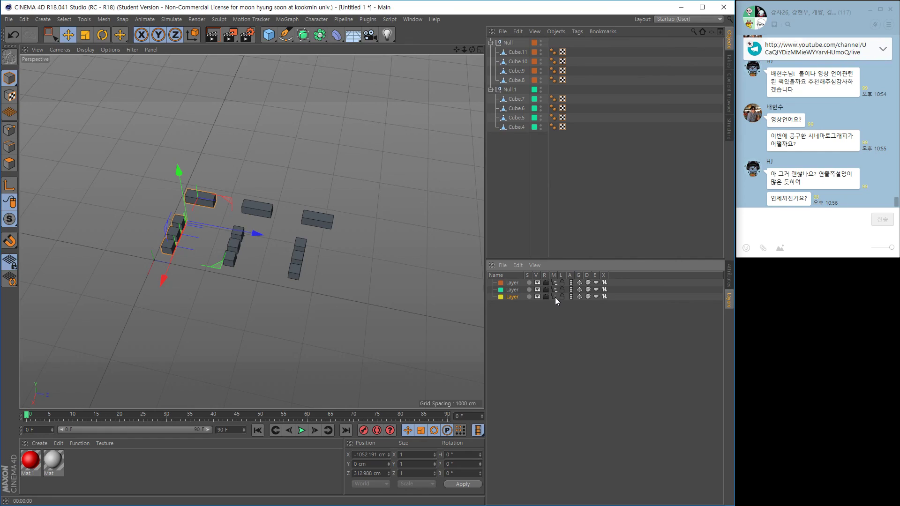
left_click(554, 297)
left_click(554, 297)
left_click(555, 297)
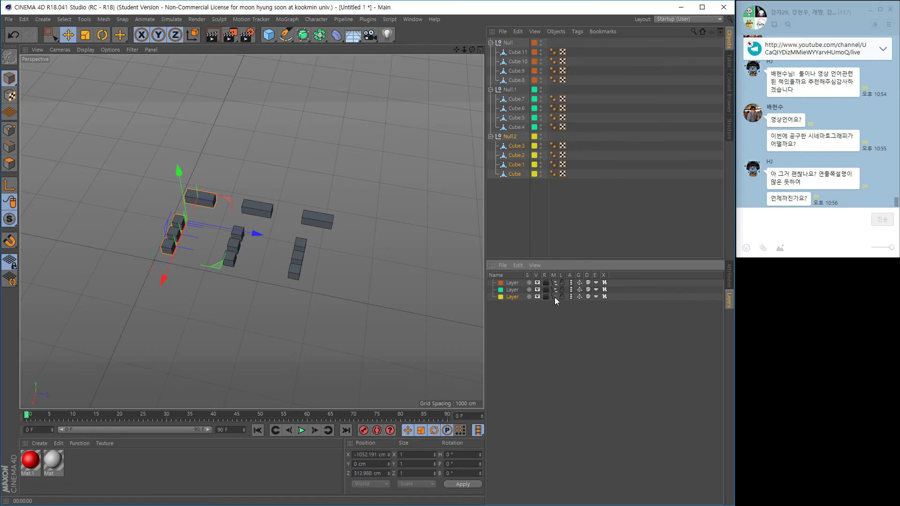
left_click(554, 298)
left_click(555, 297)
left_click(552, 297)
left_click(553, 297)
- Demonstrate isolating the selected Null.2 group by toggling solo on the yellow layer, leaving solo off
left_click(529, 297)
left_click(529, 297)
left_click(529, 297)
left_click(528, 297)
left_click(528, 297)
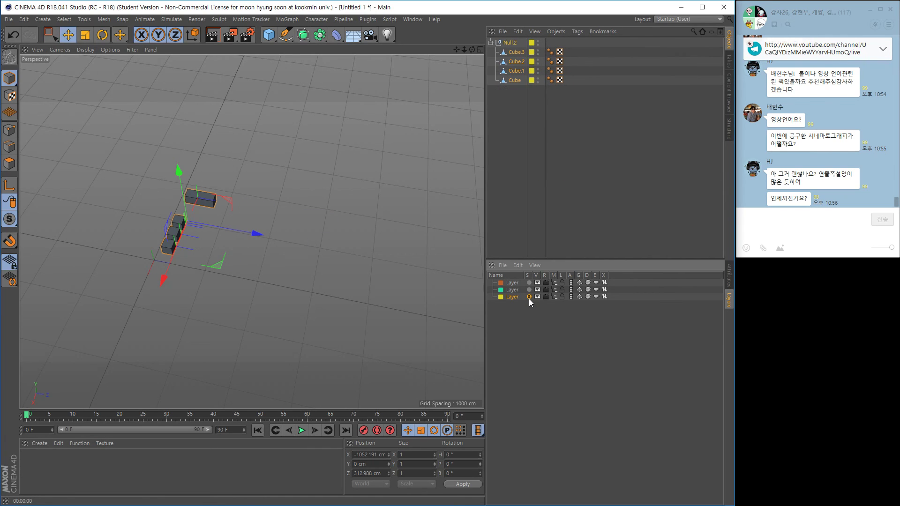
left_click(528, 298)
left_click(528, 299)
left_click(527, 299)
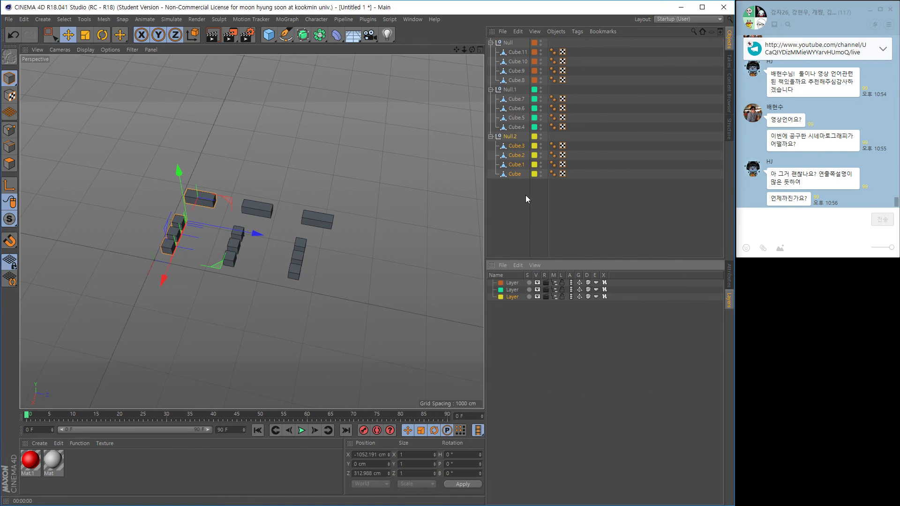
- Select every object in the three groups together, and clear the selection
left_click_drag(524, 192, 514, 38)
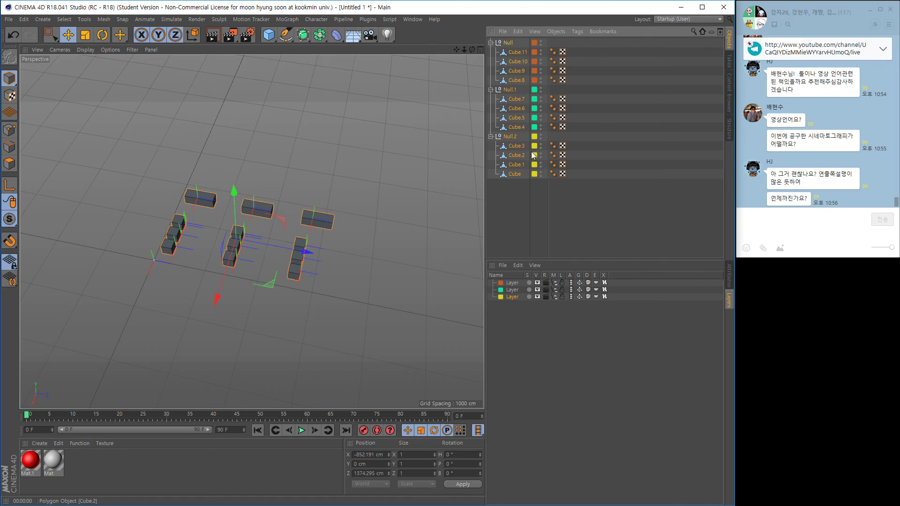
left_click(519, 203)
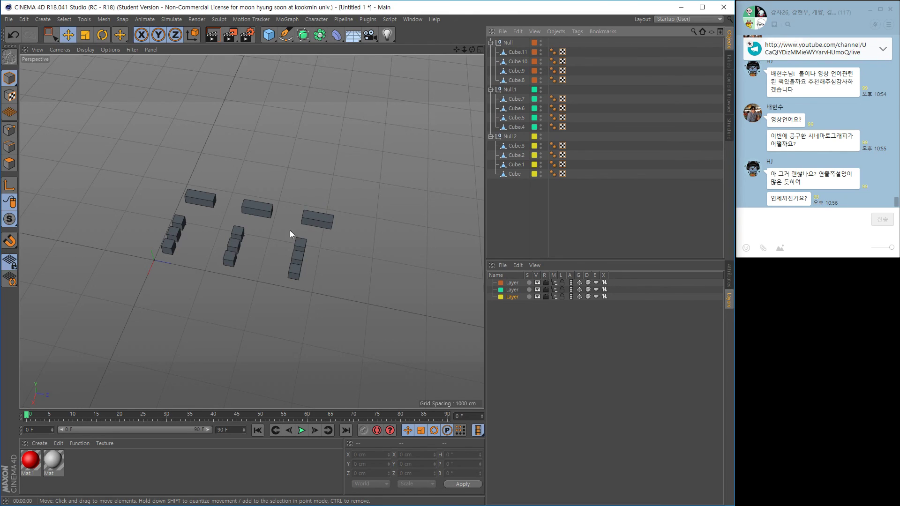
right_click_drag(289, 229, 338, 248, "alt")
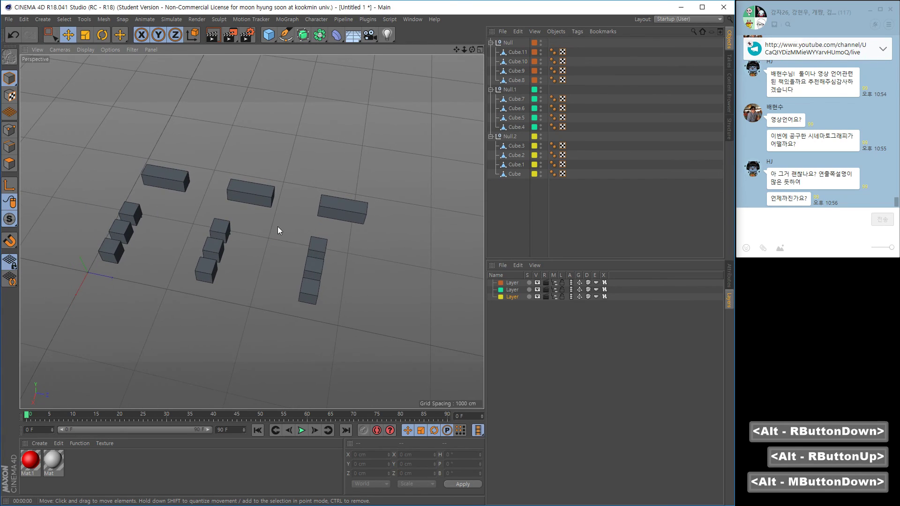
middle_click_drag(278, 226, 279, 235, "alt")
left_click_drag(279, 235, 281, 216, "alt")
middle_click_drag(281, 216, 293, 211, "alt")
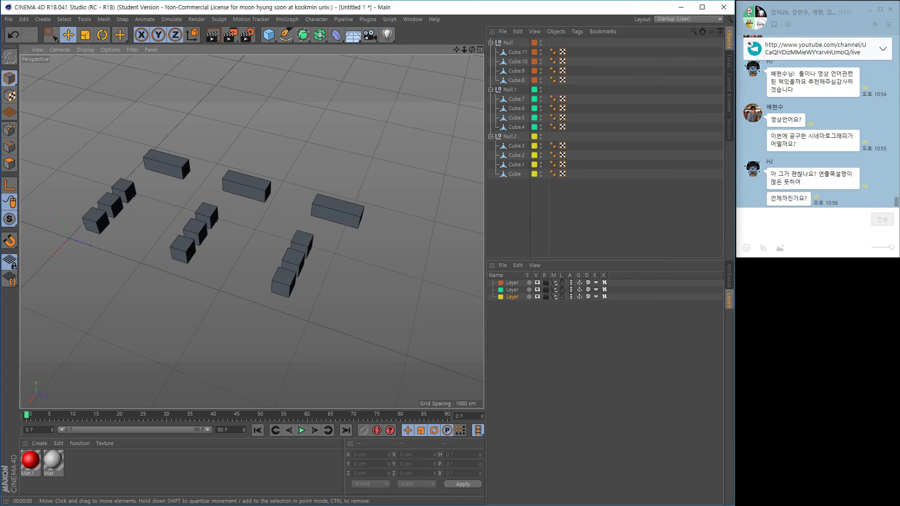
right_click_drag(209, 252, 227, 234, "alt")
middle_click_drag(227, 234, 240, 240, "alt")
right_click_drag(240, 240, 242, 236, "alt")
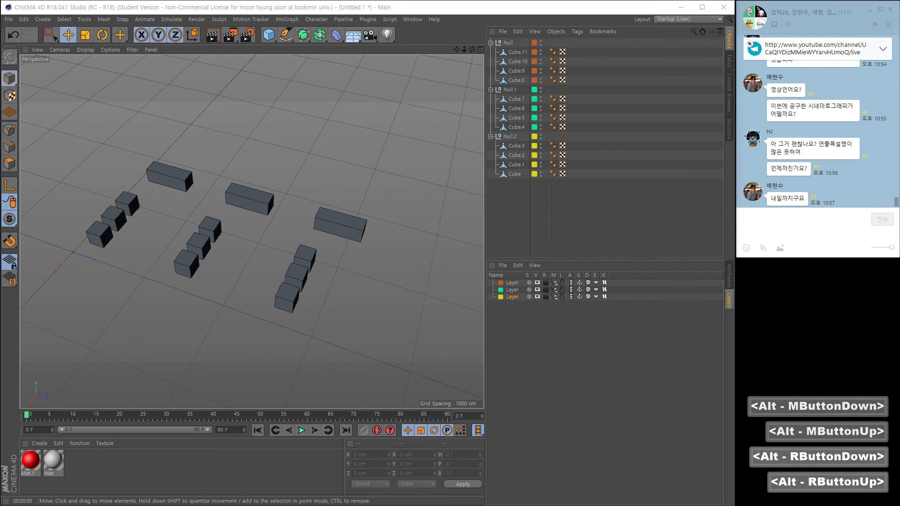
- Switch to the Evernote study outline and place the text cursor after the Layer Manager entry
key("alt+Tab")
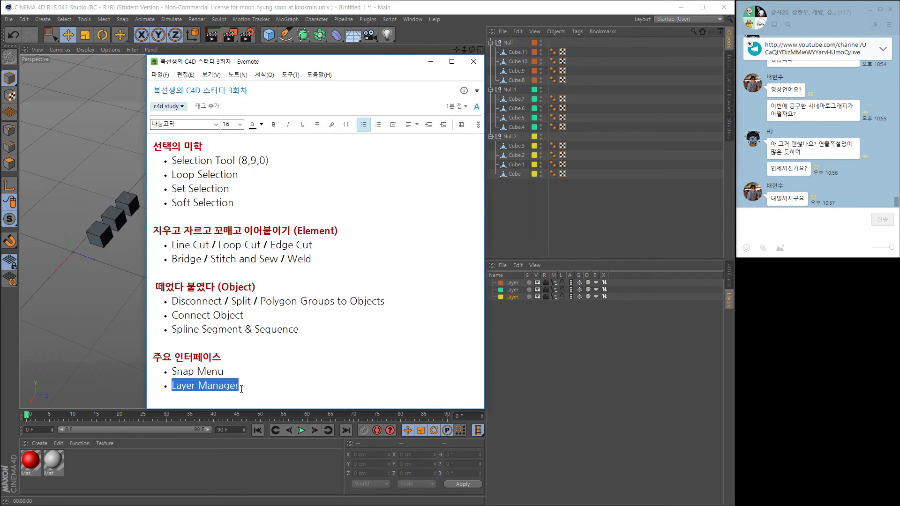
left_click(241, 388)
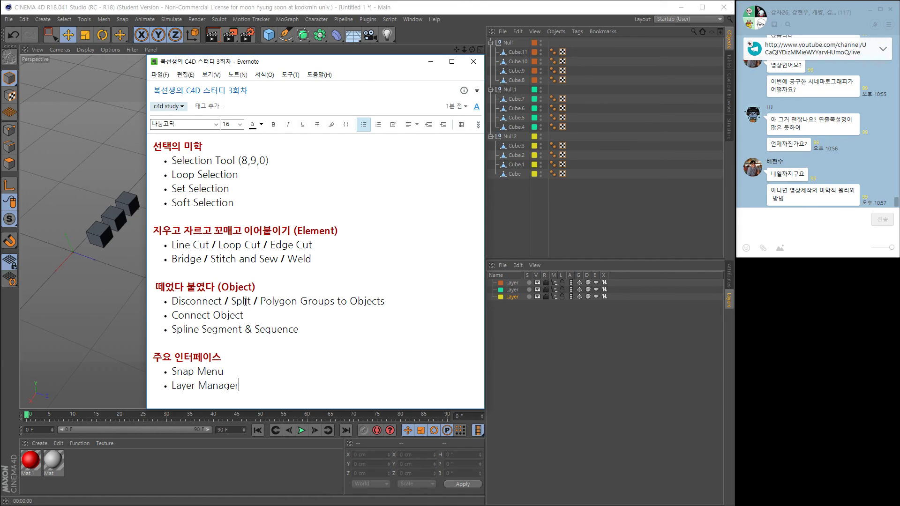
mouse_move(240, 386)
left_mouse_down()
mouse_move(160, 370)
mouse_move(157, 161)
mouse_move(211, 261)
mouse_move(244, 391)
left_mouse_up()
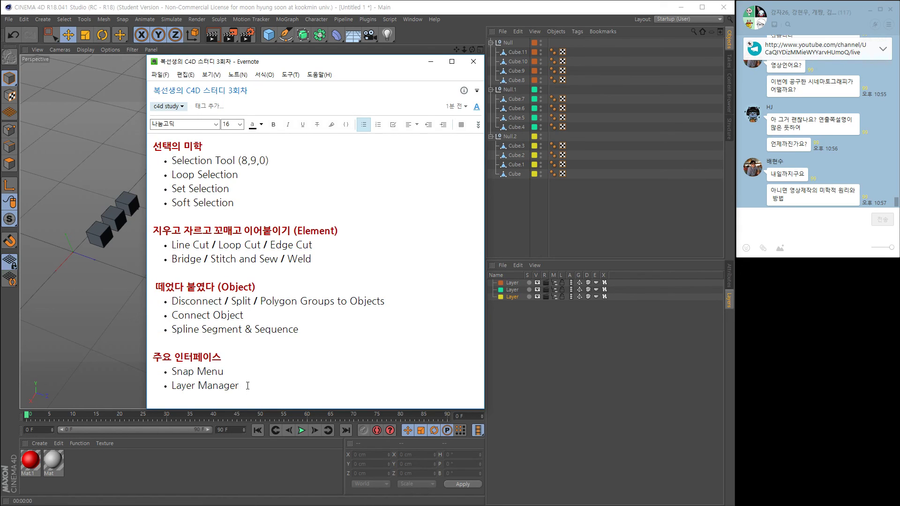